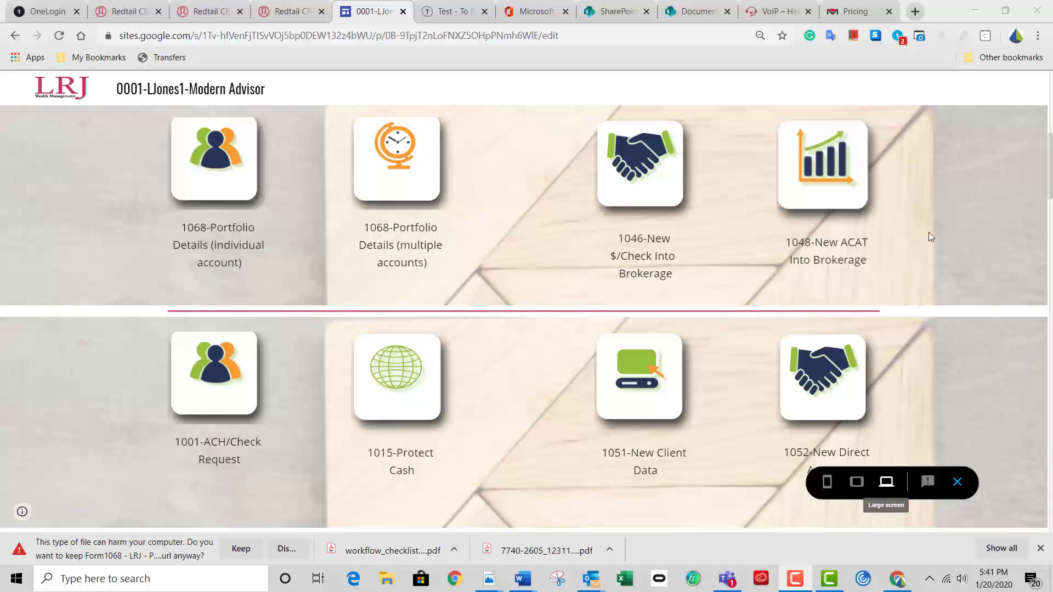
- Open the 1001-ACH/Check Request form from the Modern Advisor page
{"action": "scroll", "coordinate": [602, 170], "scroll_direction": "up", "scroll_amount": 6}
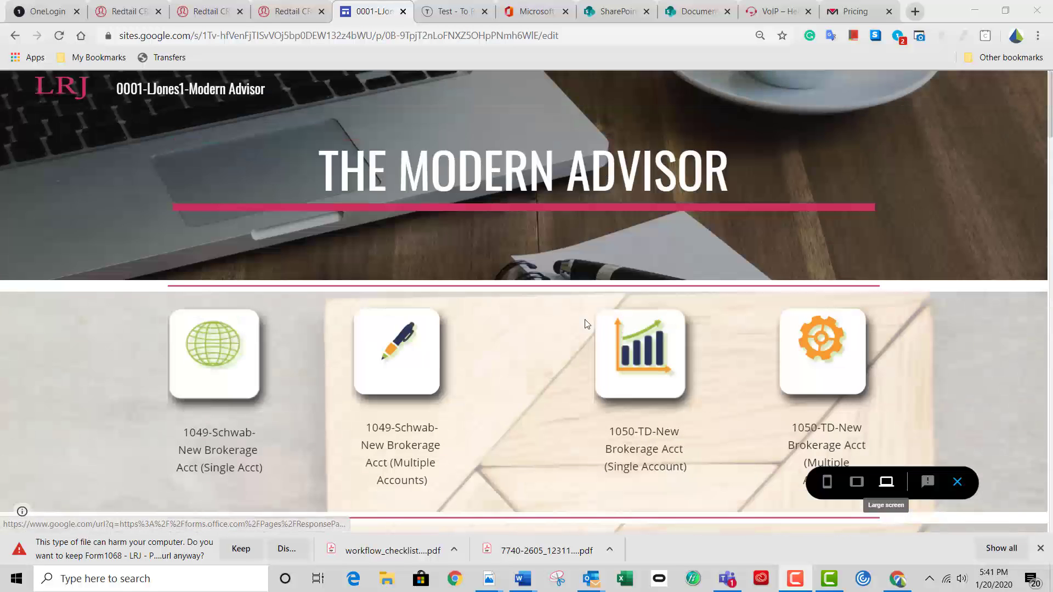
{"action": "scroll", "coordinate": [570, 305], "scroll_direction": "down", "scroll_amount": 3}
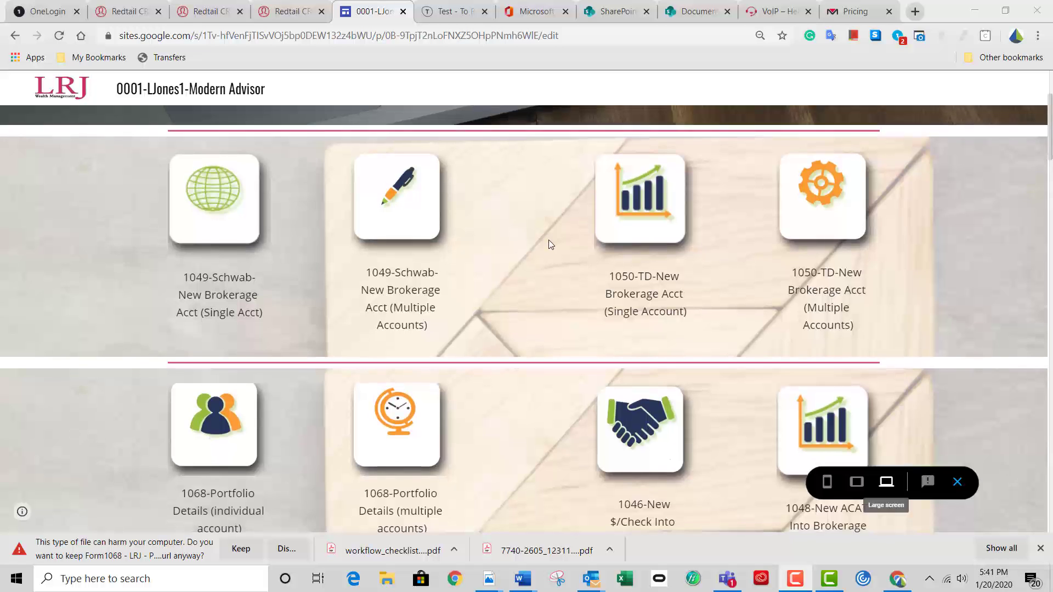
{"action": "scroll", "coordinate": [549, 240], "scroll_direction": "down", "scroll_amount": 3}
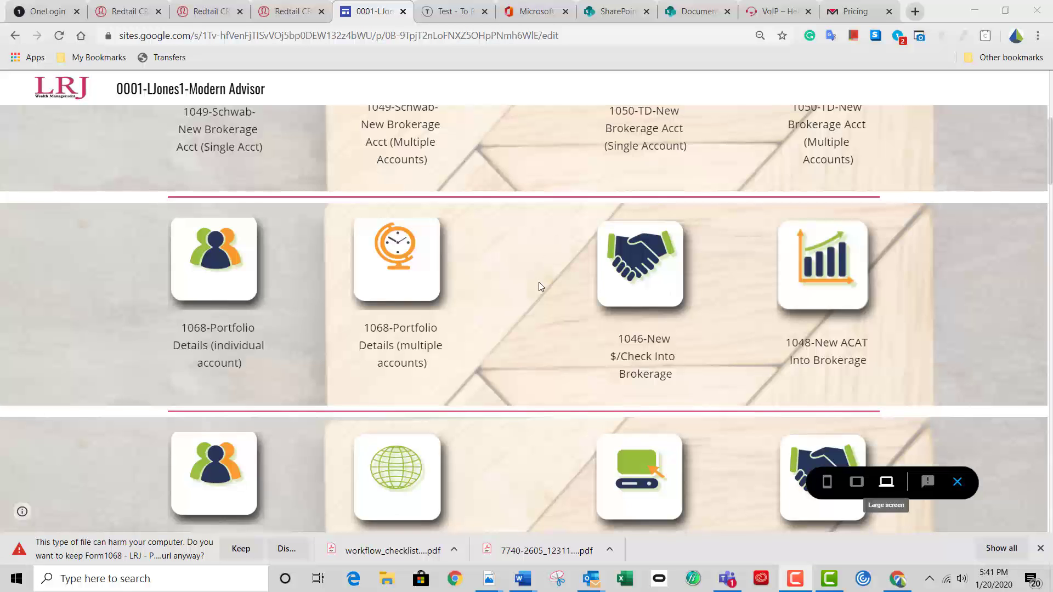
{"action": "scroll", "coordinate": [538, 285], "scroll_direction": "down", "scroll_amount": 3}
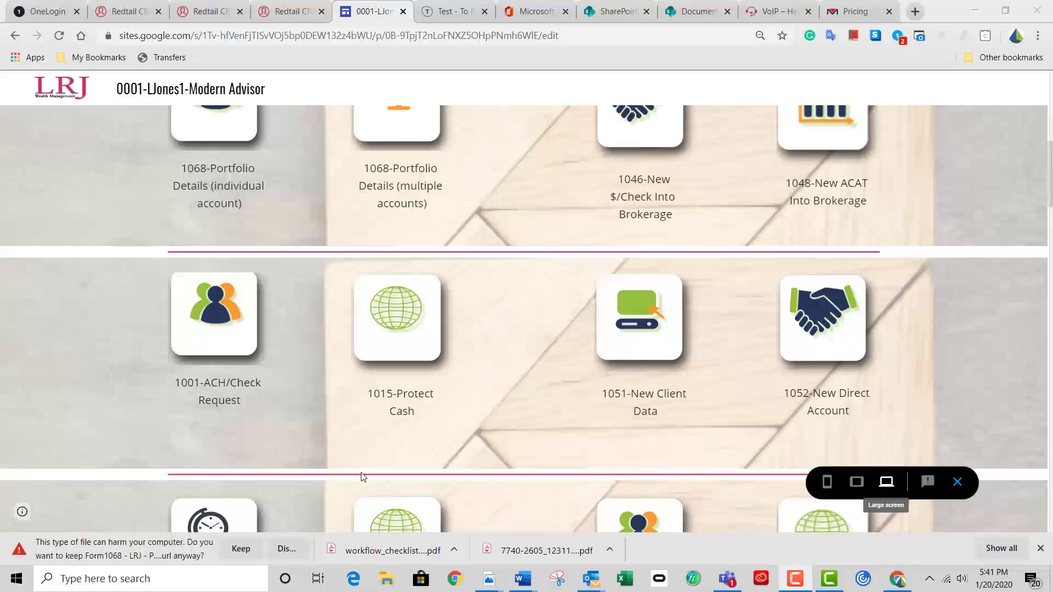
{"action": "left_click", "coordinate": [221, 327]}
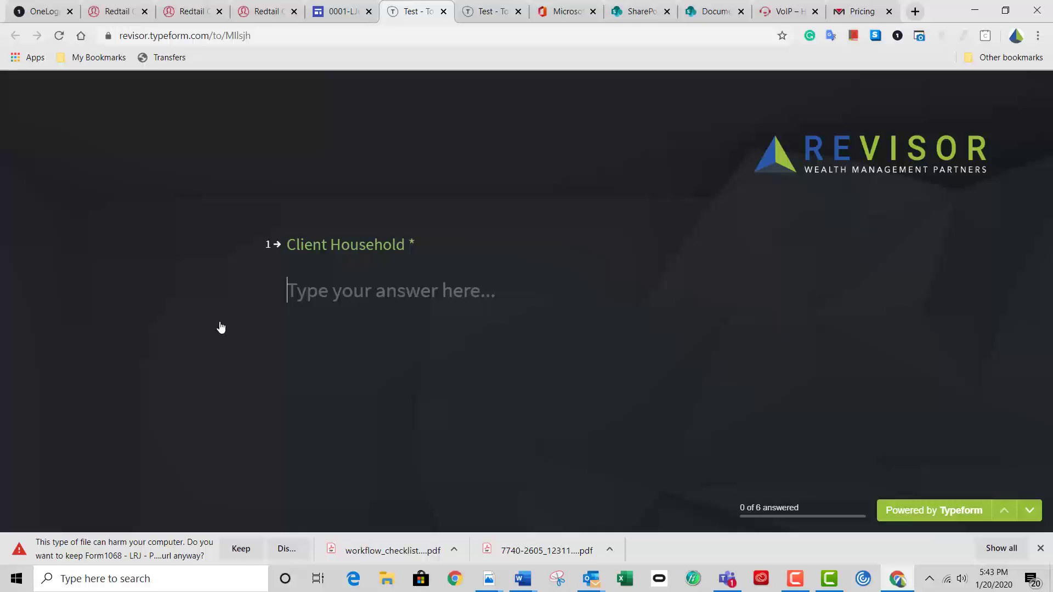
- Answer the Client Household question with "Sample Client" and fill in the client's account number
{"action": "type", "text": "Sample"}
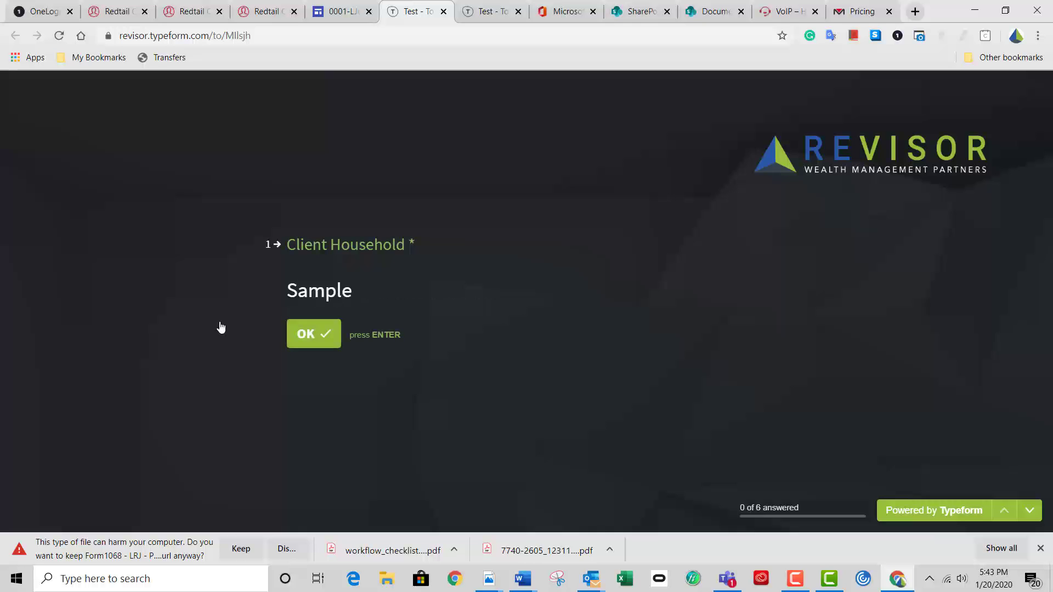
{"action": "type", "text": " Client"}
{"action": "key", "text": "Return"}
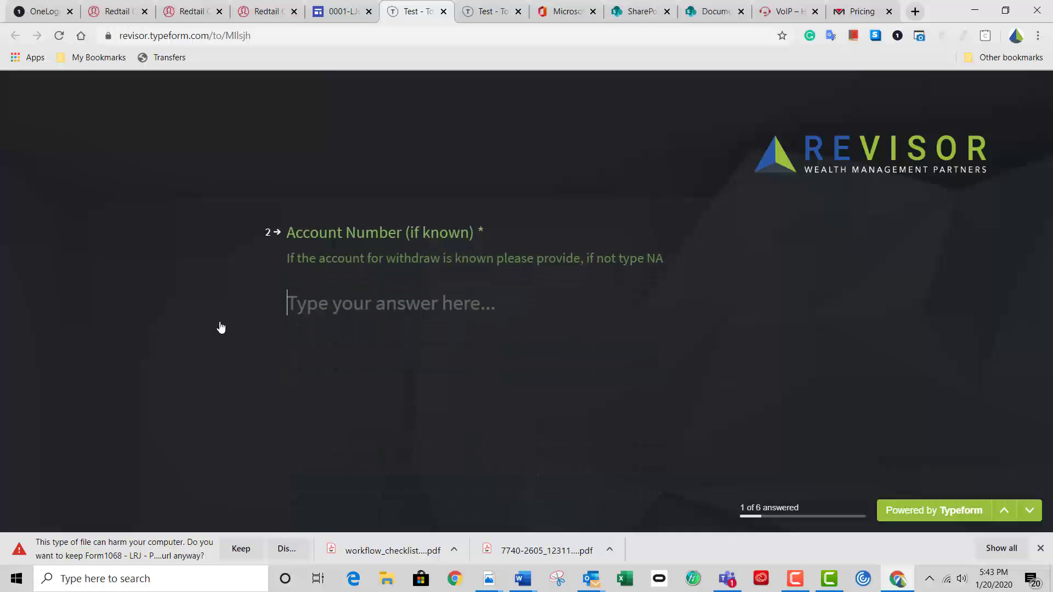
{"action": "type", "text": "12345"}
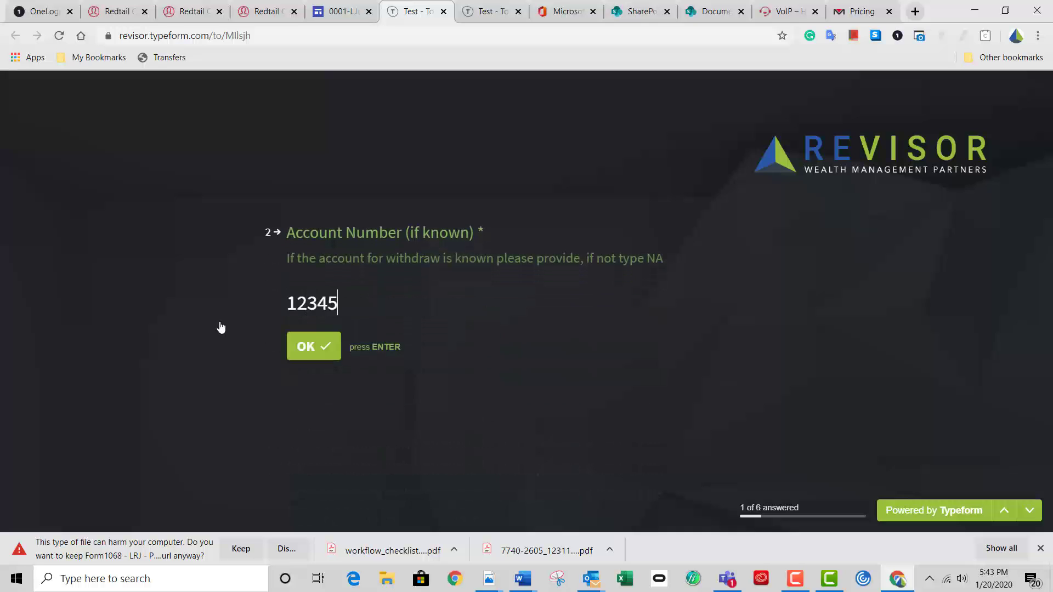
{"action": "type", "text": "678"}
{"action": "key", "text": "Return"}
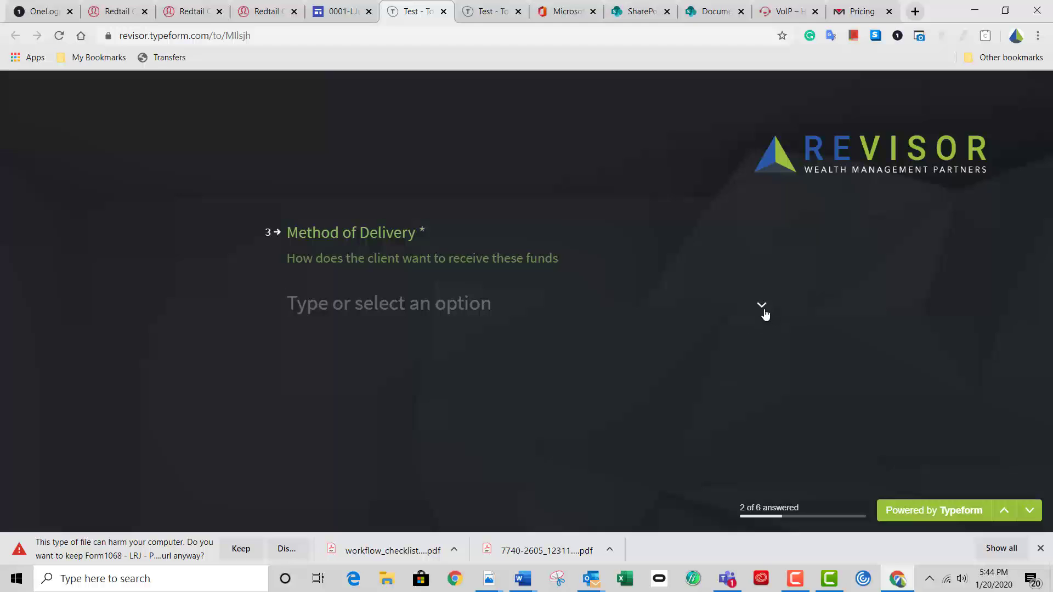
- Choose "Send check via regular mail" as the method of delivery and enter 20000 as the net dollar amount
{"action": "left_click", "coordinate": [762, 308]}
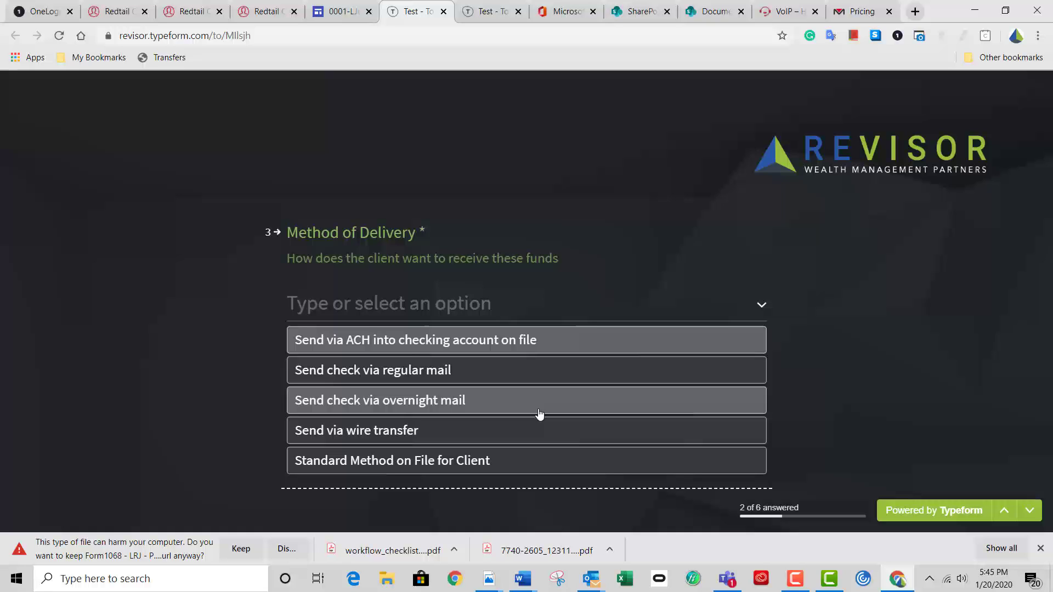
{"action": "left_click", "coordinate": [466, 371]}
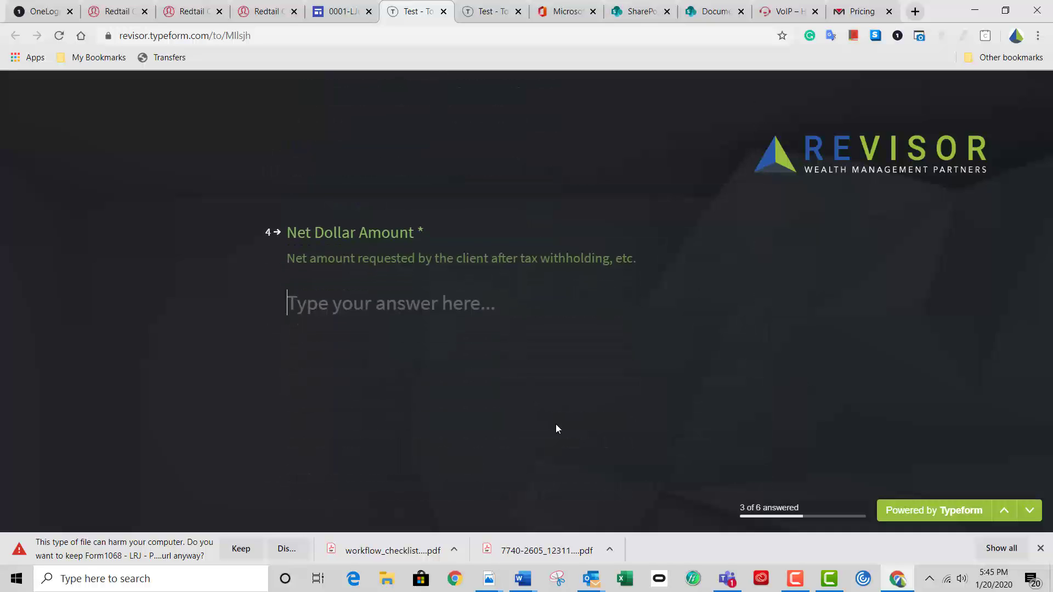
{"action": "type", "text": "200"}
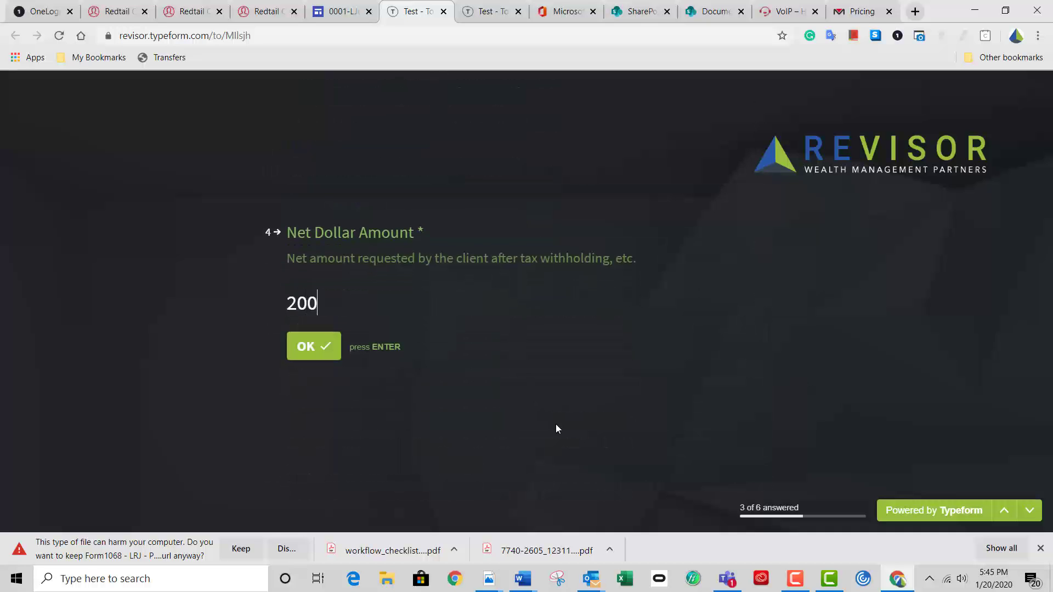
{"action": "type", "text": "00"}
{"action": "key", "text": "Return"}
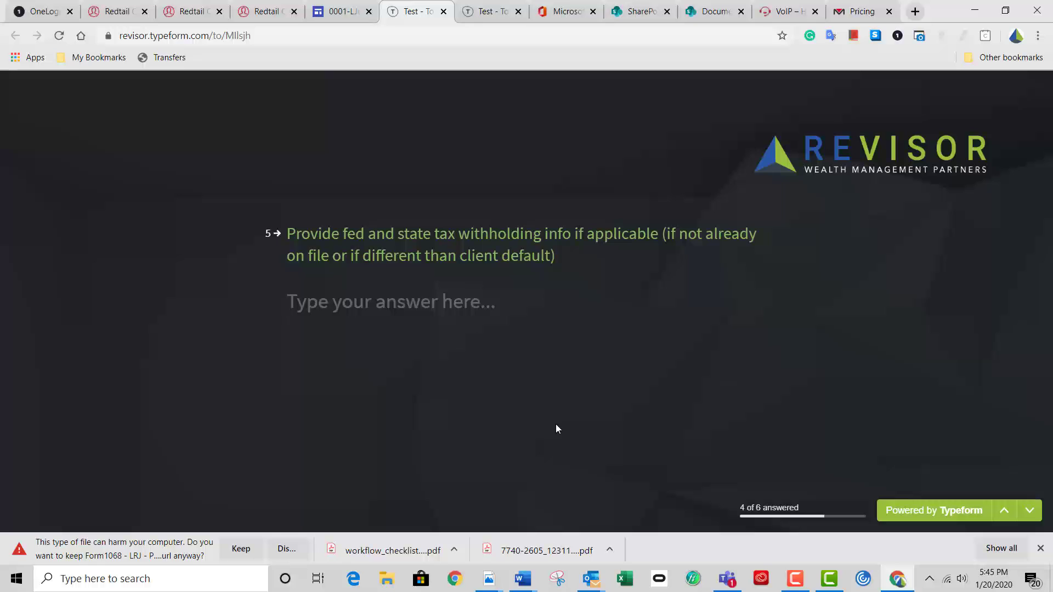
- Answer the tax withholding question with "15% fed and 4% state of ohio withholding"
{"action": "type", "text": "15"}
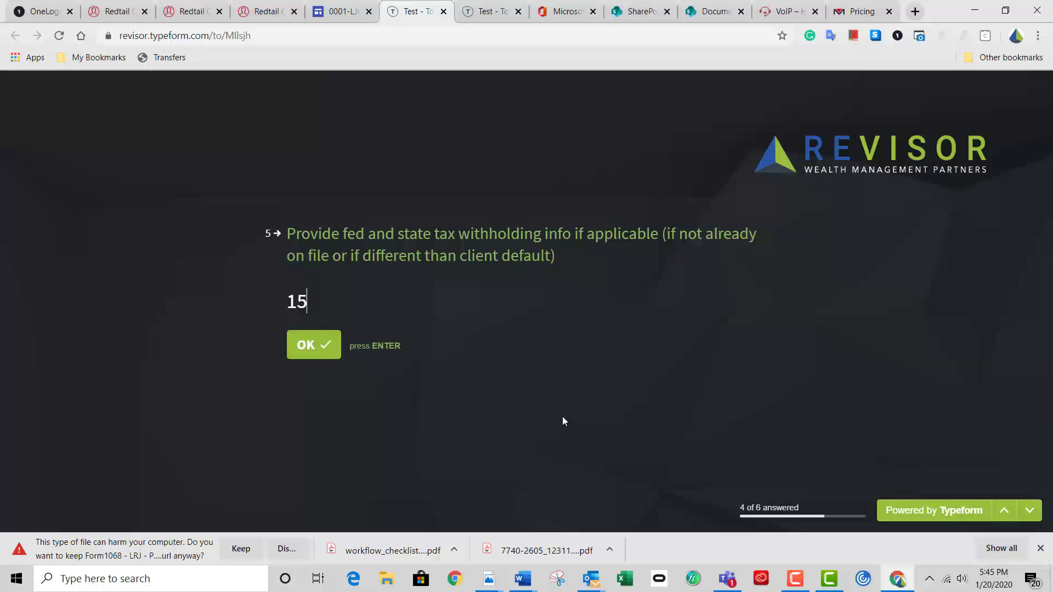
{"action": "type", "text": "% fed and "}
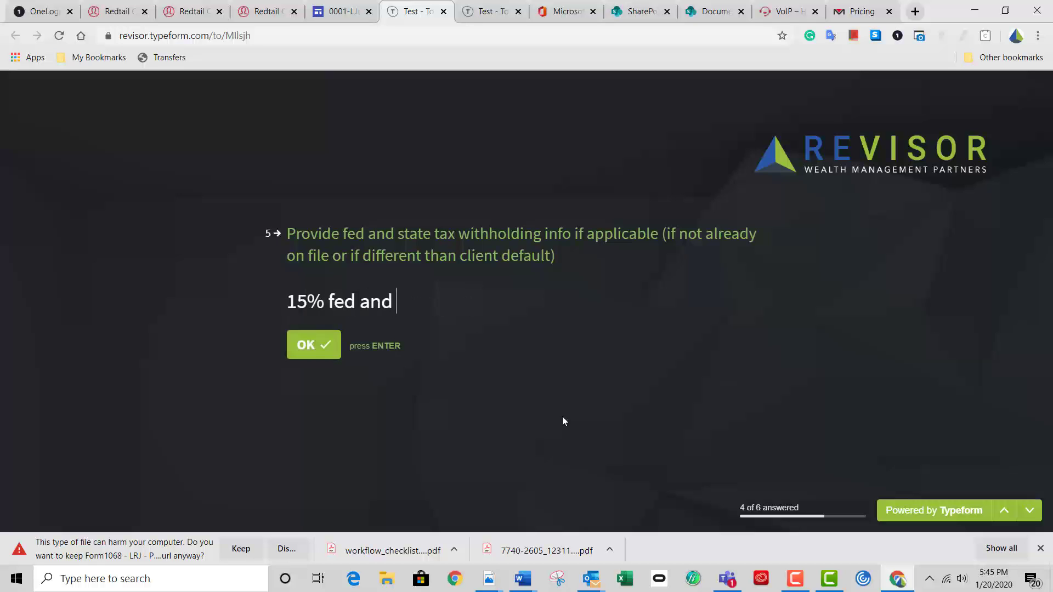
{"action": "type", "text": "4% state"}
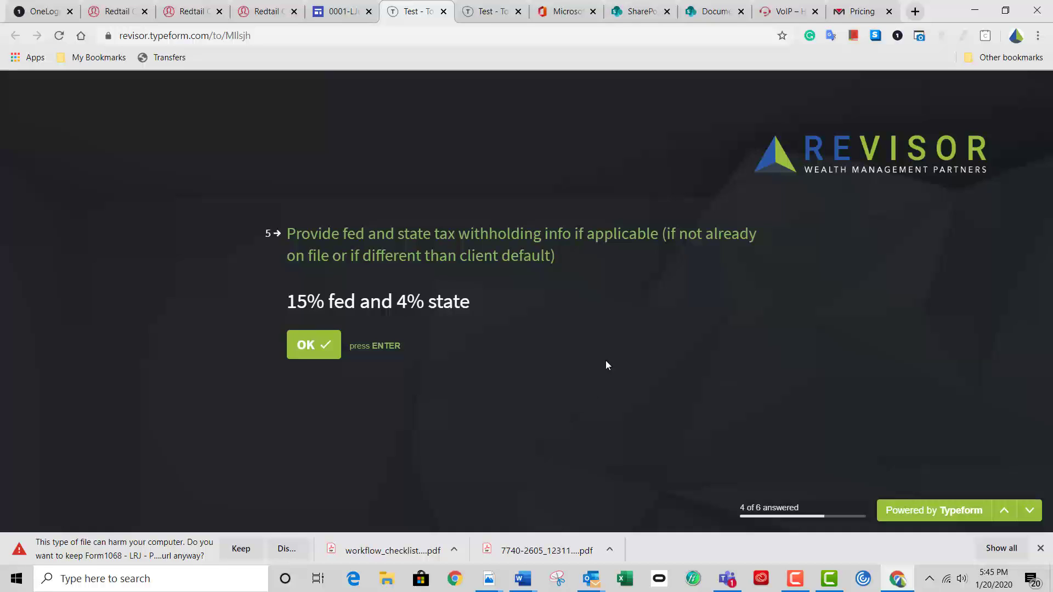
{"action": "type", "text": " of ohio w"}
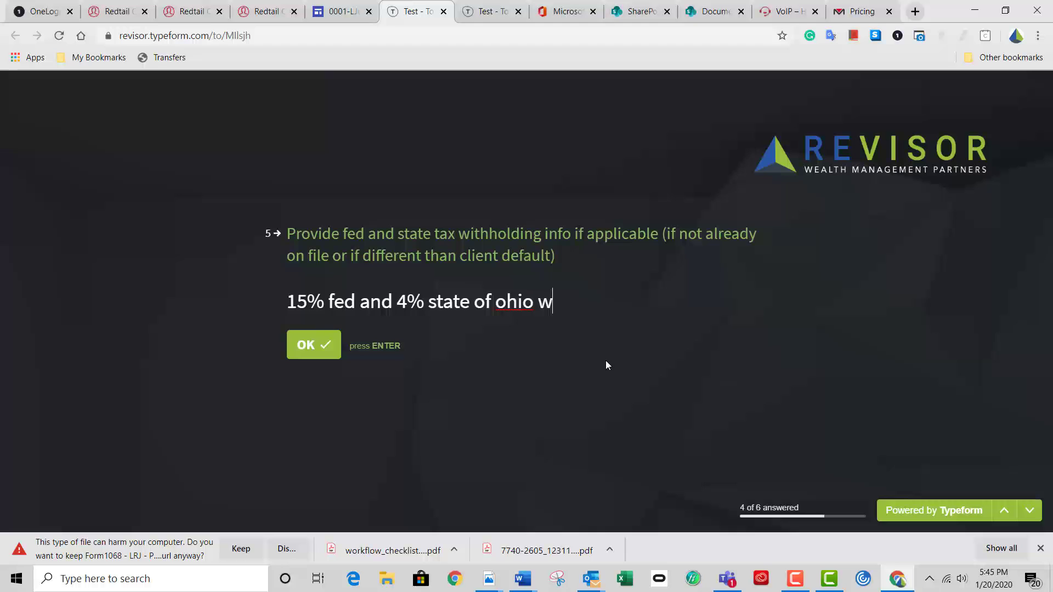
{"action": "type", "text": "ithholding"}
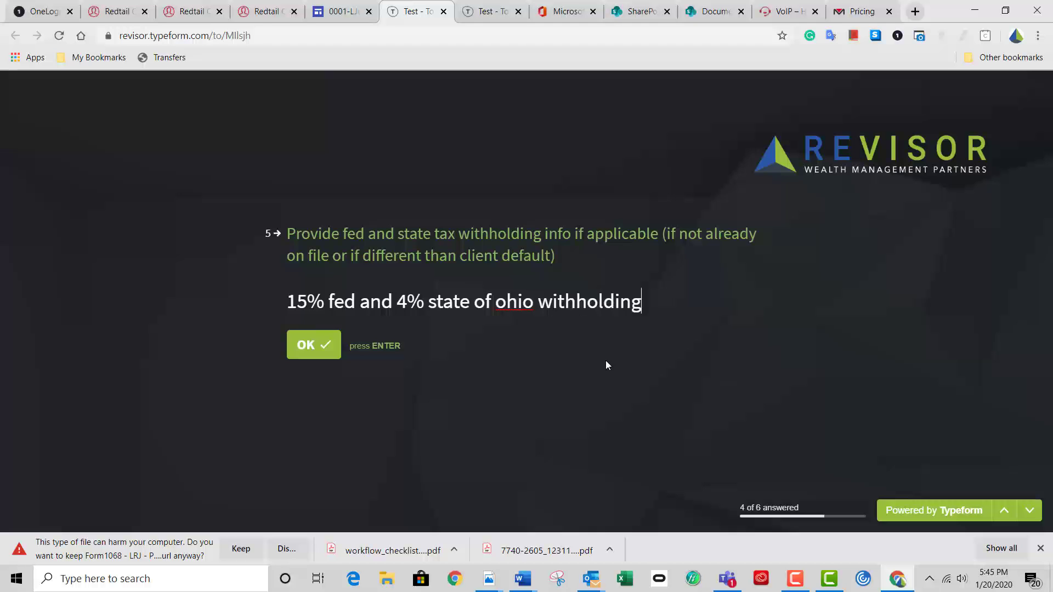
{"action": "key", "text": "Return"}
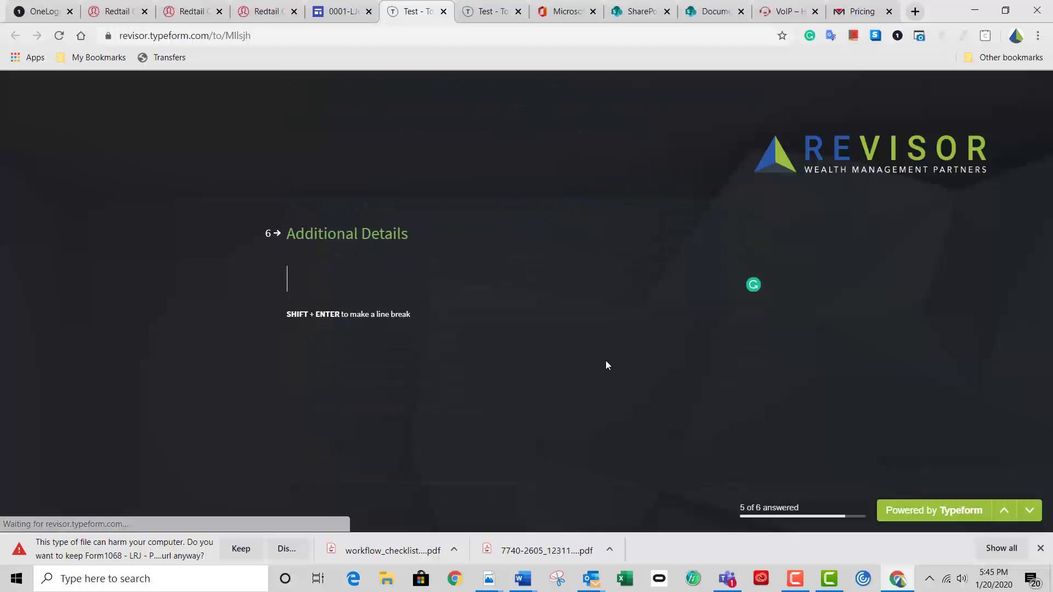
- Enter "na" for the additional details and submit the request form
{"action": "type", "text": "na"}
{"action": "key", "text": "Return"}
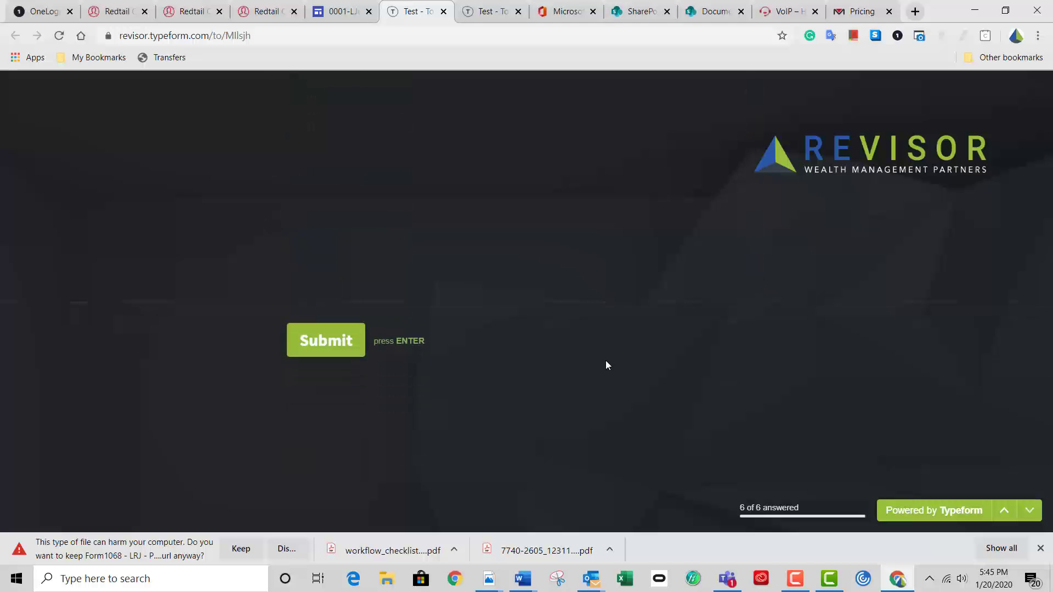
{"action": "left_click", "coordinate": [315, 351]}
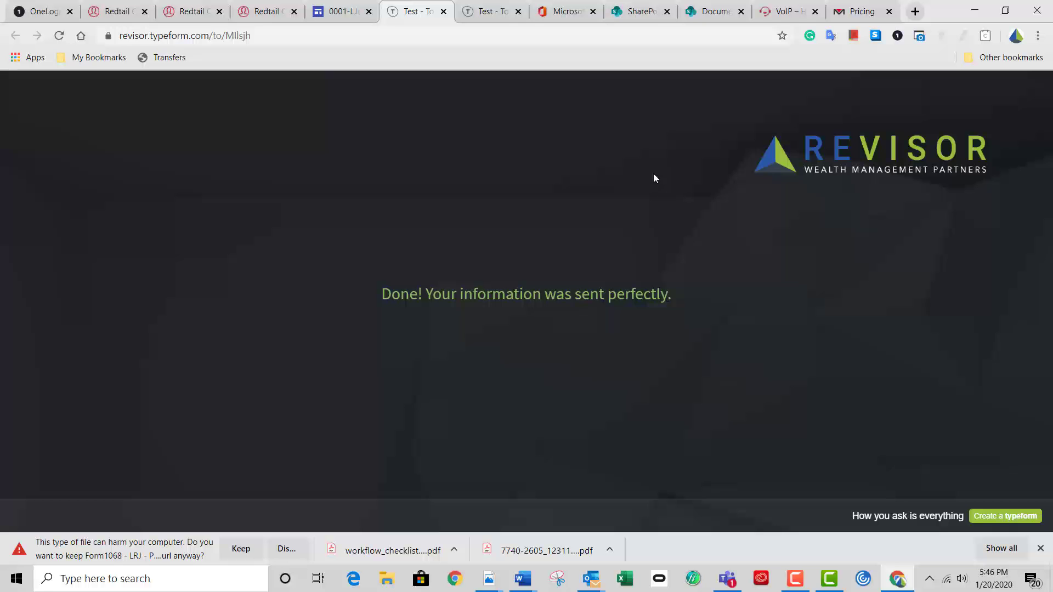
- Switch to Outlook and open the newest Typeform response notification in the Revisor Partners inbox
{"action": "left_click", "coordinate": [590, 578]}
{"action": "mouse_move", "coordinate": [674, 531]}
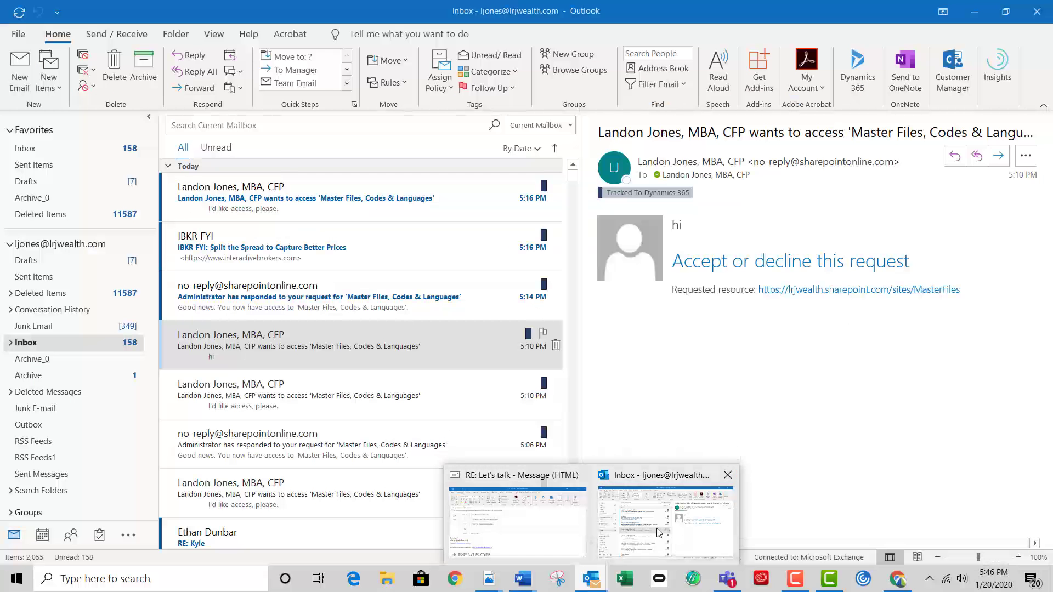
{"action": "left_click", "coordinate": [666, 523]}
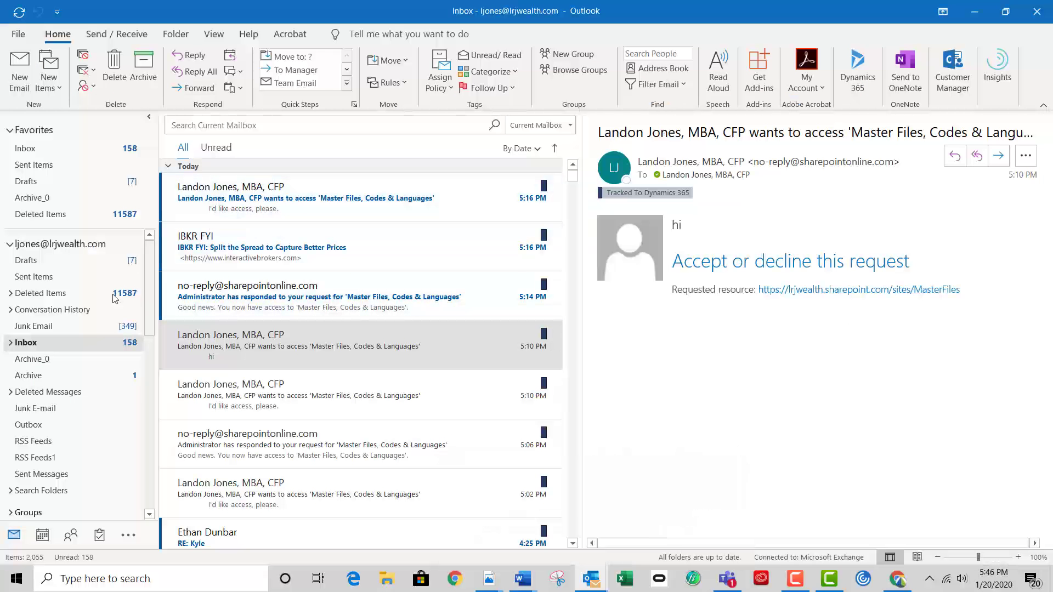
{"action": "scroll", "coordinate": [81, 349], "scroll_direction": "down", "scroll_amount": 3}
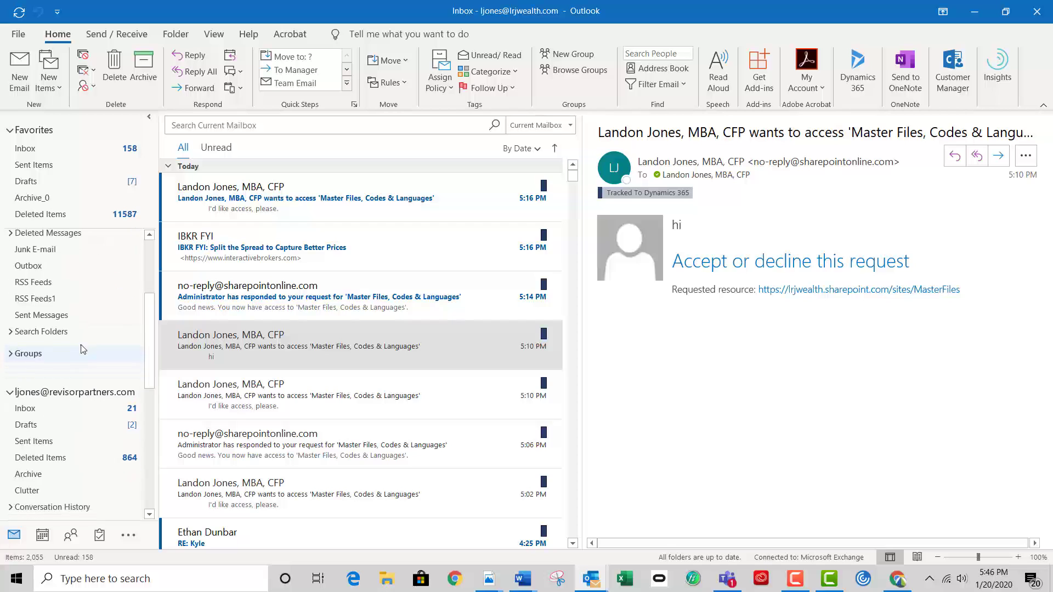
{"action": "left_click", "coordinate": [82, 403]}
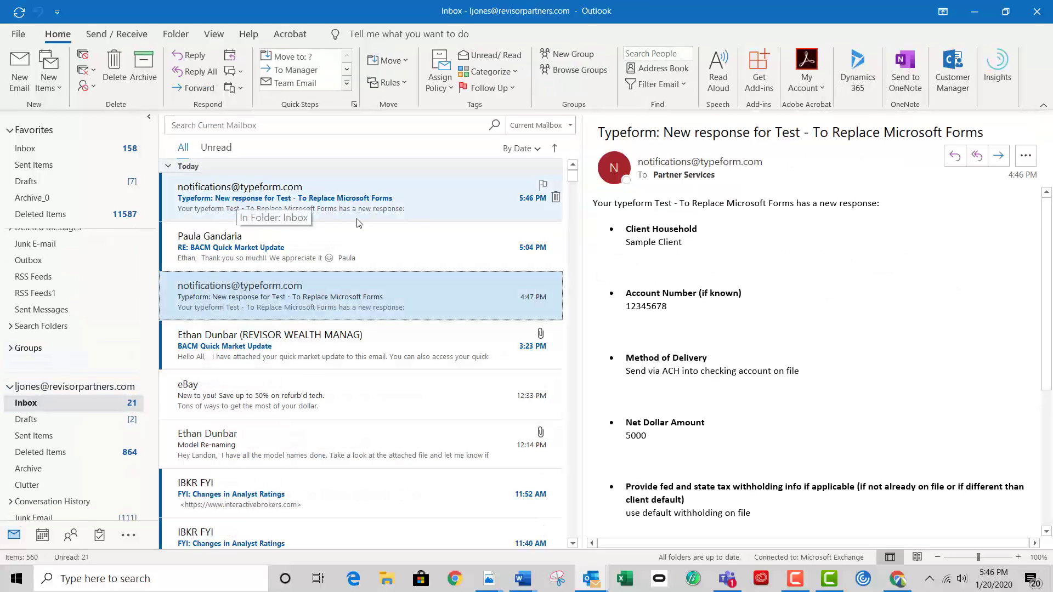
{"action": "left_click", "coordinate": [449, 206]}
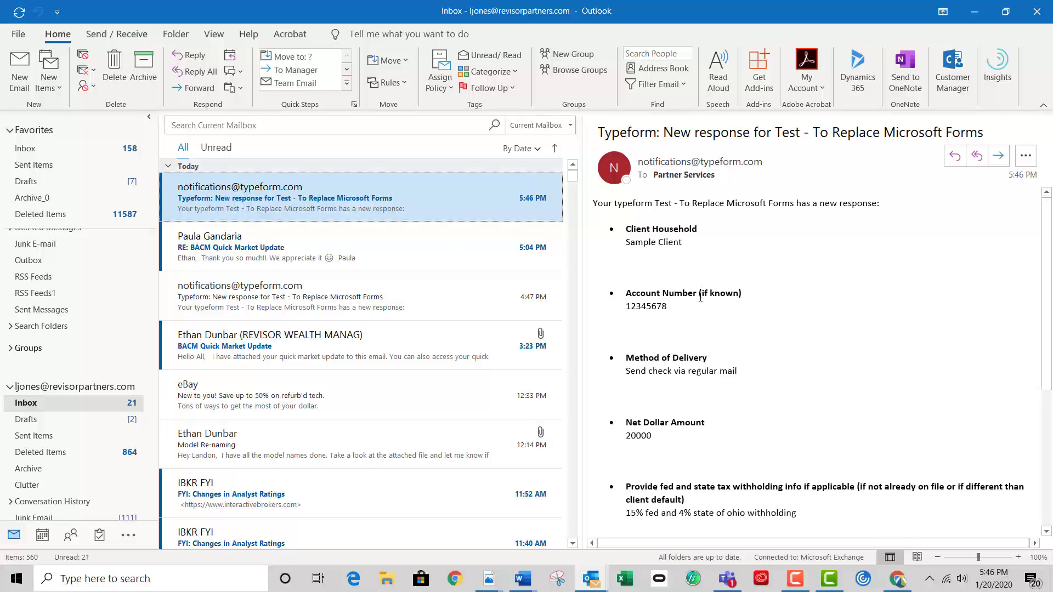
- Review the submitted answers in the notification e-mail and copy its text from the introduction through the responses link
{"action": "scroll", "coordinate": [745, 421], "scroll_direction": "down", "scroll_amount": 4}
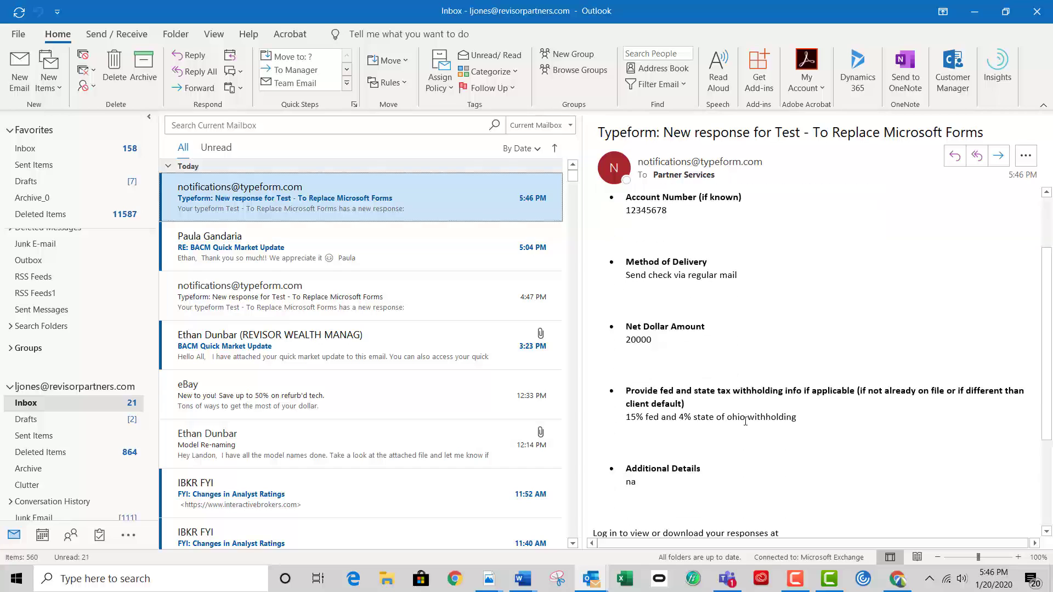
{"action": "scroll", "coordinate": [745, 421], "scroll_direction": "up", "scroll_amount": 4}
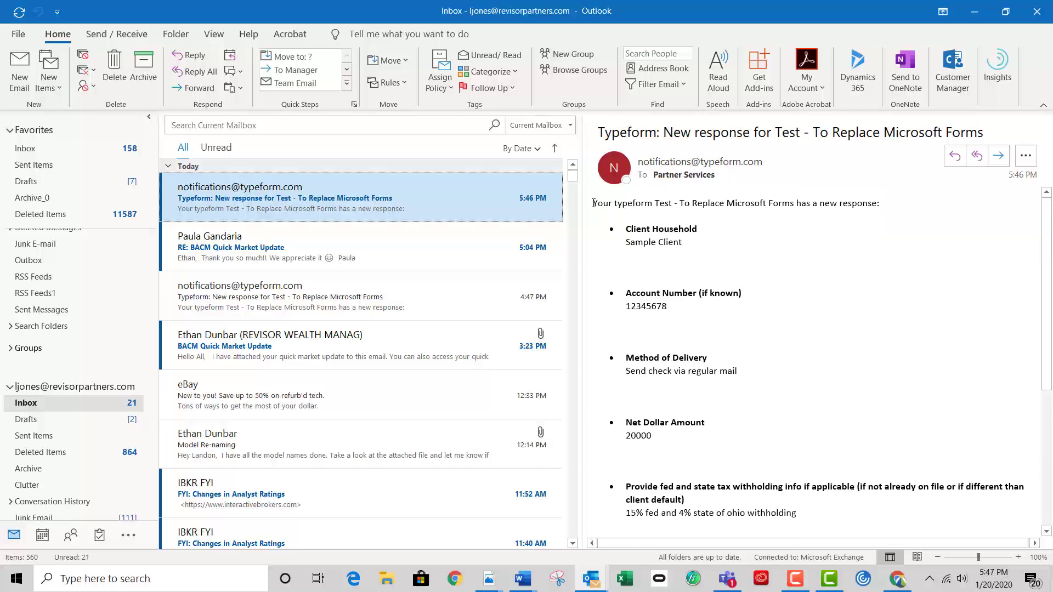
{"action": "left_click_drag", "start_coordinate": [603, 197], "coordinate": [872, 490]}
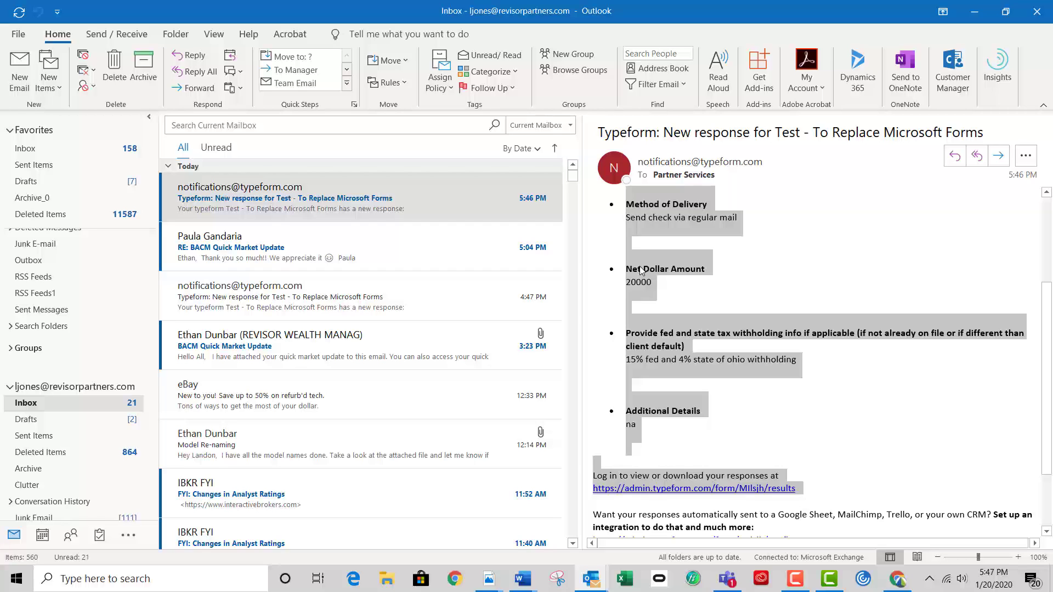
{"action": "right_click", "coordinate": [640, 270]}
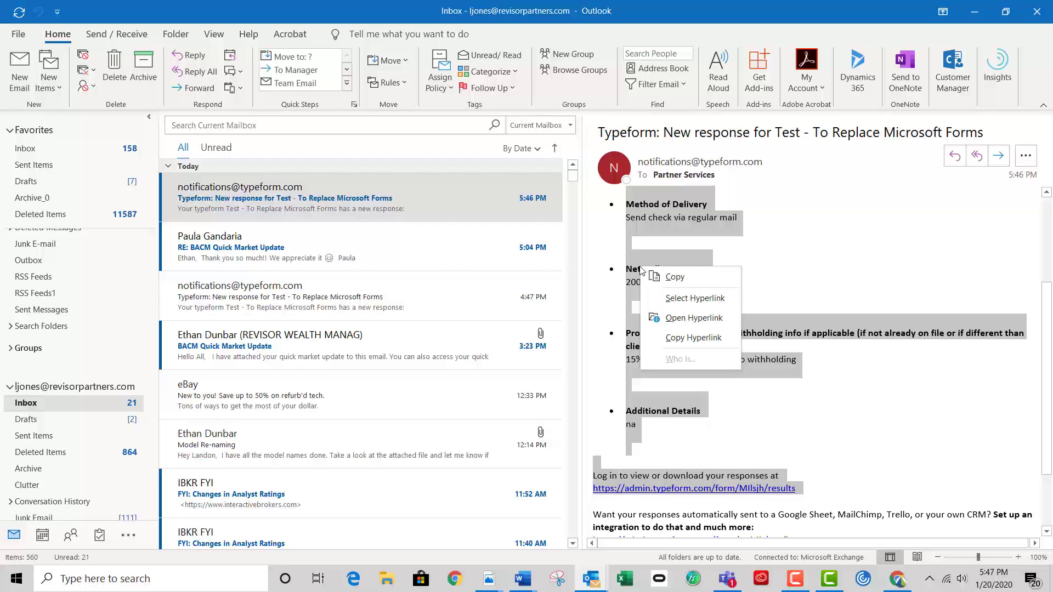
{"action": "left_click", "coordinate": [675, 276]}
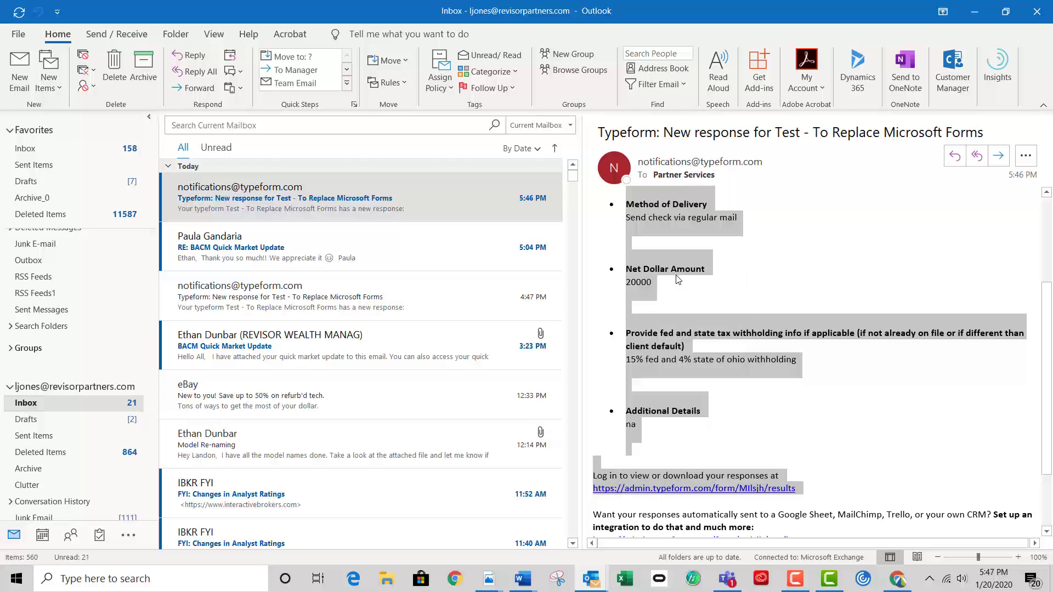
- Switch to Redtail CRM in Chrome and start a new workflow from the Sample Client contact record
{"action": "left_click", "coordinate": [899, 582]}
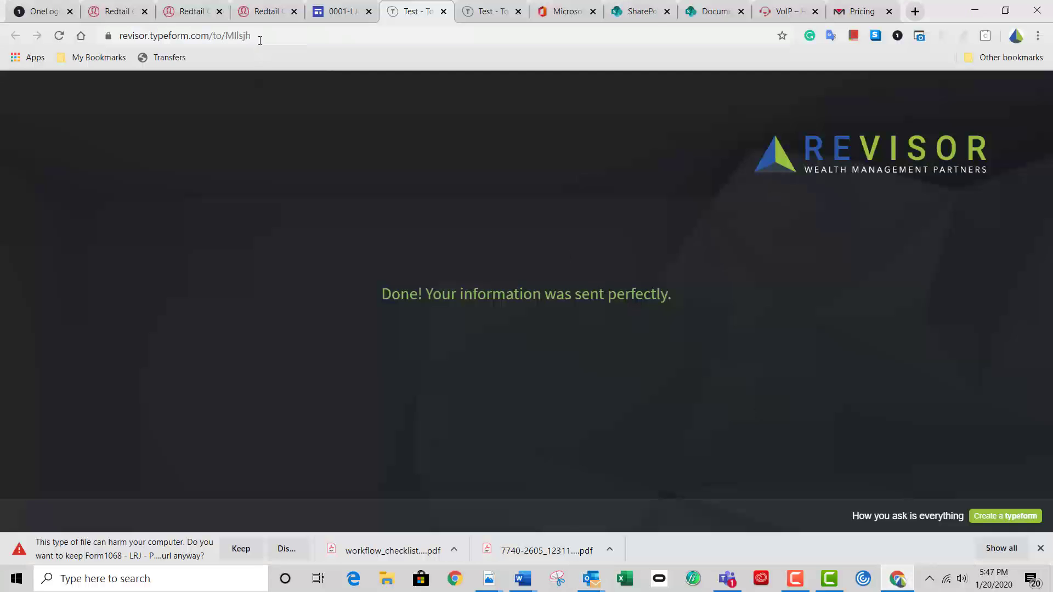
{"action": "left_click", "coordinate": [267, 11]}
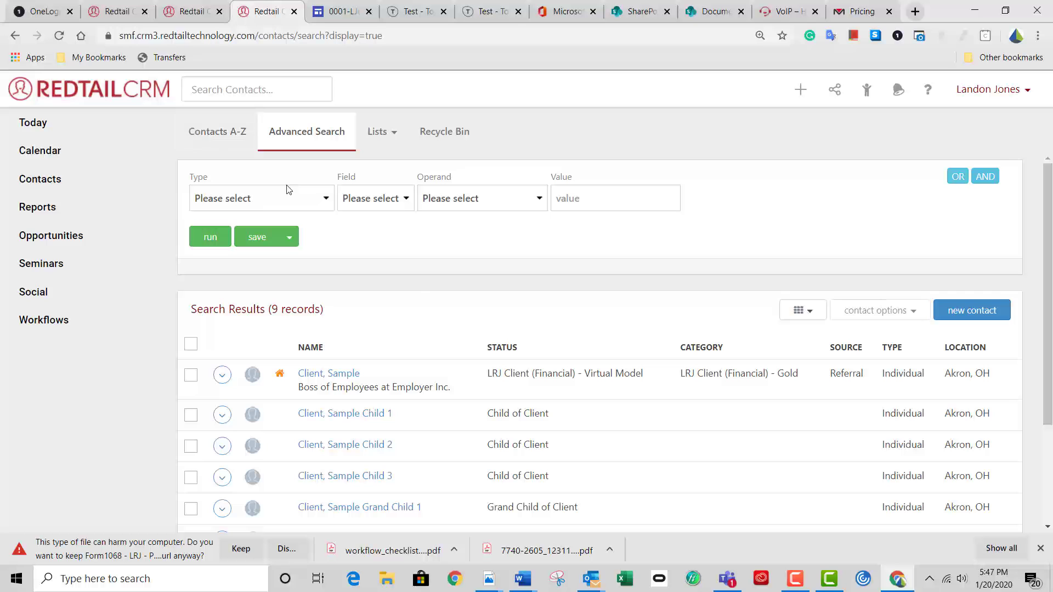
{"action": "left_click", "coordinate": [334, 374]}
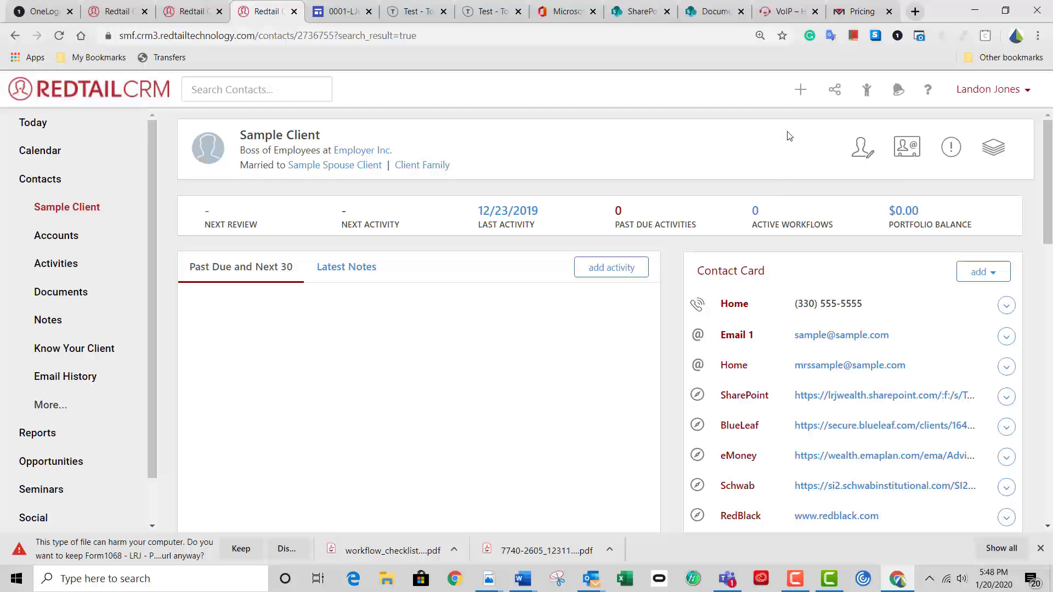
{"action": "left_click", "coordinate": [800, 92]}
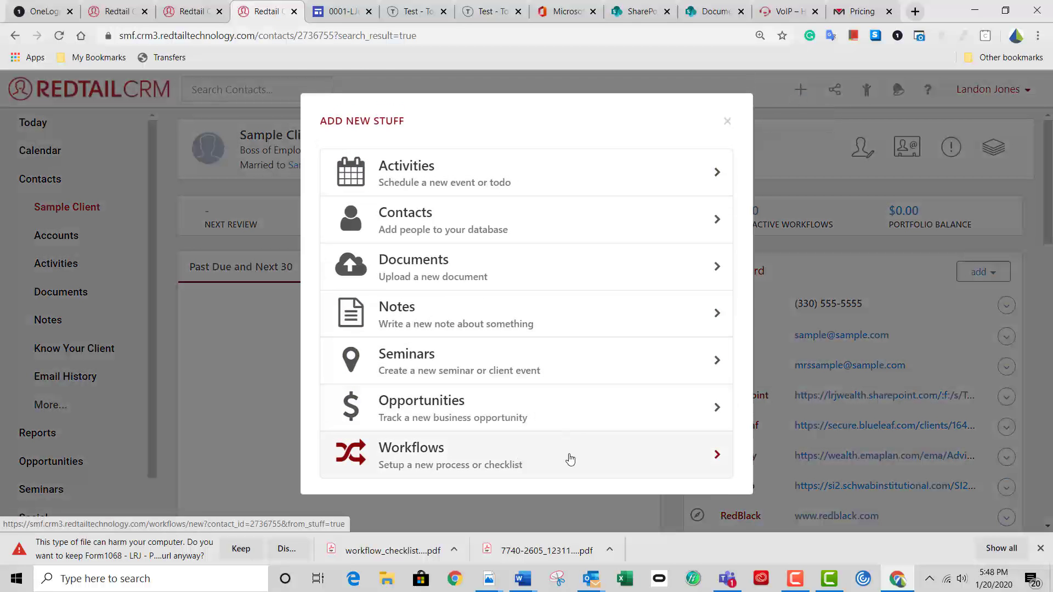
{"action": "left_click", "coordinate": [570, 459]}
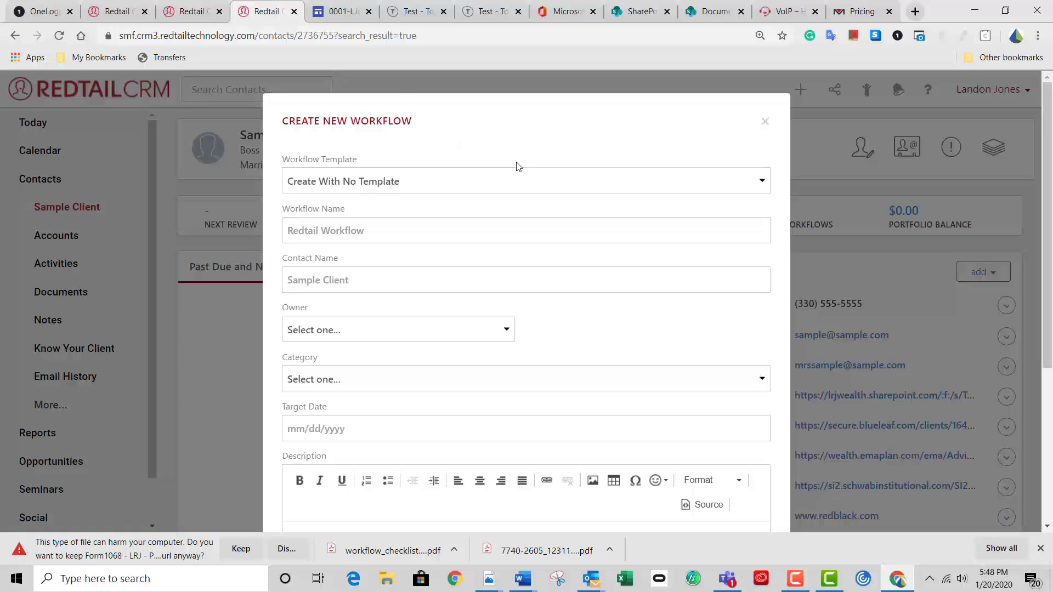
- Check the 1001-ACH/Check Request entry on the advisor site and reread the answers in the Typeform response e-mail in Outlook
{"action": "left_click", "coordinate": [352, 10]}
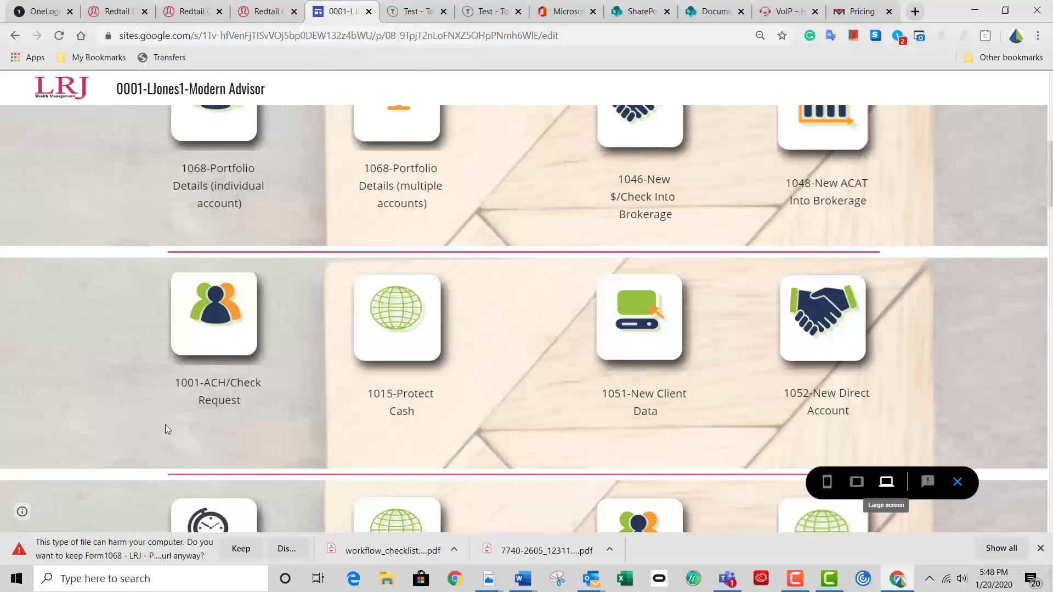
{"action": "left_click", "coordinate": [408, 12]}
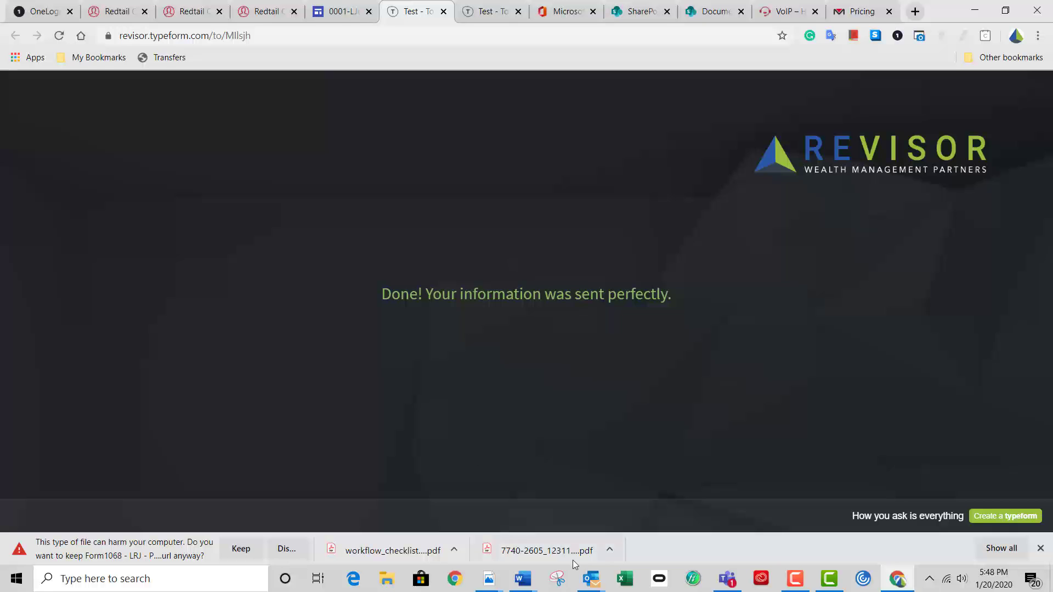
{"action": "mouse_move", "coordinate": [591, 579]}
{"action": "left_click", "coordinate": [670, 547]}
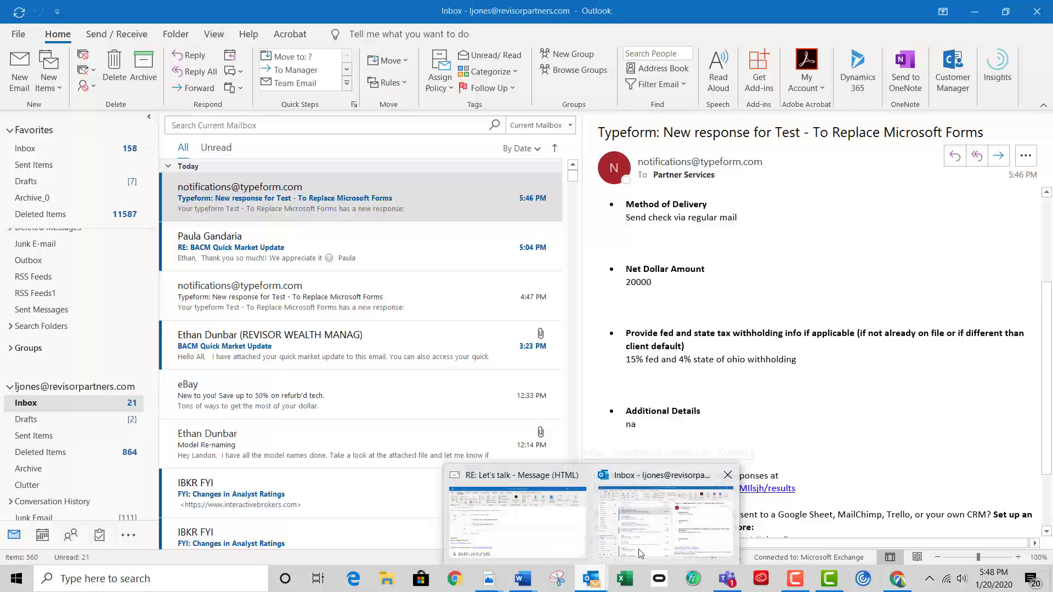
{"action": "left_click", "coordinate": [712, 317]}
{"action": "key", "text": "ctrl+a"}
{"action": "scroll", "coordinate": [712, 321], "scroll_direction": "up", "scroll_amount": 3}
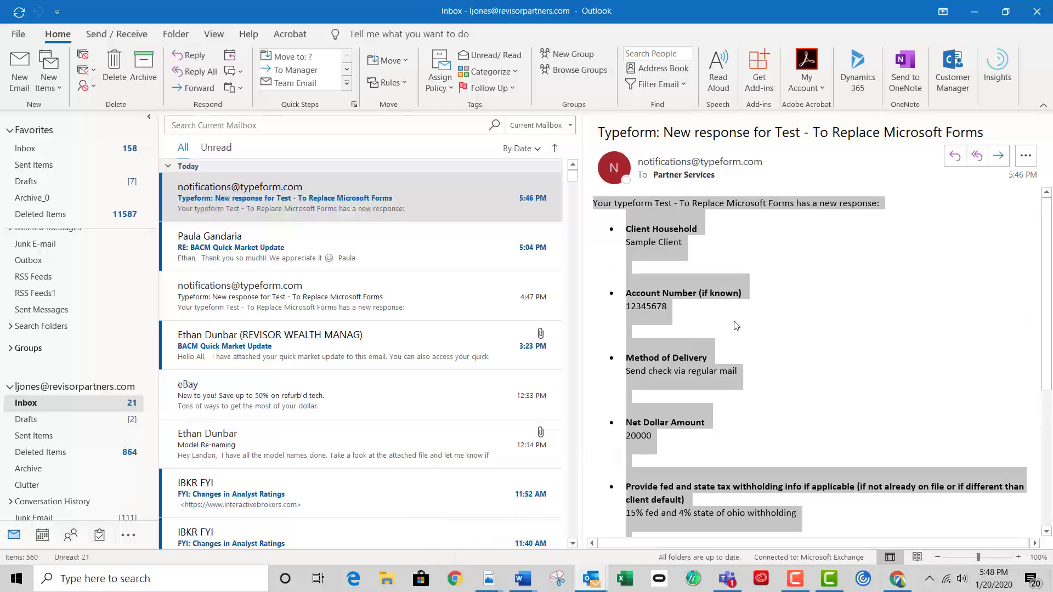
{"action": "scroll", "coordinate": [795, 393], "scroll_direction": "down", "scroll_amount": 6}
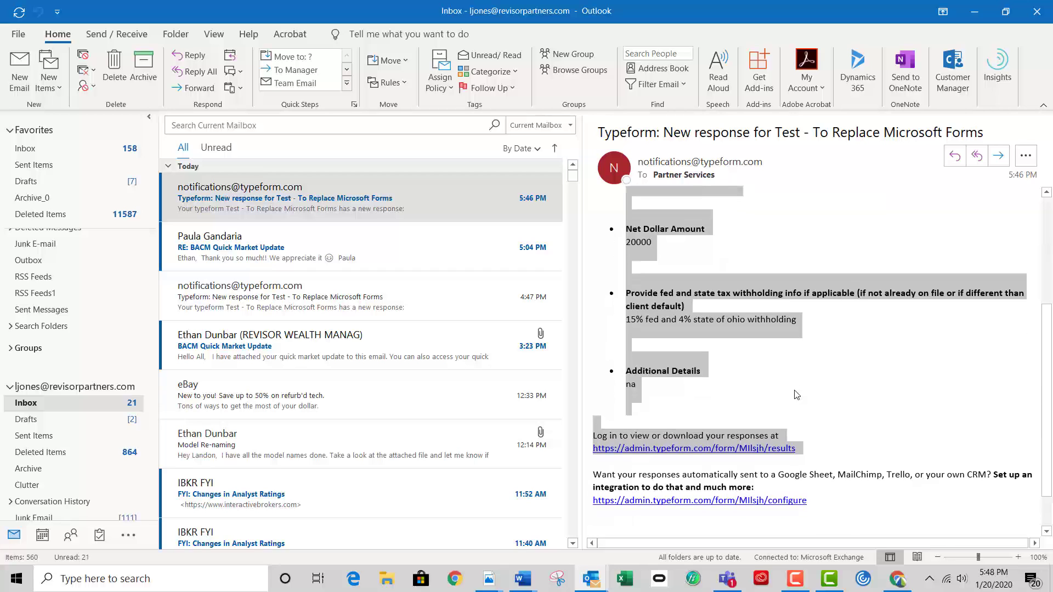
{"action": "scroll", "coordinate": [794, 390], "scroll_direction": "up", "scroll_amount": 6}
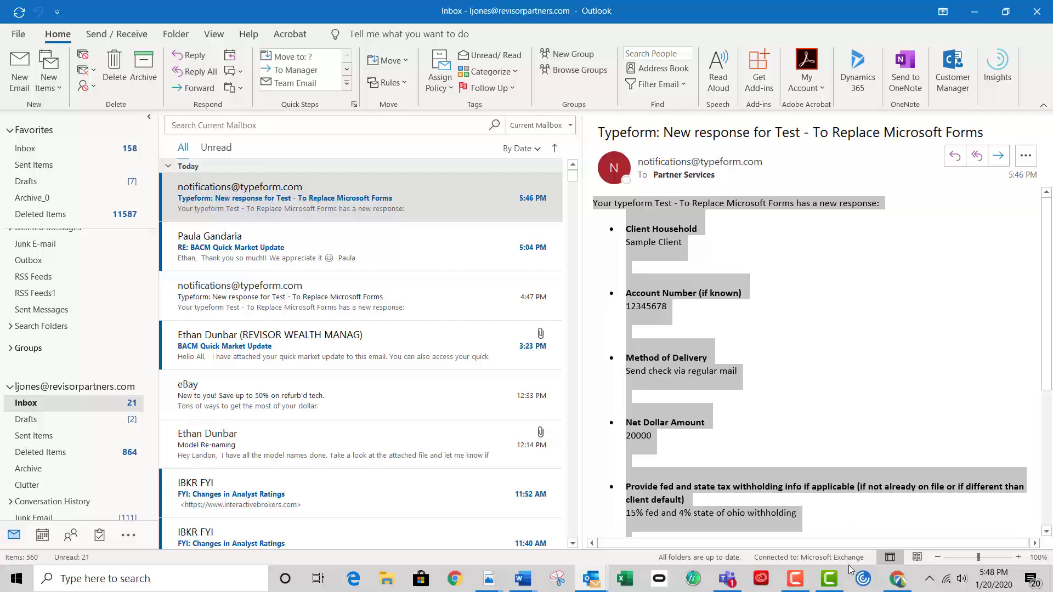
- Return to the new workflow form in Redtail CRM and choose the template "1000 - Sample Workflow - ACH/Check Request"
{"action": "left_click", "coordinate": [897, 578]}
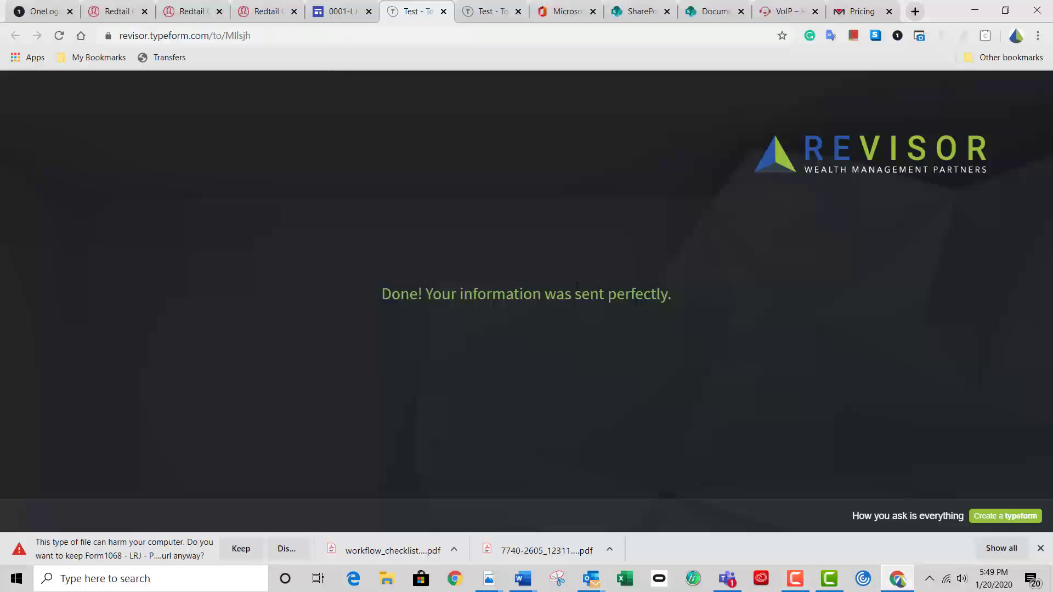
{"action": "left_click", "coordinate": [262, 11]}
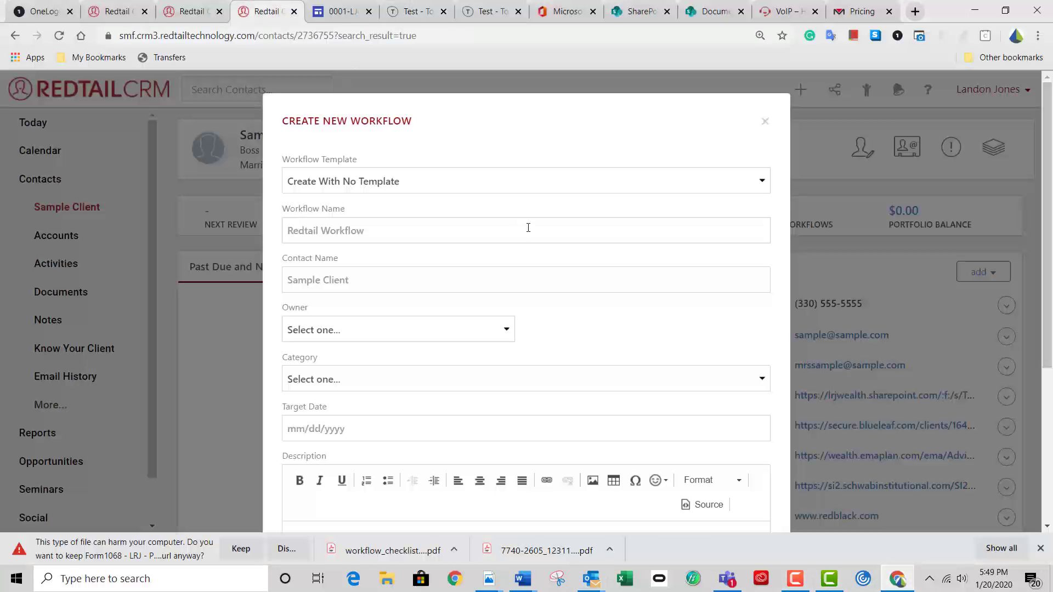
{"action": "left_click", "coordinate": [761, 183]}
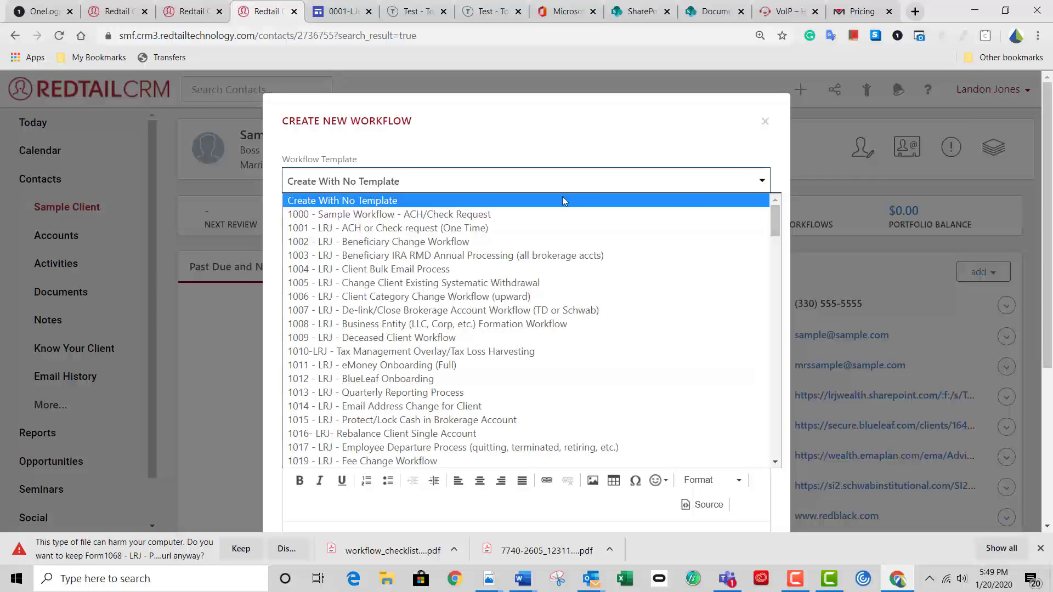
{"action": "left_click", "coordinate": [376, 218]}
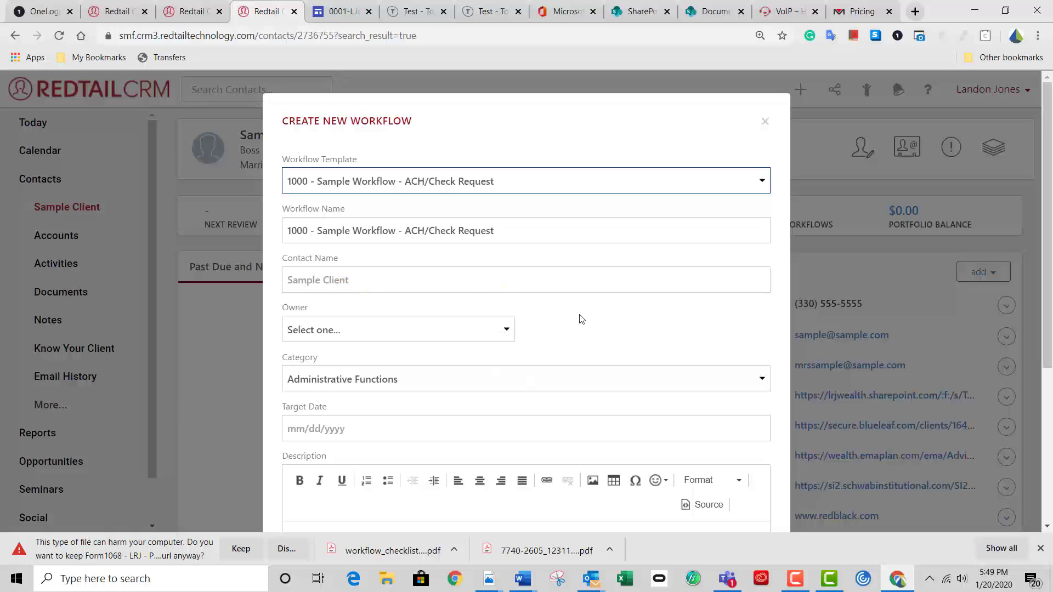
- Set the workflow's target date to 01/21/2020
{"action": "scroll", "coordinate": [648, 389], "scroll_direction": "down", "scroll_amount": 2}
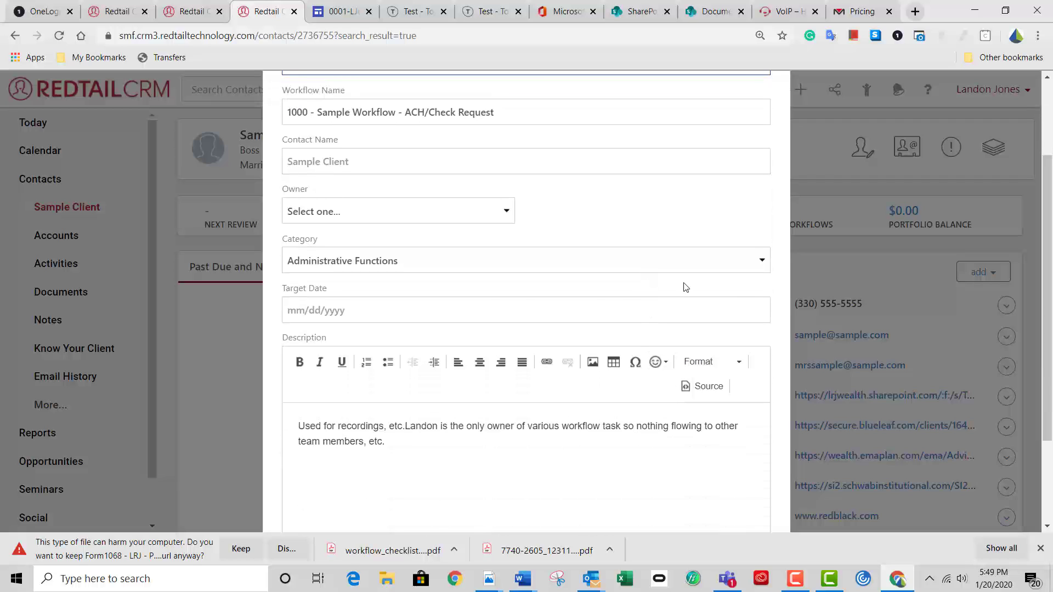
{"action": "left_click", "coordinate": [420, 305]}
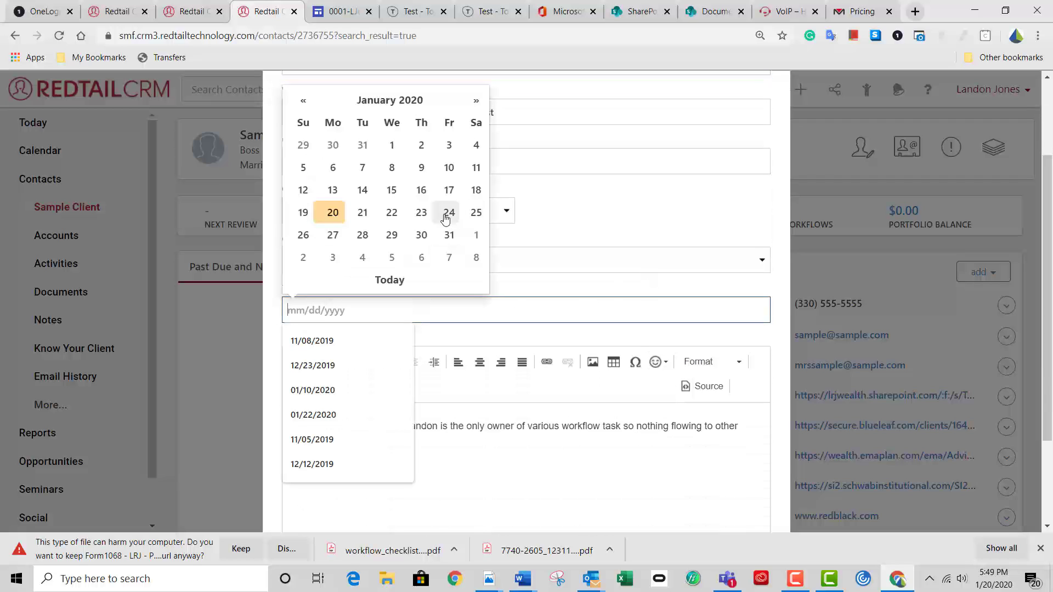
{"action": "left_click", "coordinate": [361, 214]}
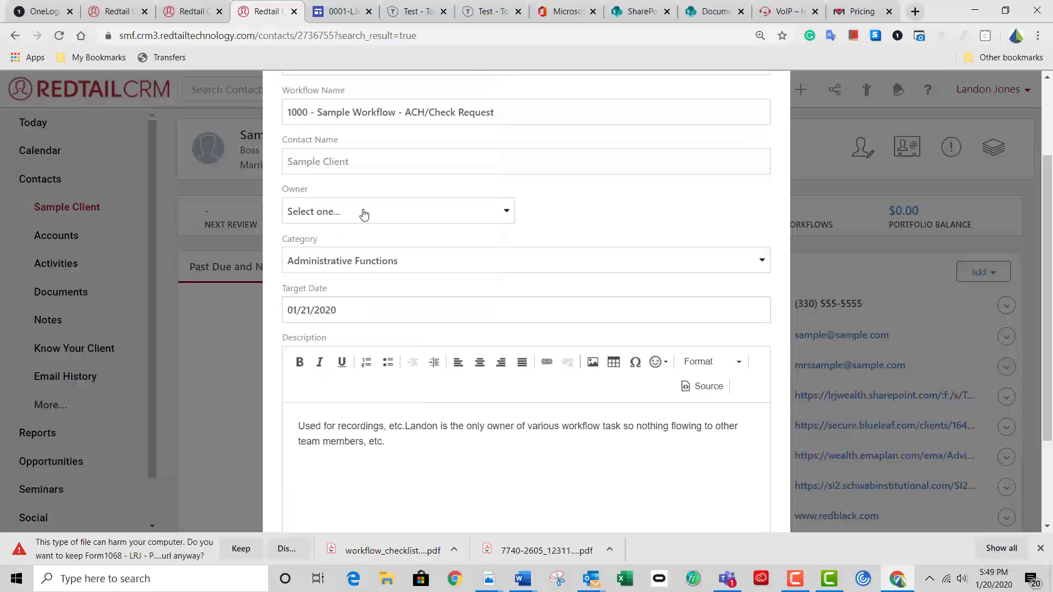
- Paste the copied Typeform response into the workflow description below the existing template text
{"action": "scroll", "coordinate": [573, 404], "scroll_direction": "down", "scroll_amount": 1}
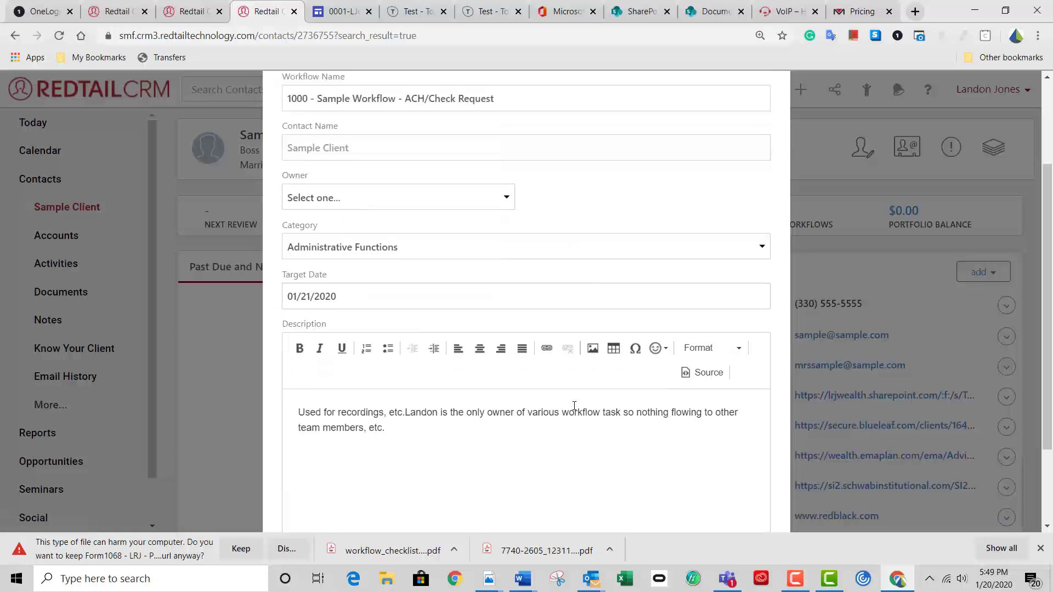
{"action": "left_click", "coordinate": [418, 378]}
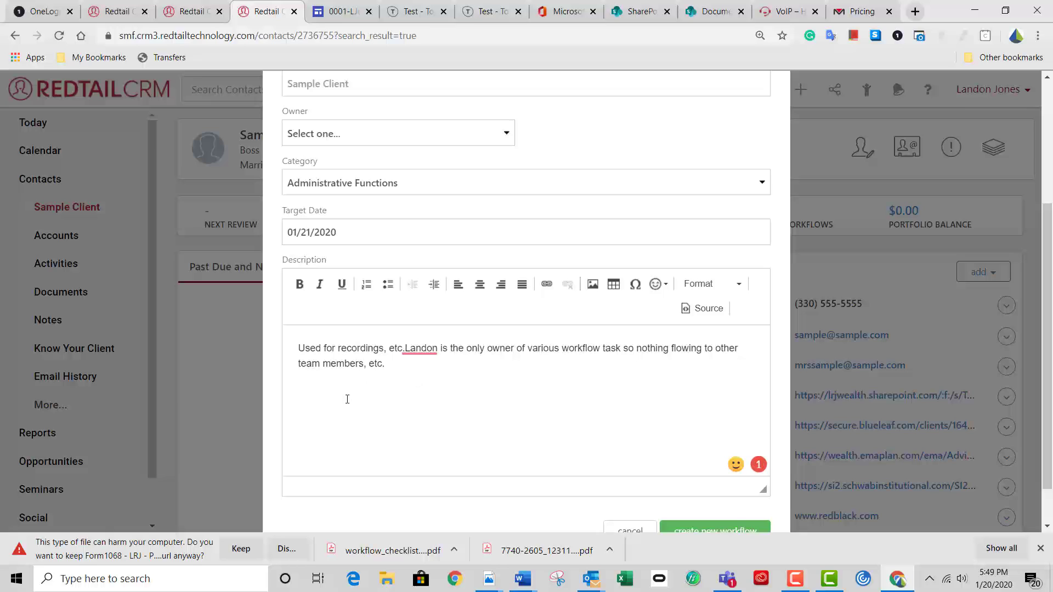
{"action": "right_click", "coordinate": [301, 409]}
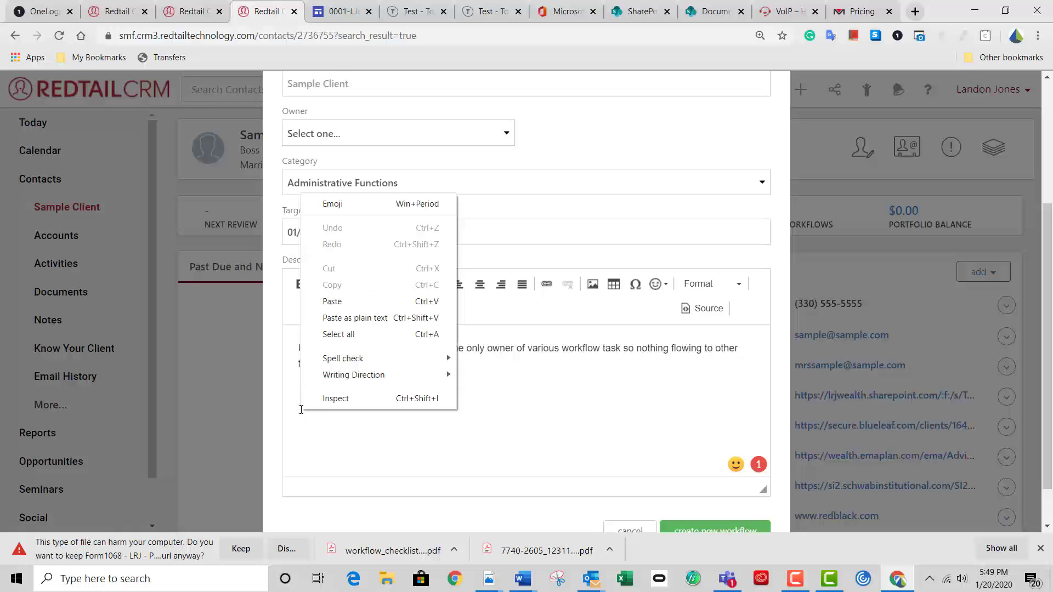
{"action": "left_click", "coordinate": [336, 300]}
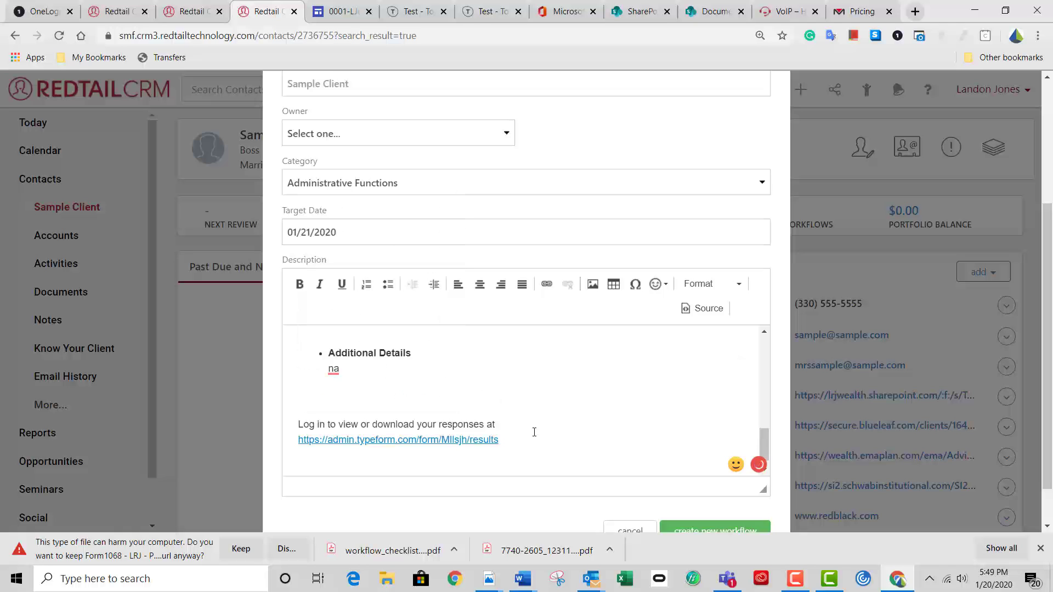
- Review the pasted description from the client household and account number through delivery method, net dollar amount, tax withholding and additional details
{"action": "scroll", "coordinate": [534, 432], "scroll_direction": "up", "scroll_amount": 10}
{"action": "scroll", "coordinate": [534, 432], "scroll_direction": "up", "scroll_amount": 3}
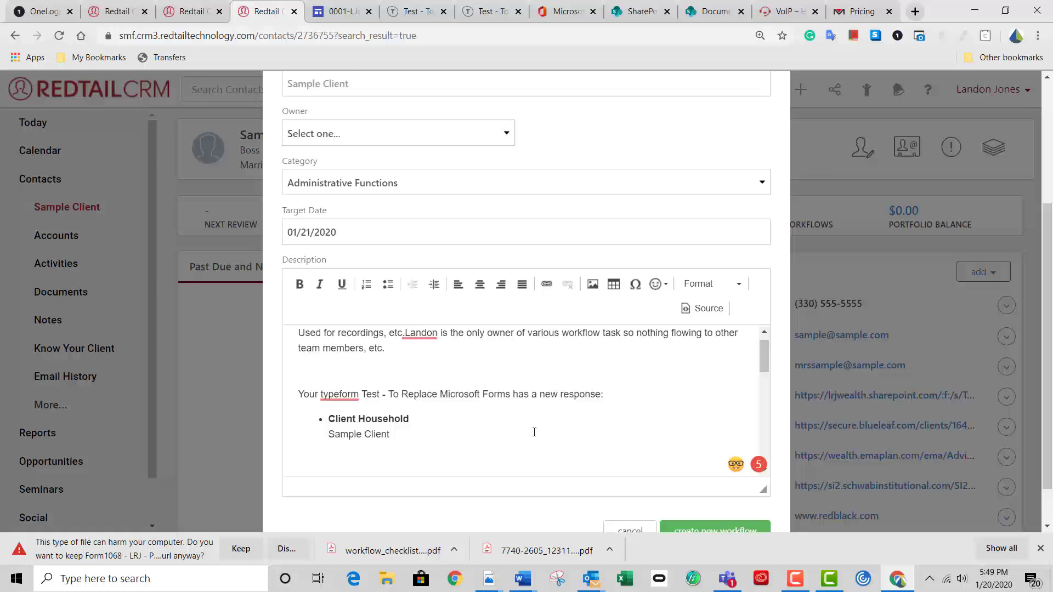
{"action": "scroll", "coordinate": [534, 432], "scroll_direction": "down", "scroll_amount": 2}
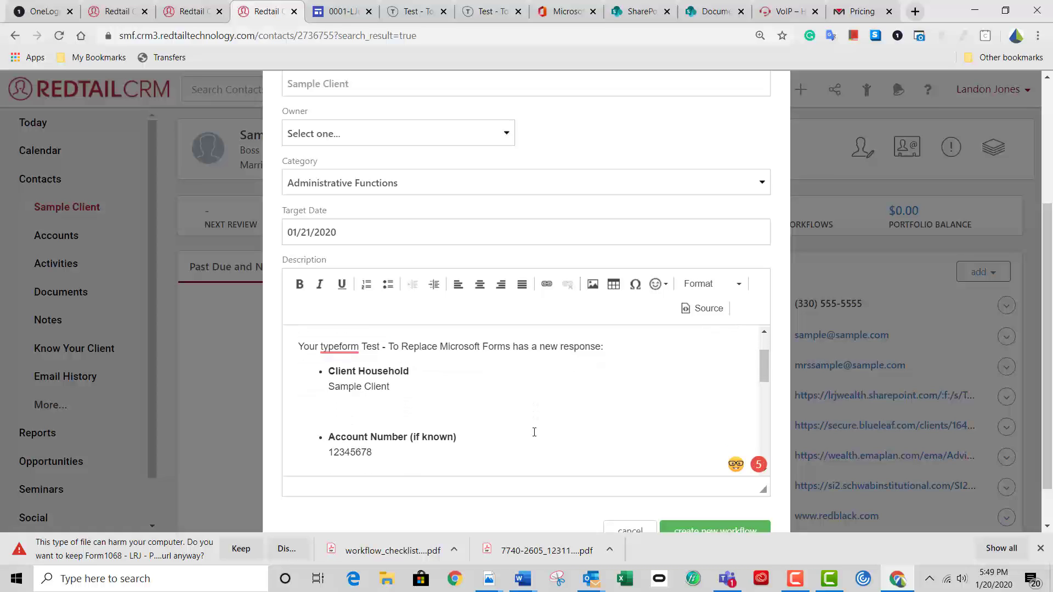
{"action": "scroll", "coordinate": [384, 408], "scroll_direction": "down", "scroll_amount": 1}
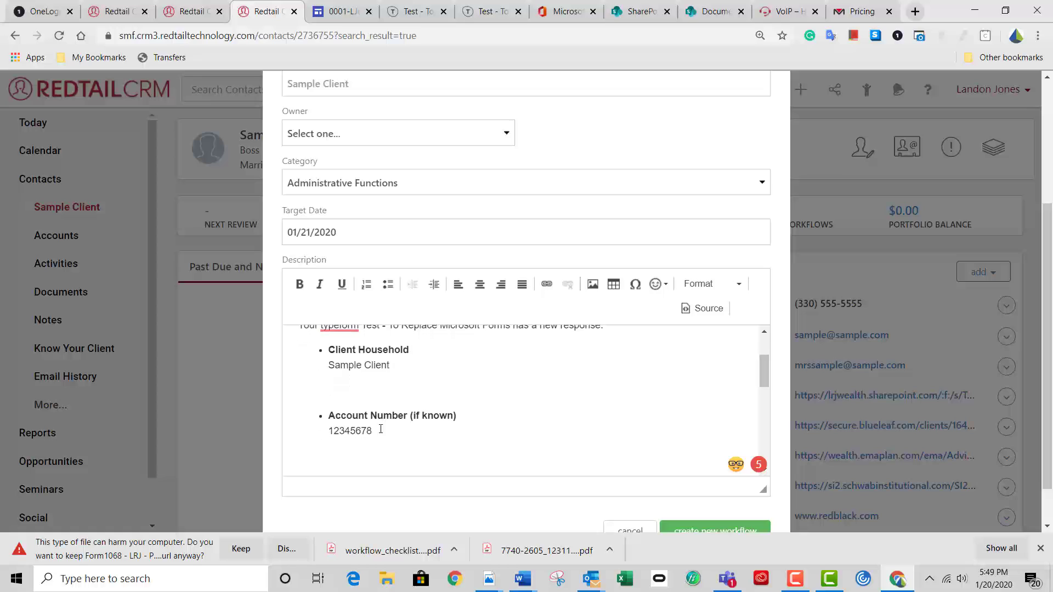
{"action": "scroll", "coordinate": [380, 433], "scroll_direction": "down", "scroll_amount": 3}
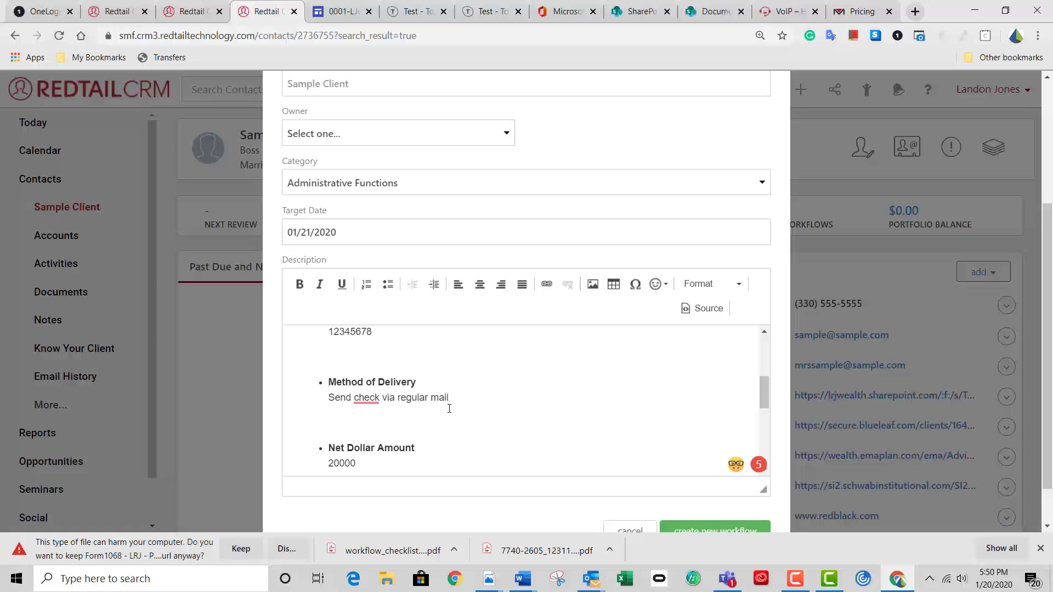
{"action": "scroll", "coordinate": [449, 408], "scroll_direction": "up", "scroll_amount": 1}
{"action": "scroll", "coordinate": [382, 380], "scroll_direction": "down", "scroll_amount": 2}
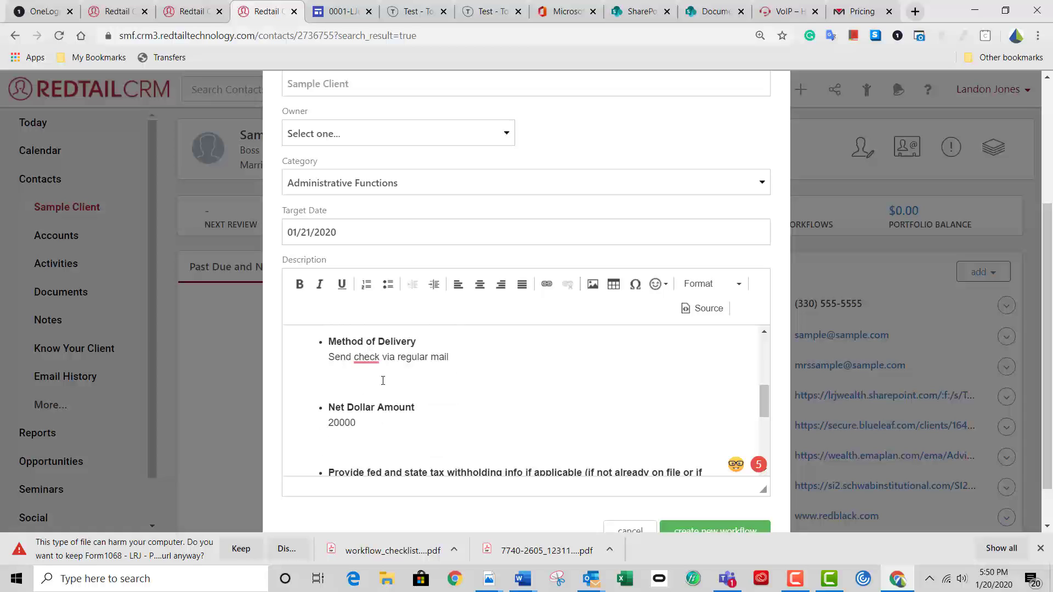
{"action": "scroll", "coordinate": [378, 394], "scroll_direction": "up", "scroll_amount": 2}
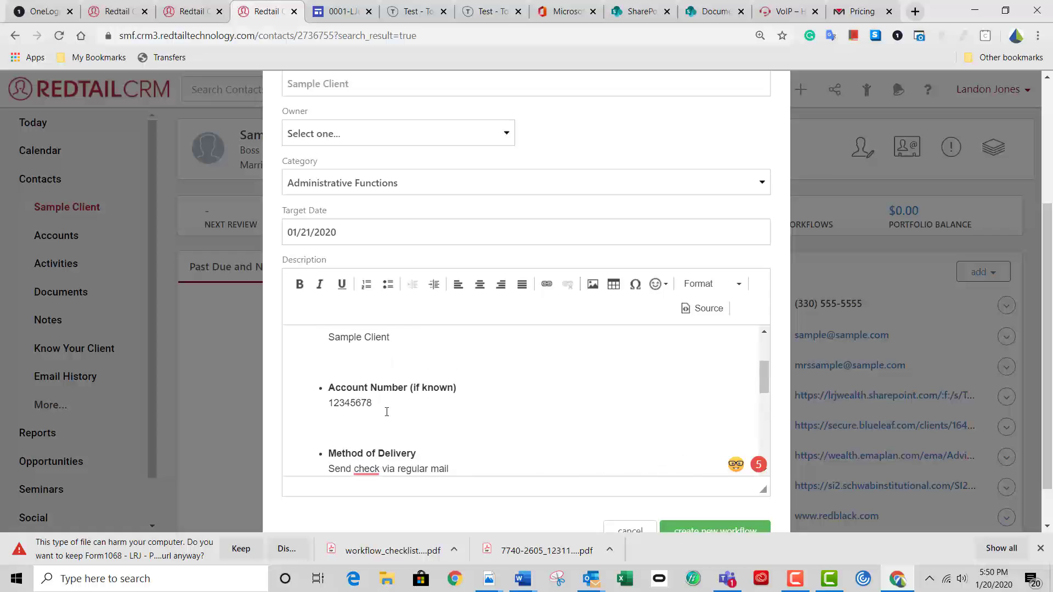
{"action": "scroll", "coordinate": [386, 412], "scroll_direction": "down", "scroll_amount": 2}
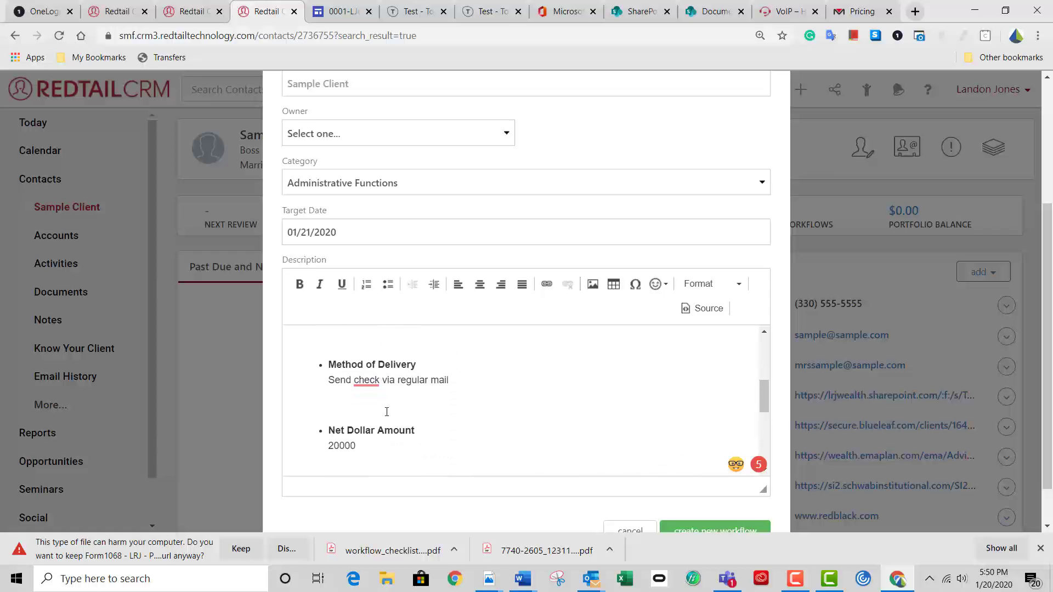
{"action": "scroll", "coordinate": [386, 412], "scroll_direction": "up", "scroll_amount": 1}
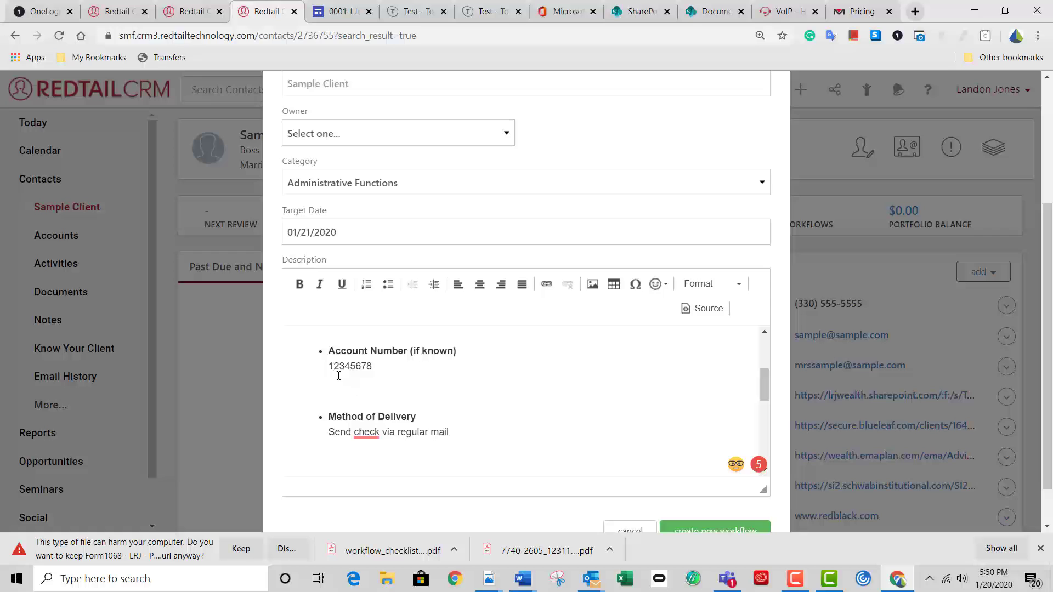
{"action": "scroll", "coordinate": [402, 390], "scroll_direction": "up", "scroll_amount": 2}
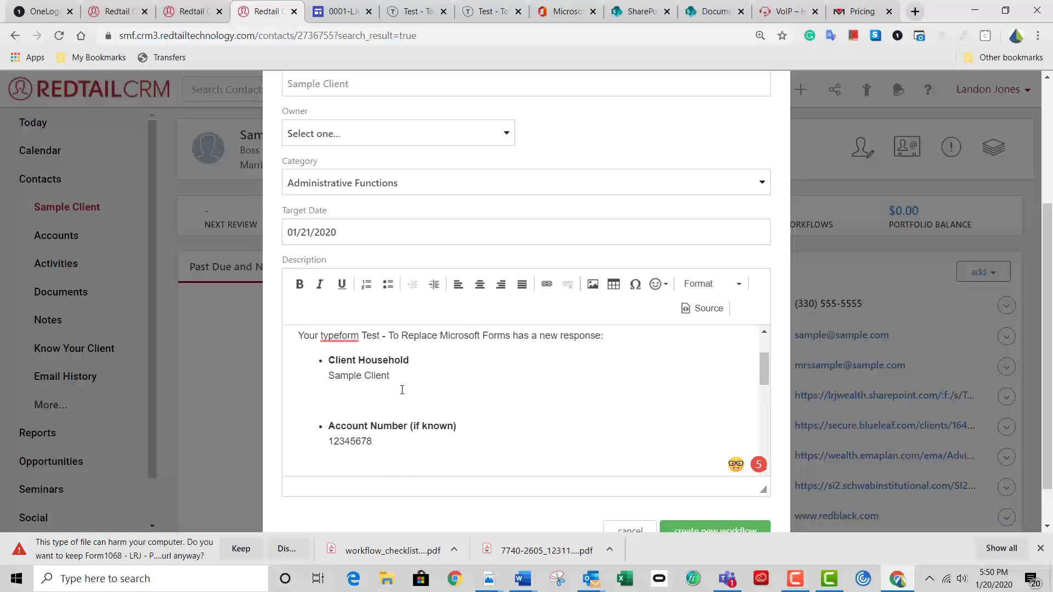
{"action": "scroll", "coordinate": [406, 400], "scroll_direction": "down", "scroll_amount": 3}
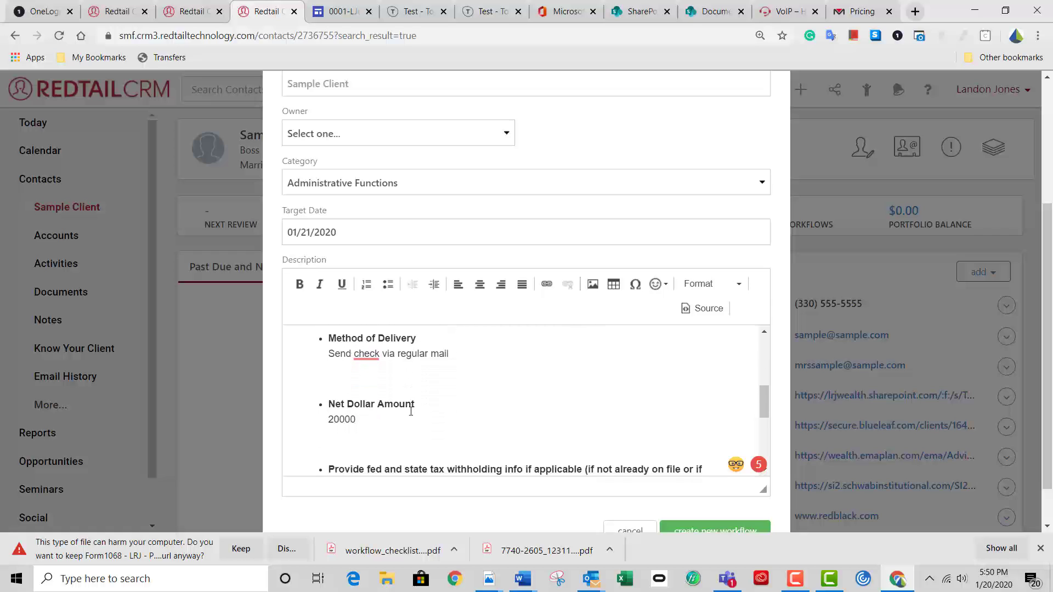
{"action": "scroll", "coordinate": [358, 379], "scroll_direction": "down", "scroll_amount": 3}
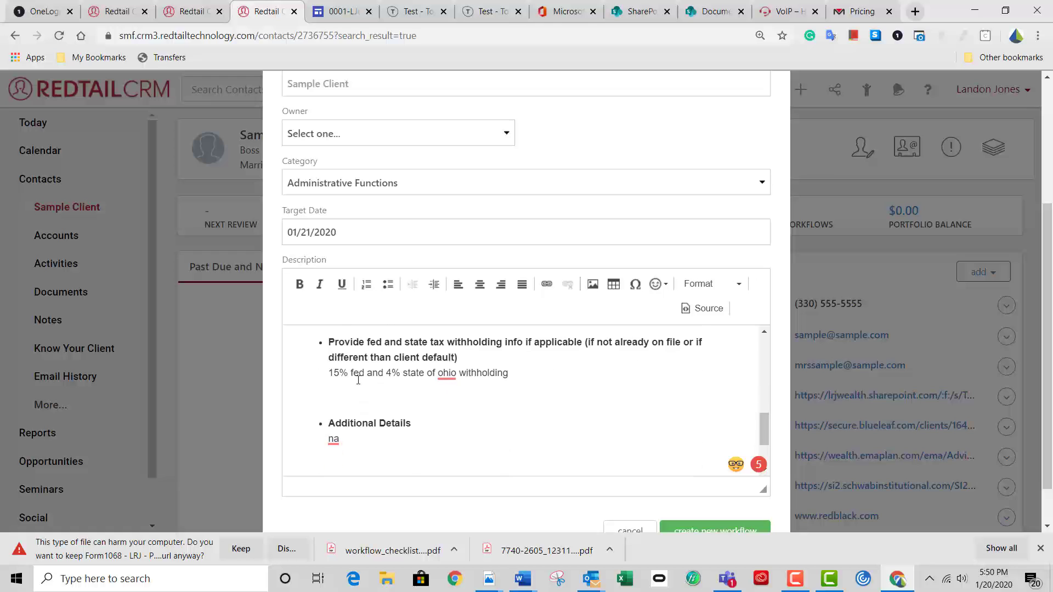
{"action": "scroll", "coordinate": [358, 380], "scroll_direction": "up", "scroll_amount": 1}
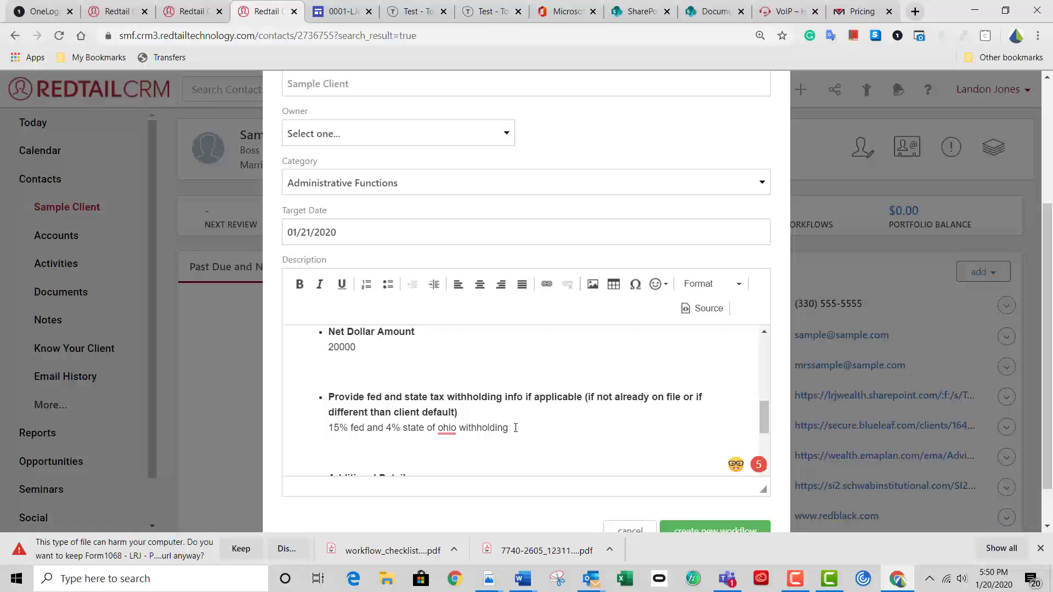
{"action": "scroll", "coordinate": [515, 428], "scroll_direction": "down", "scroll_amount": 1}
{"action": "scroll", "coordinate": [515, 428], "scroll_direction": "up", "scroll_amount": 2}
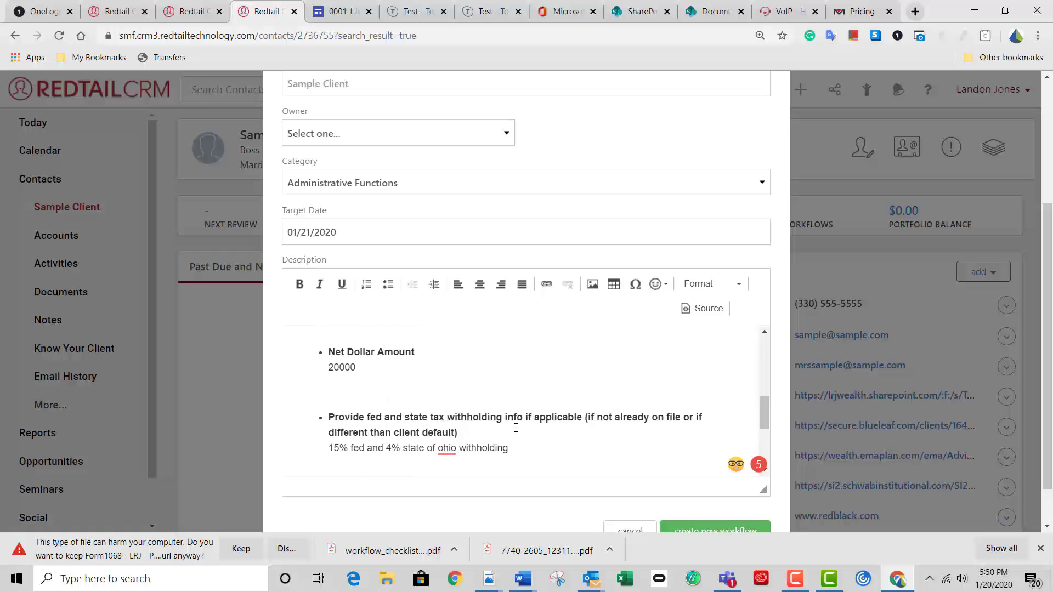
- Check the tax withholding and additional details at the end of the description and create the new workflow
{"action": "scroll", "coordinate": [516, 428], "scroll_direction": "down", "scroll_amount": 2}
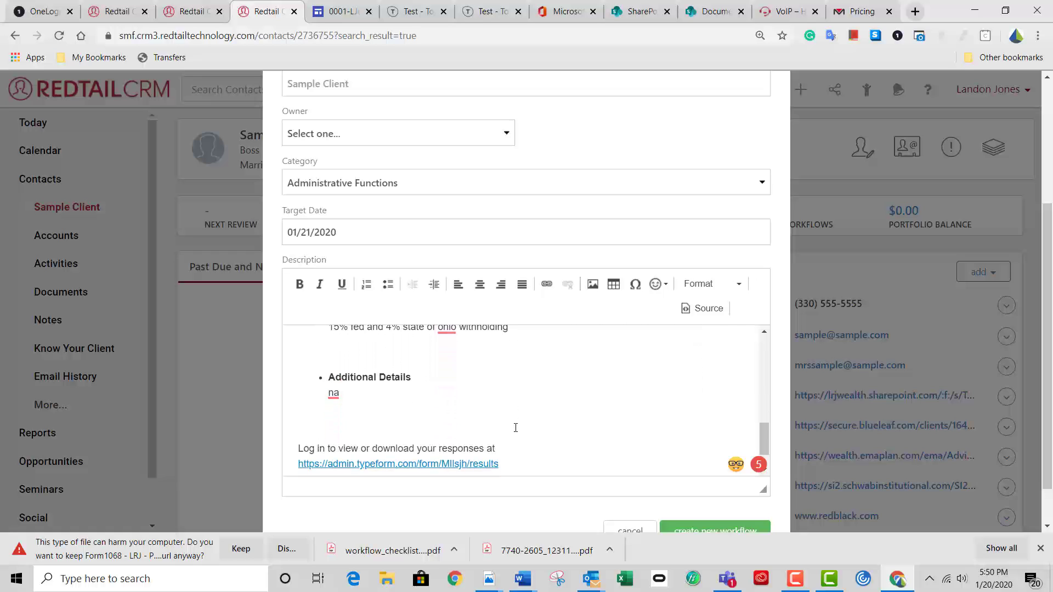
{"action": "scroll", "coordinate": [516, 428], "scroll_direction": "up", "scroll_amount": 3}
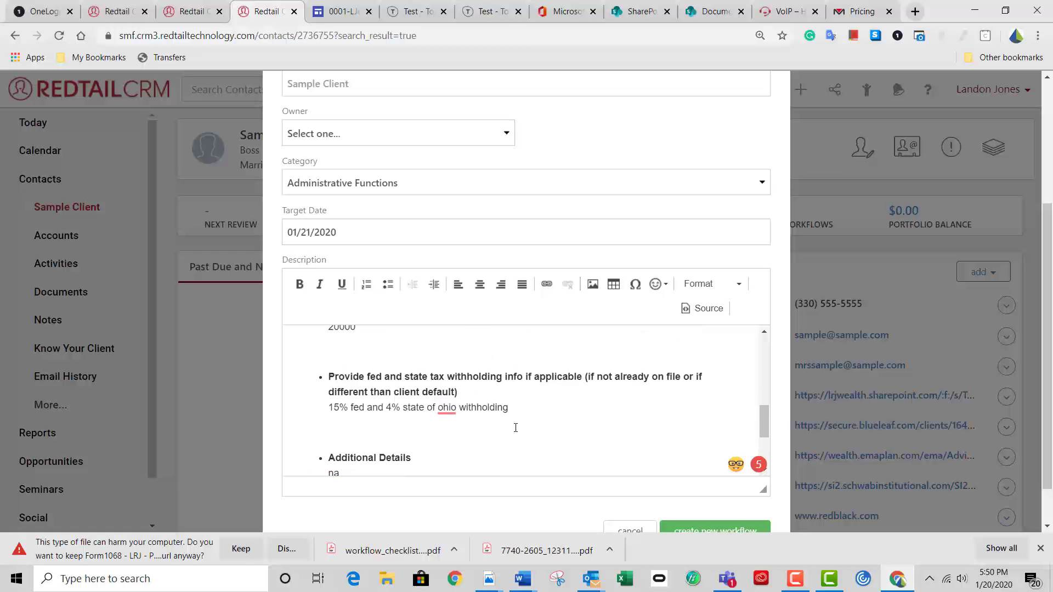
{"action": "scroll", "coordinate": [516, 428], "scroll_direction": "up", "scroll_amount": 1}
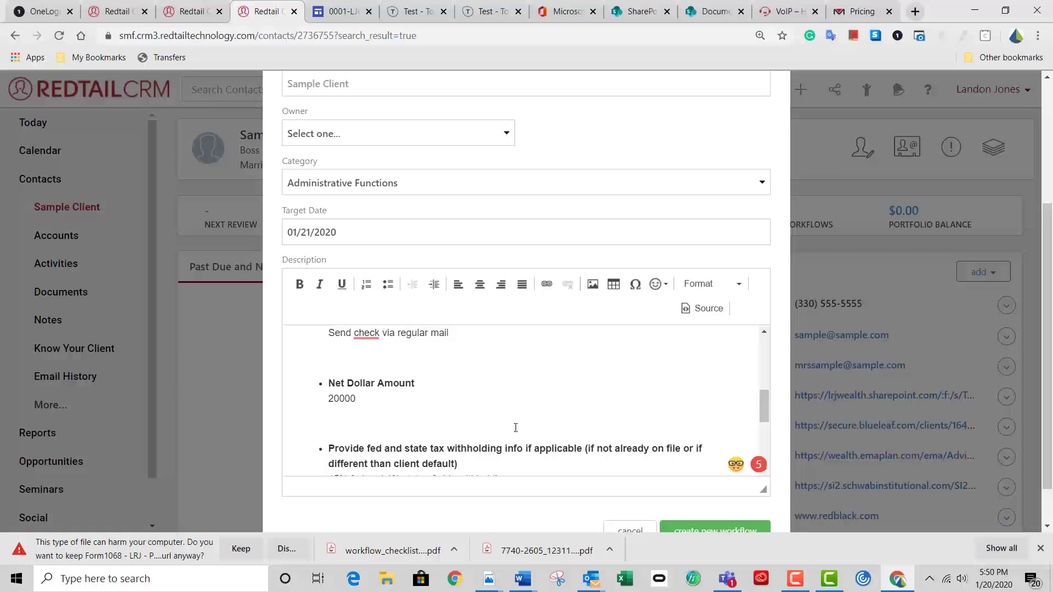
{"action": "scroll", "coordinate": [516, 428], "scroll_direction": "down", "scroll_amount": 1}
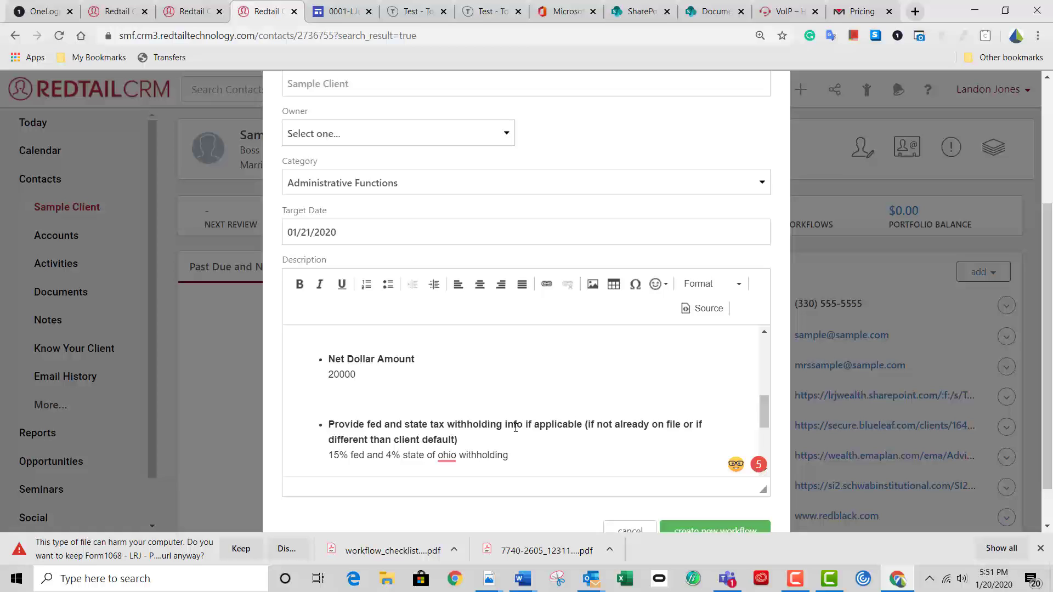
{"action": "scroll", "coordinate": [843, 340], "scroll_direction": "down", "scroll_amount": 2}
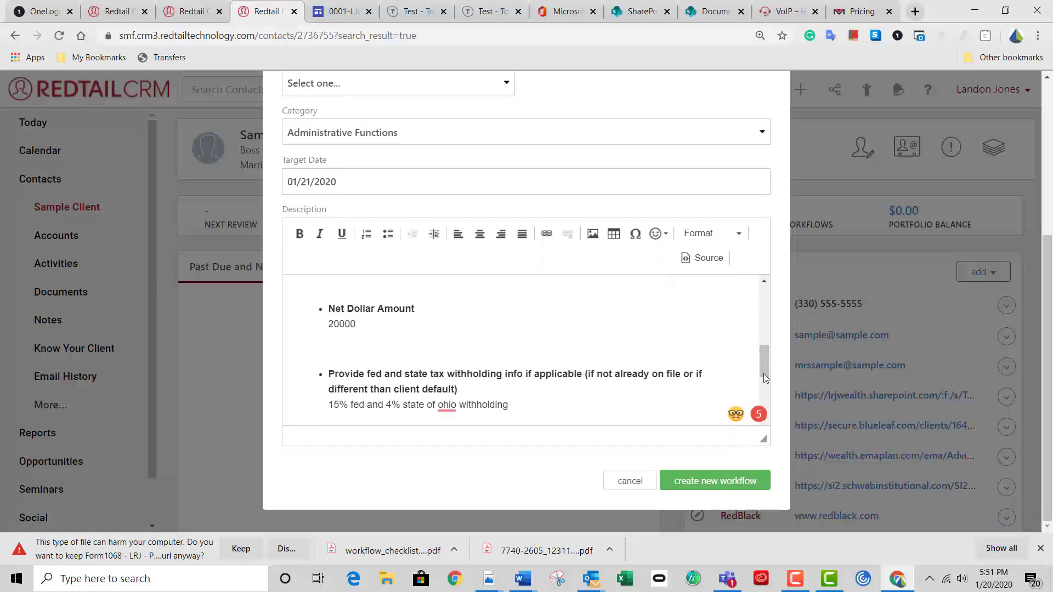
{"action": "left_click", "coordinate": [705, 481]}
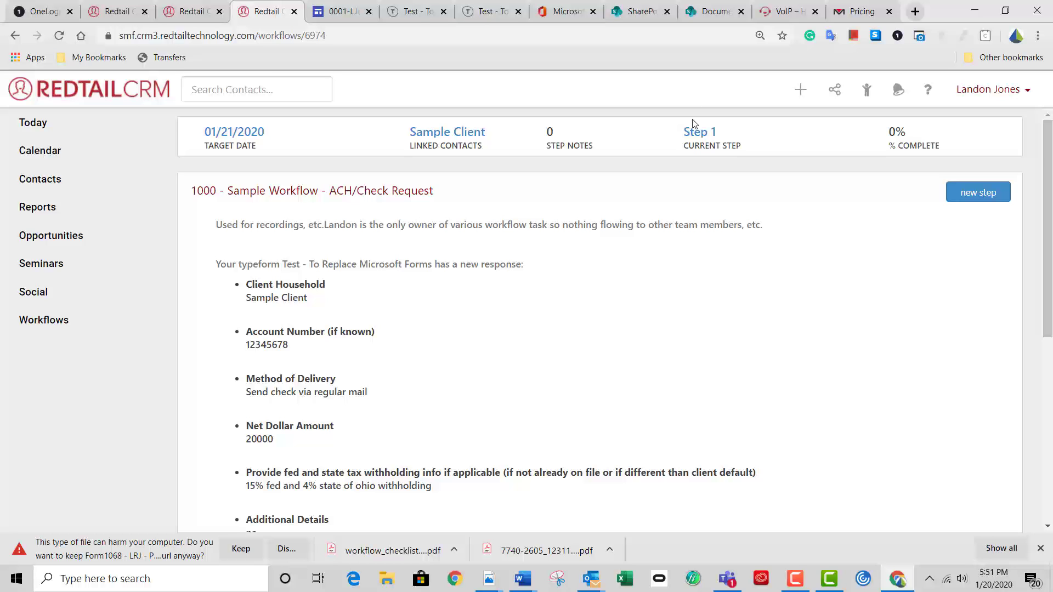
{"action": "left_click", "coordinate": [338, 13]}
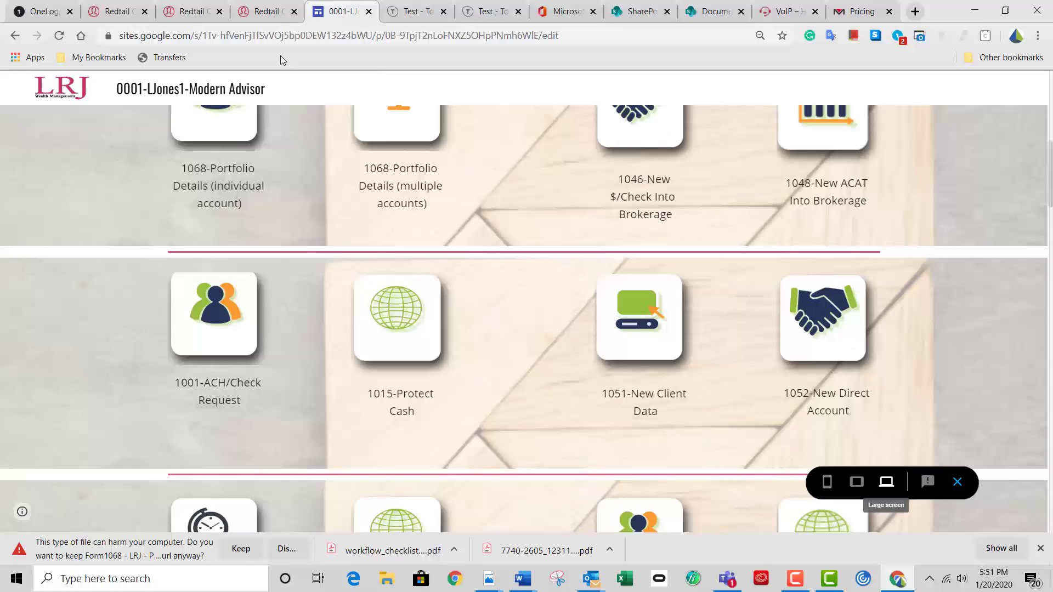
{"action": "left_click", "coordinate": [98, 59]}
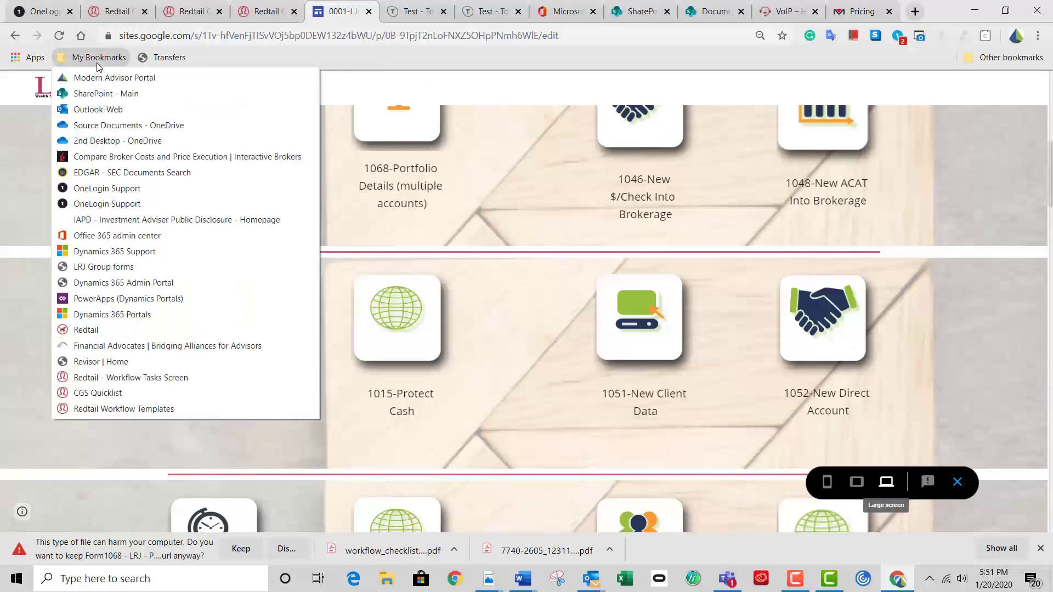
{"action": "left_click", "coordinate": [348, 56]}
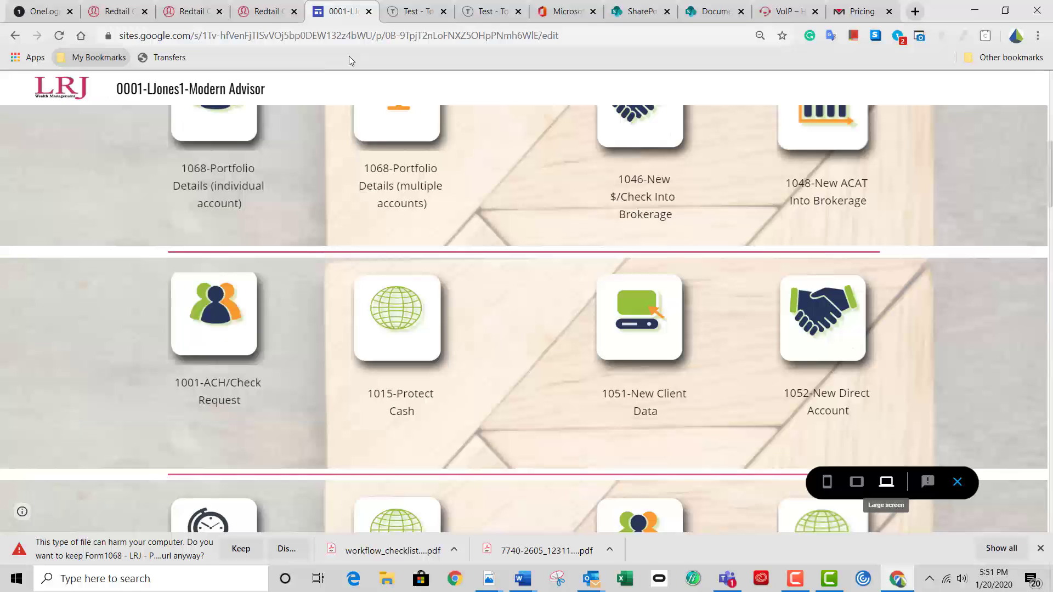
{"action": "scroll", "coordinate": [475, 190], "scroll_direction": "up", "scroll_amount": 7}
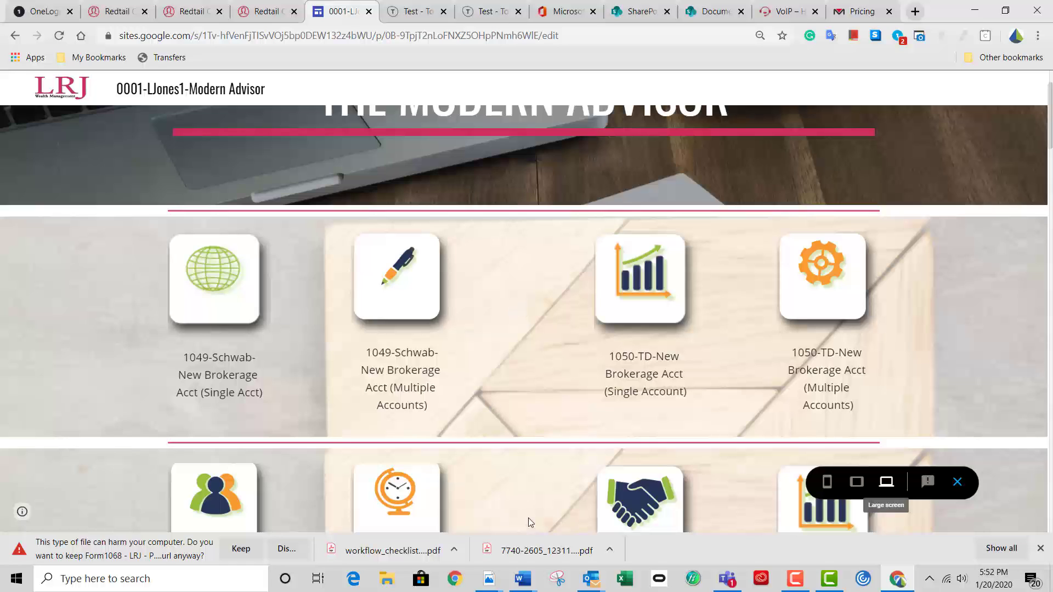
- Switch to the Outlook inbox and view the Typeform response e-mail with its text deselected
{"action": "left_click", "coordinate": [590, 579]}
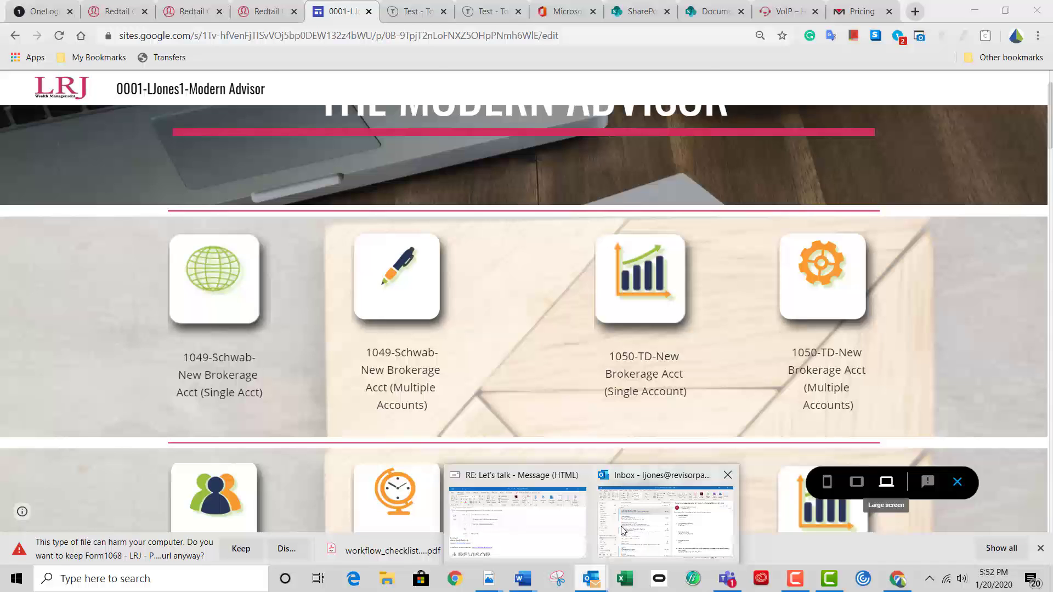
{"action": "left_click", "coordinate": [622, 530]}
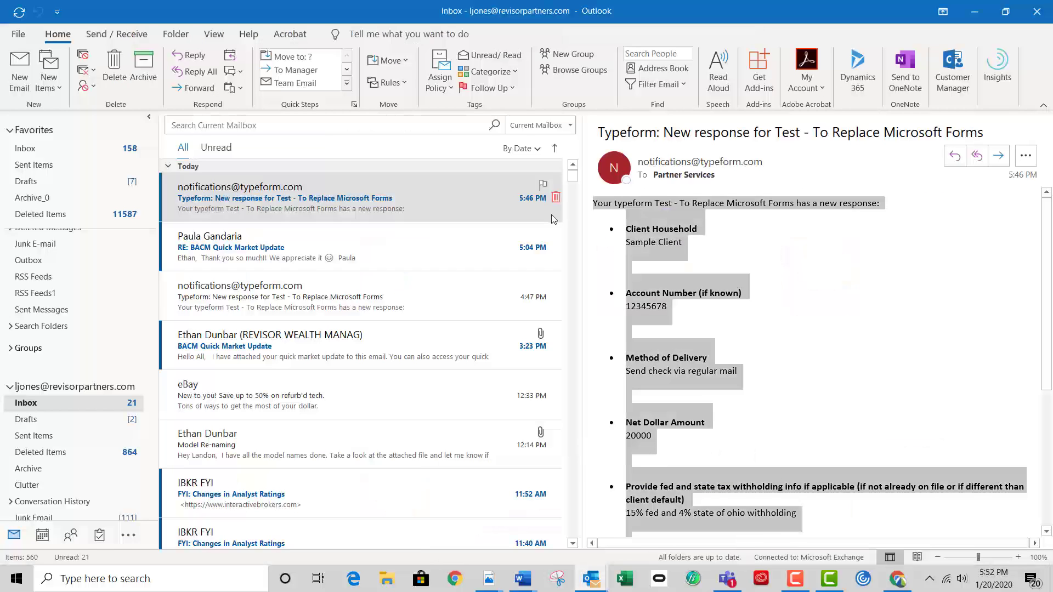
{"action": "left_click", "coordinate": [759, 263]}
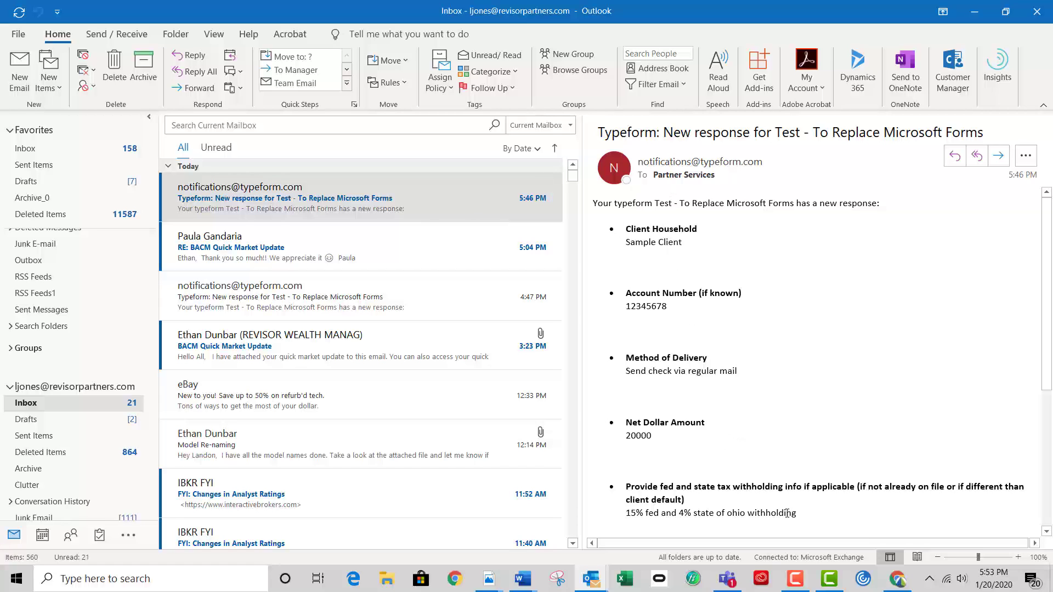
- Return to the newly created ACH/Check Request workflow in Redtail CRM and review the request details in its description
{"action": "left_click", "coordinate": [890, 582]}
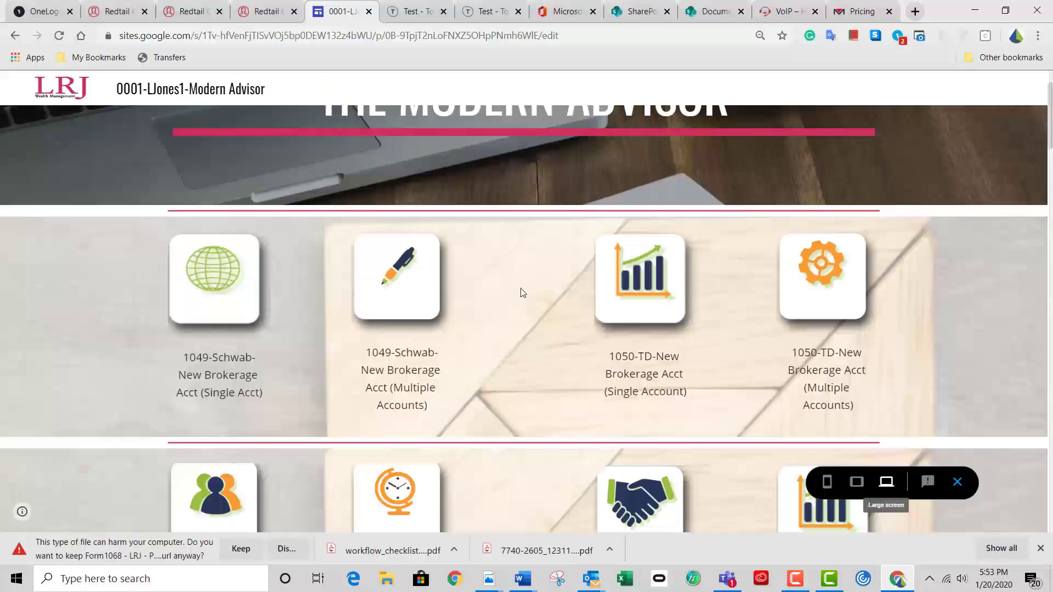
{"action": "left_click", "coordinate": [264, 9]}
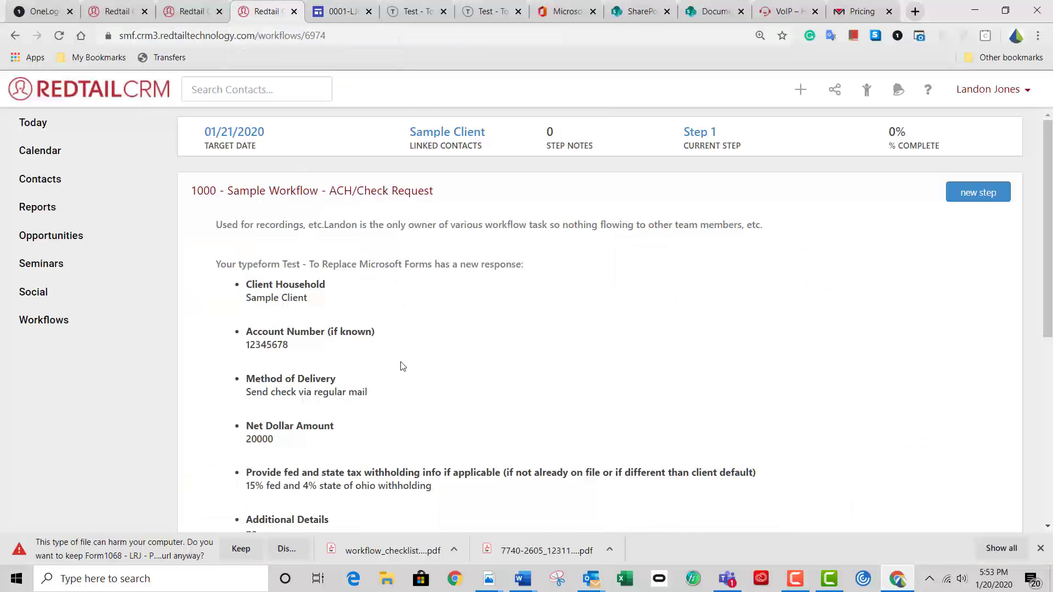
{"action": "scroll", "coordinate": [403, 367], "scroll_direction": "down", "scroll_amount": 1}
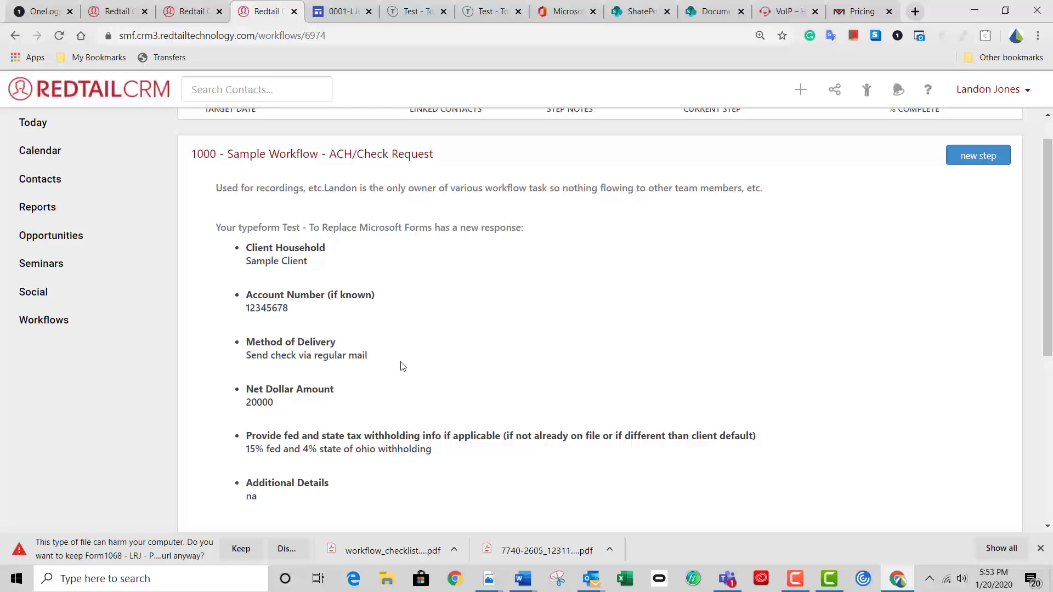
{"action": "scroll", "coordinate": [403, 366], "scroll_direction": "up", "scroll_amount": 1}
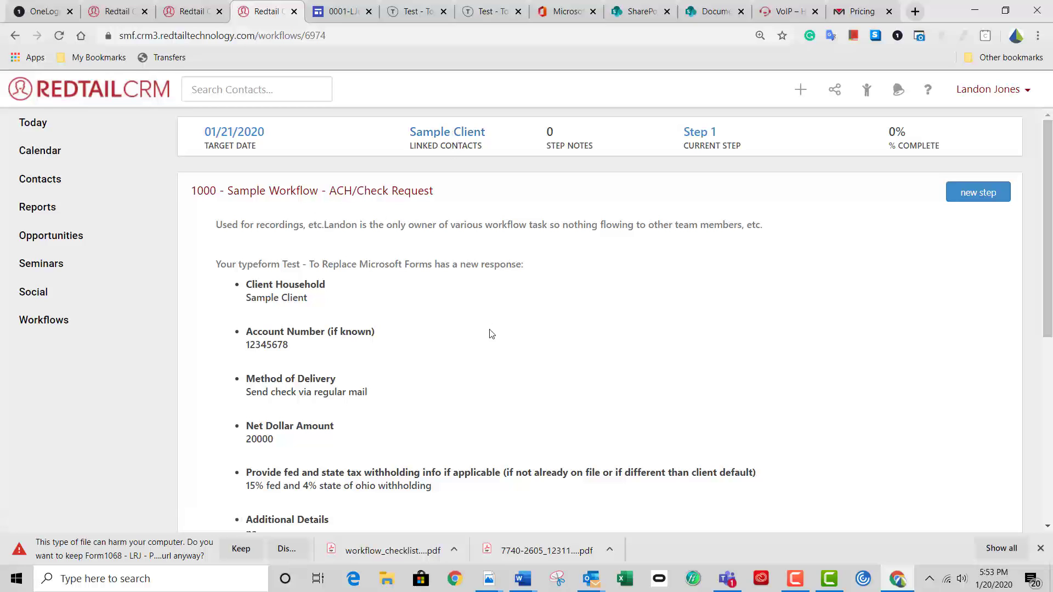
- Open the active workflow tasks from the Today dashboard and locate the Step 1 task of the sample ACH/Check Request workflow
{"action": "left_click", "coordinate": [184, 11]}
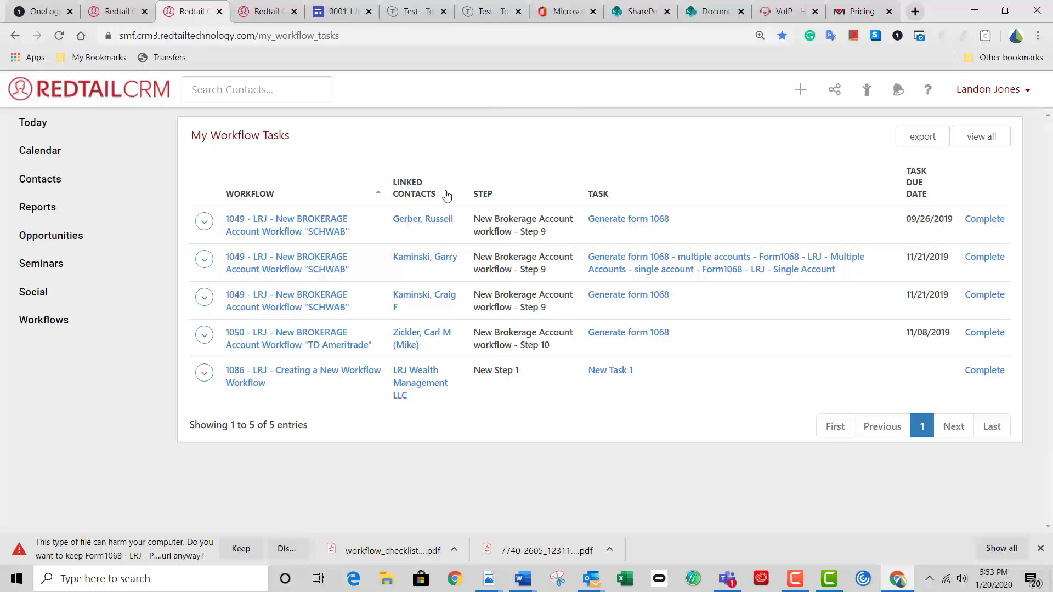
{"action": "left_click", "coordinate": [38, 124]}
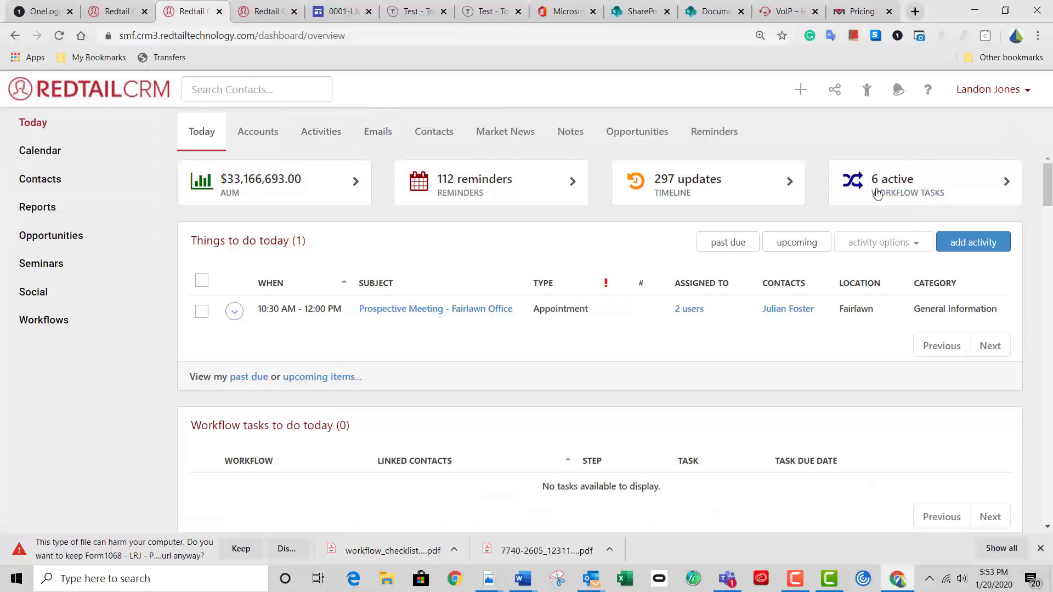
{"action": "left_click", "coordinate": [954, 199]}
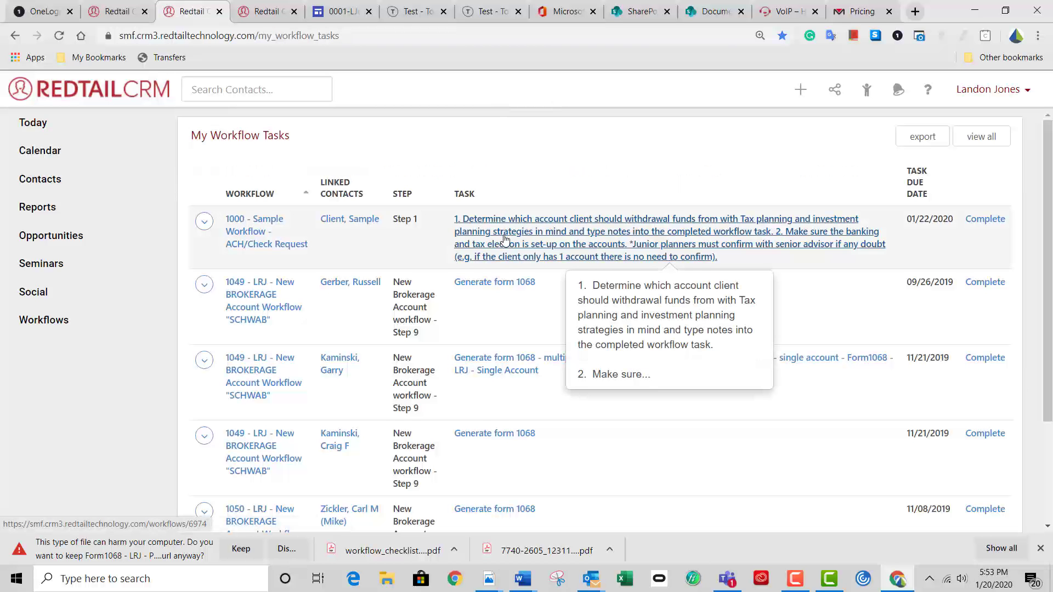
{"action": "scroll", "coordinate": [504, 239], "scroll_direction": "down", "scroll_amount": 1}
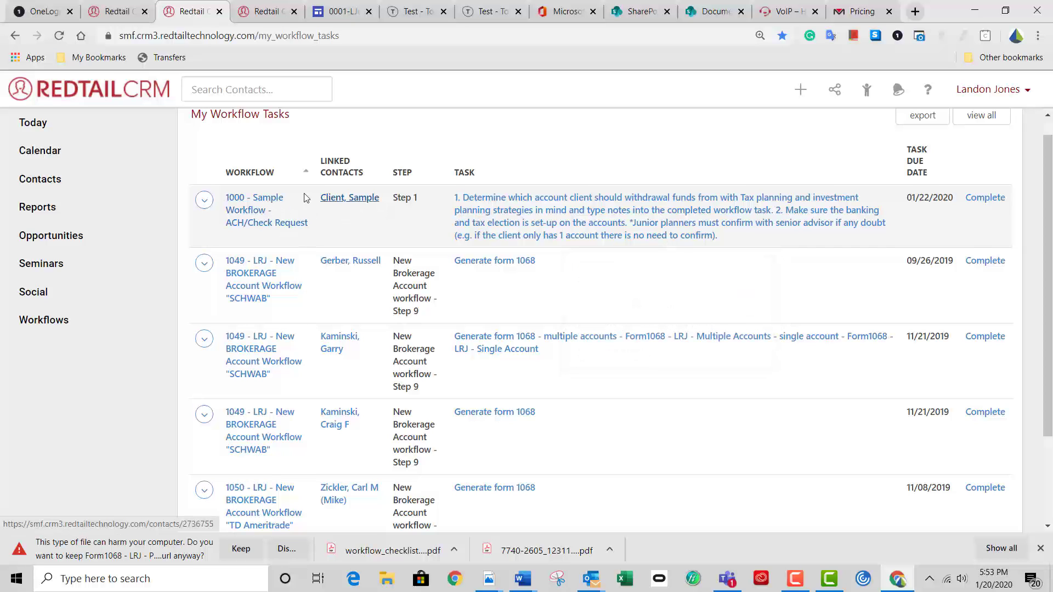
{"action": "scroll", "coordinate": [500, 210], "scroll_direction": "up", "scroll_amount": 1}
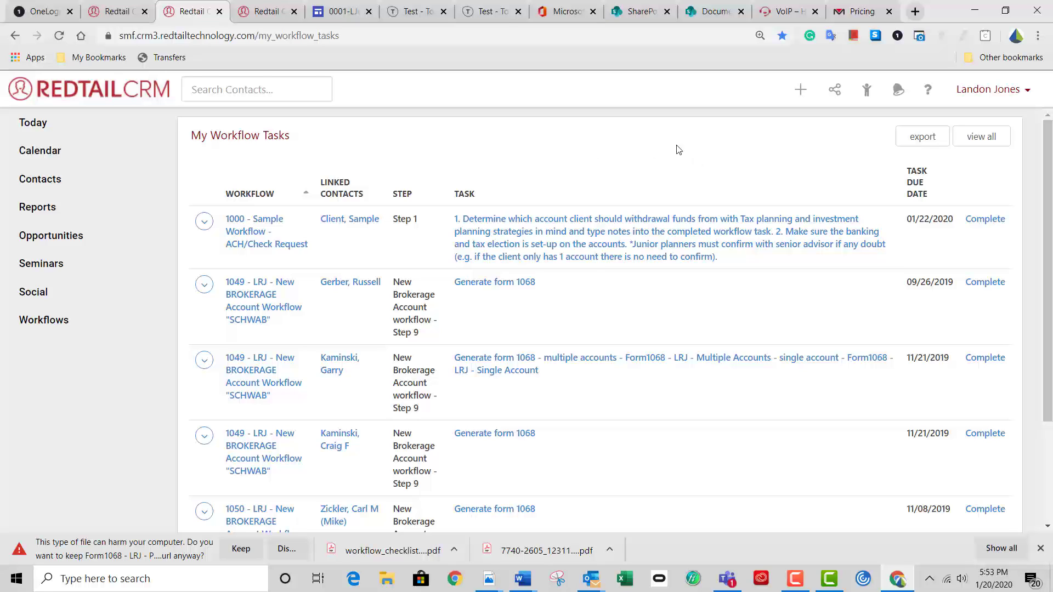
- Look up the "Redtail - Workflow Tasks Screen" bookmark and reload the My Workflow Tasks page
{"action": "left_click", "coordinate": [100, 58]}
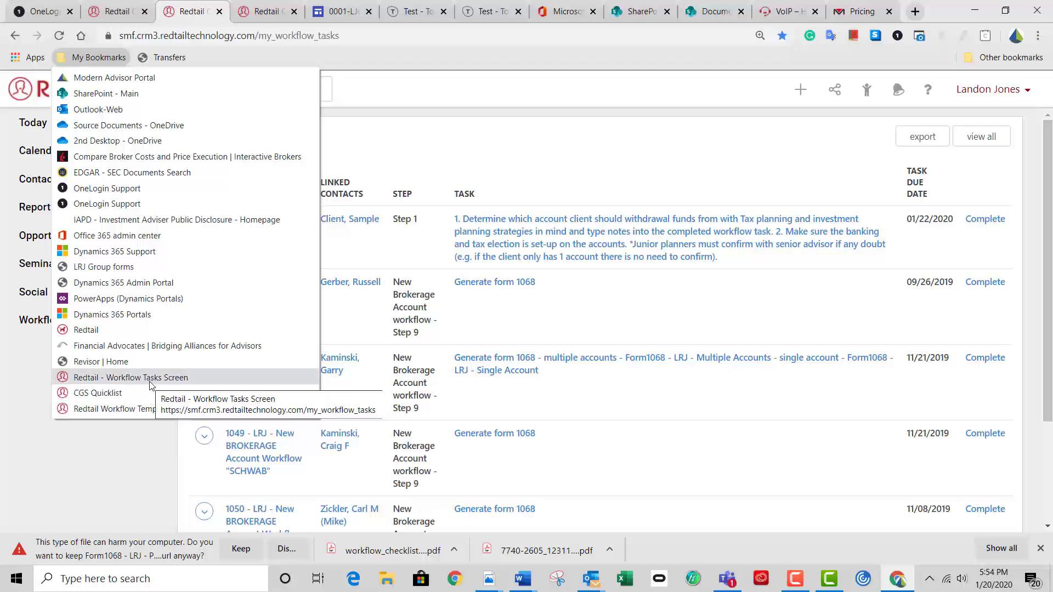
{"action": "left_click", "coordinate": [464, 89]}
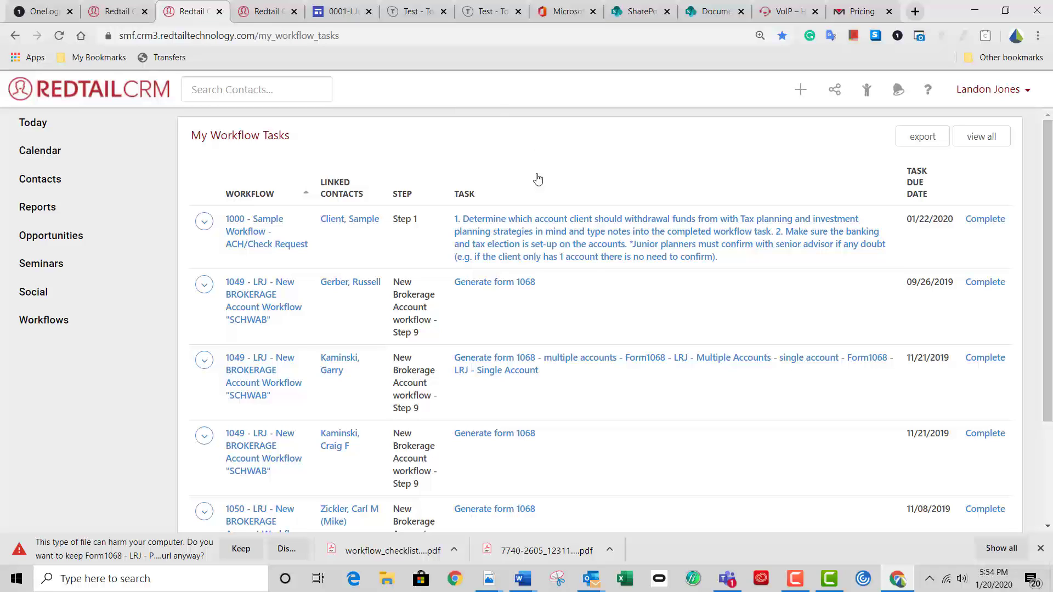
{"action": "left_click", "coordinate": [59, 37]}
- Open the sample ACH/Check Request workflow from its Step 1 task and examine the request details, Step 1 instructions and remaining steps
{"action": "mouse_move", "coordinate": [556, 222]}
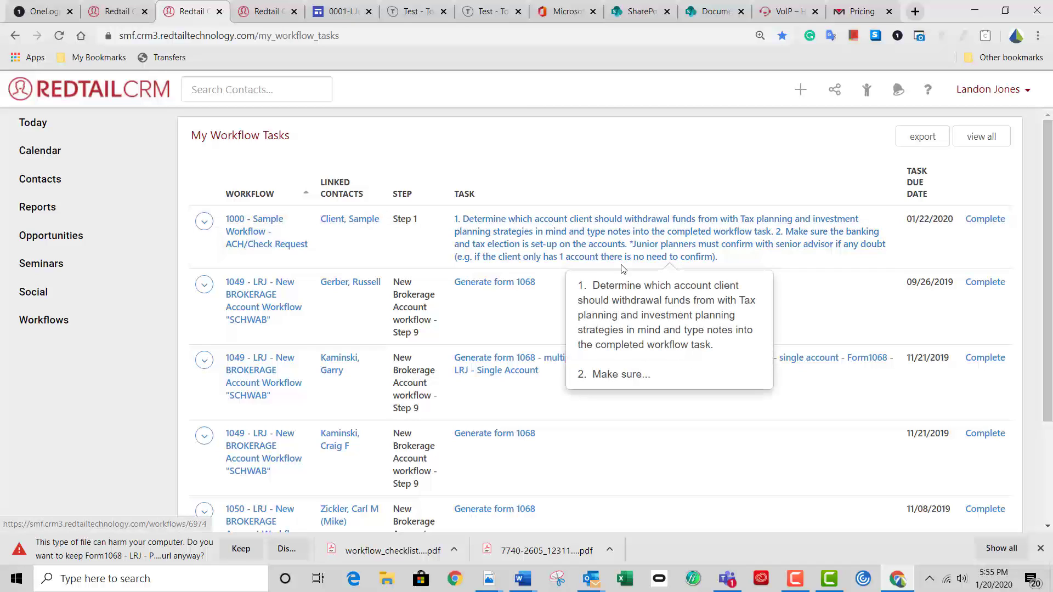
{"action": "left_click", "coordinate": [590, 234]}
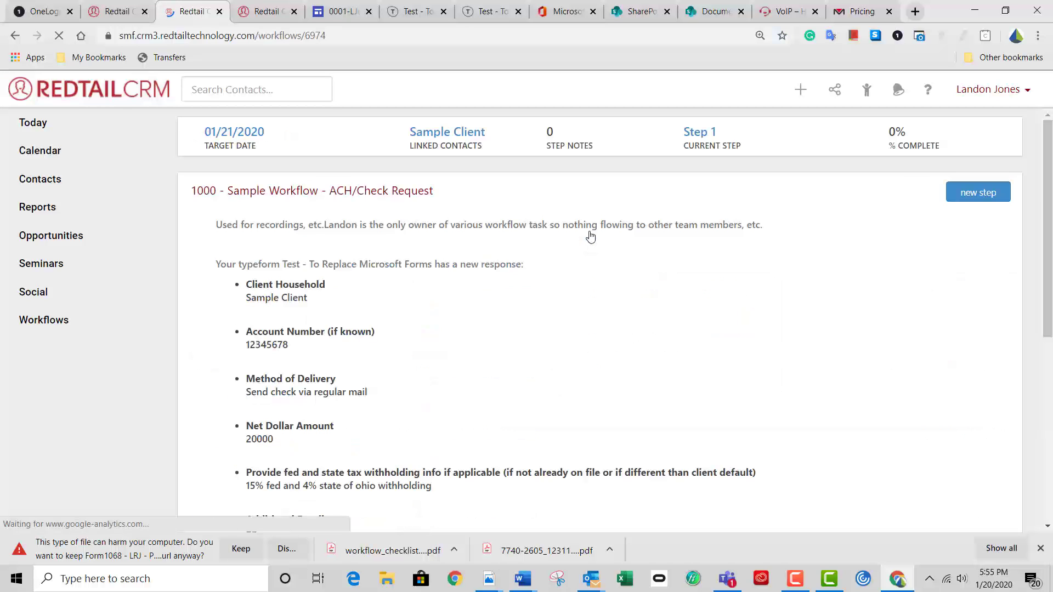
{"action": "scroll", "coordinate": [590, 235], "scroll_direction": "down", "scroll_amount": 2}
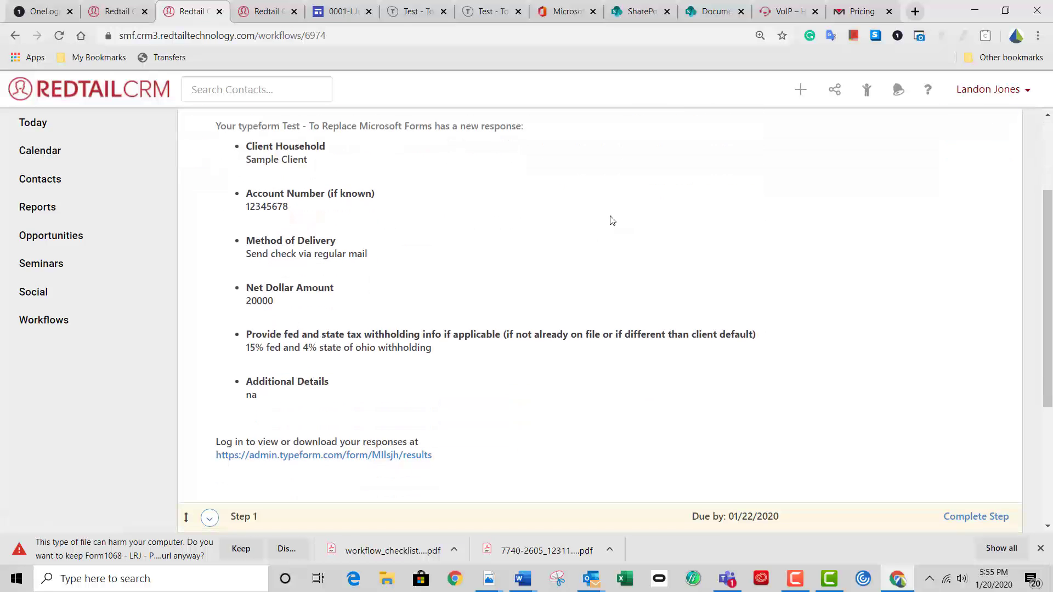
{"action": "scroll", "coordinate": [611, 217], "scroll_direction": "up", "scroll_amount": 2}
{"action": "scroll", "coordinate": [610, 217], "scroll_direction": "down", "scroll_amount": 6}
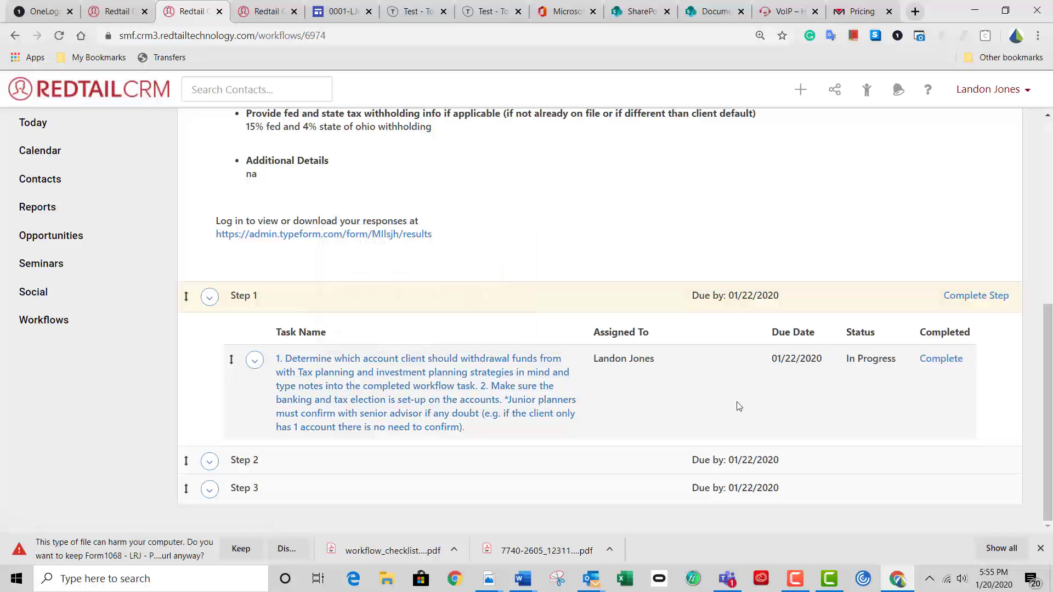
{"action": "scroll", "coordinate": [737, 406], "scroll_direction": "up", "scroll_amount": 2}
{"action": "scroll", "coordinate": [712, 420], "scroll_direction": "up", "scroll_amount": 2}
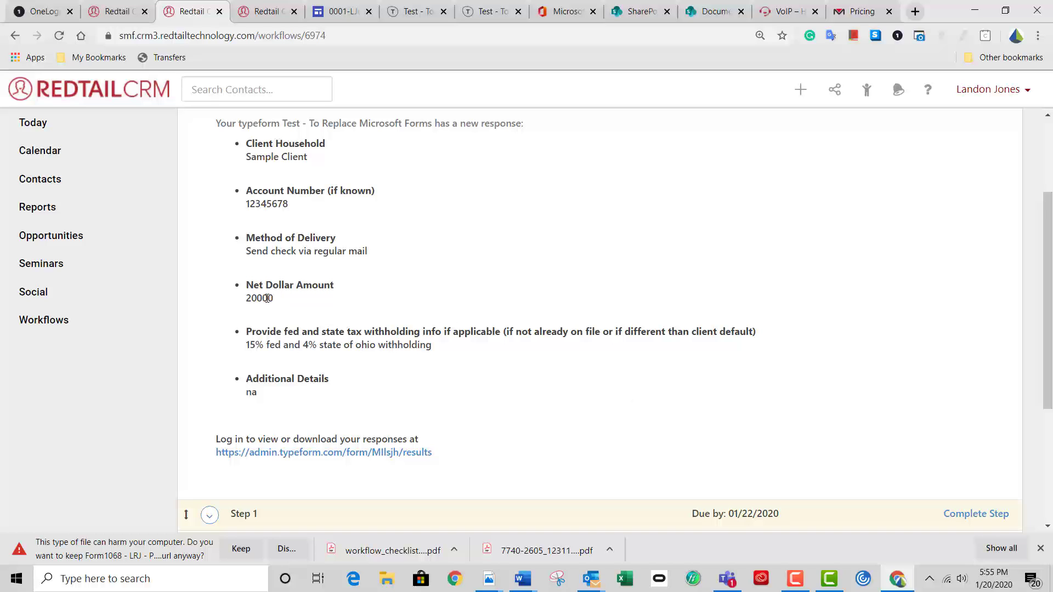
{"action": "scroll", "coordinate": [312, 305], "scroll_direction": "up", "scroll_amount": 1}
{"action": "scroll", "coordinate": [313, 309], "scroll_direction": "down", "scroll_amount": 5}
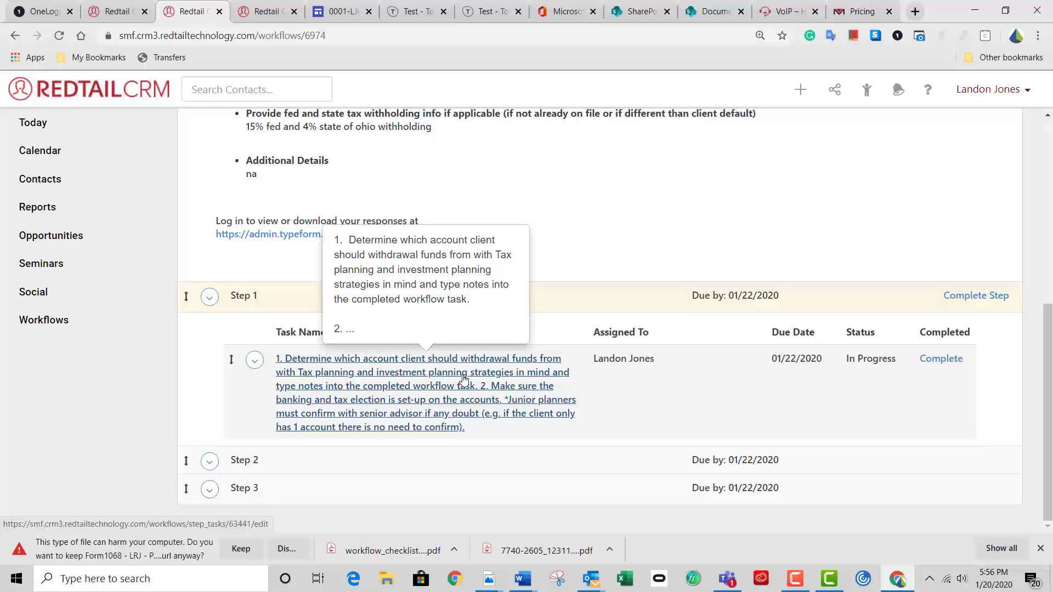
- Complete Step 1 with outcome "step 1 ----> Step 2" and the note "going to take from the Schwab IRA acct since RMD needed anyways"
{"action": "left_click", "coordinate": [940, 359]}
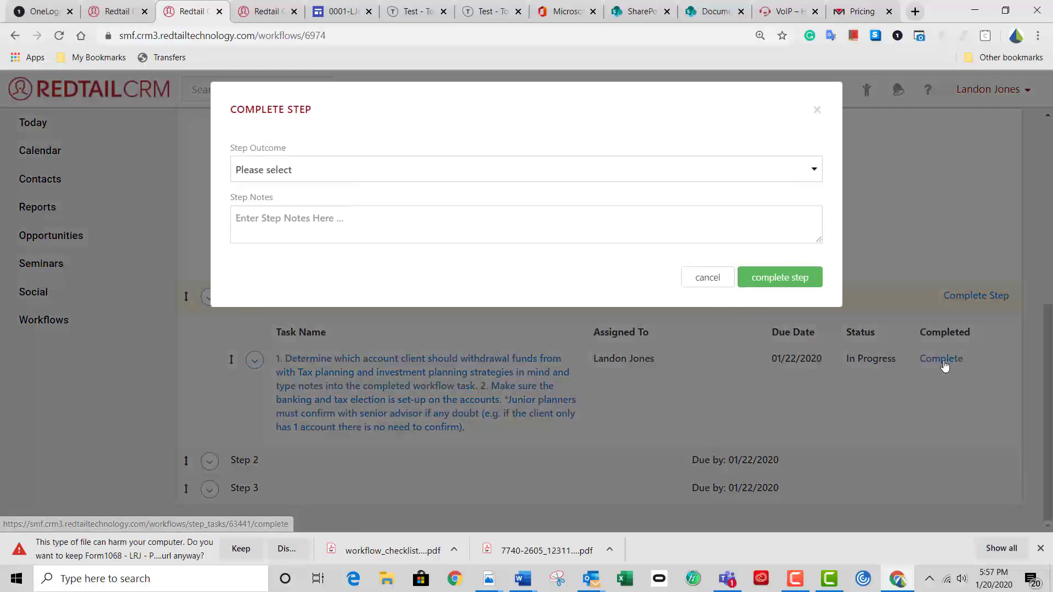
{"action": "left_click", "coordinate": [307, 185]}
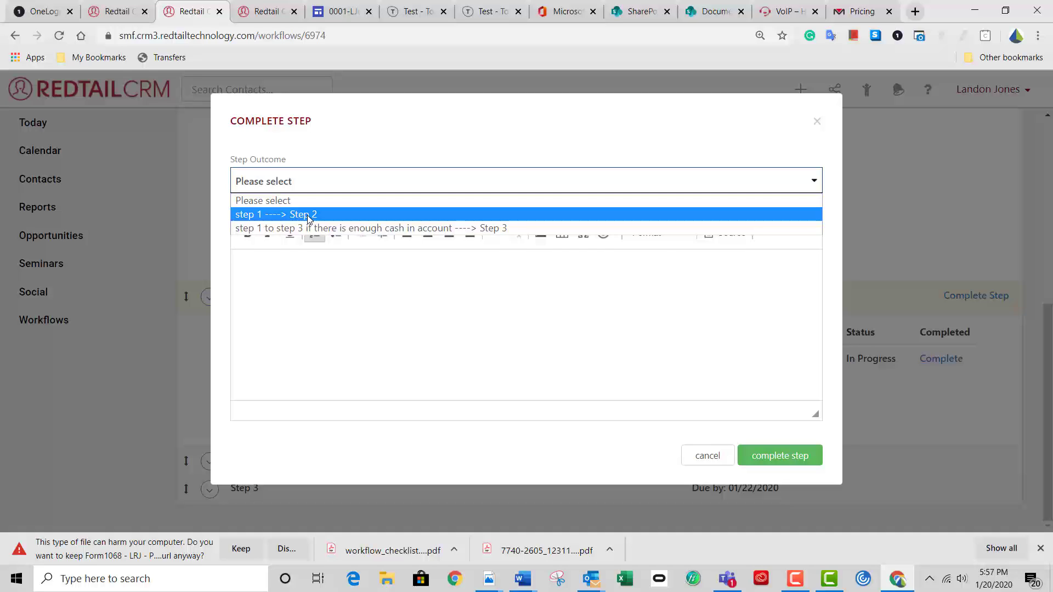
{"action": "left_click", "coordinate": [308, 214]}
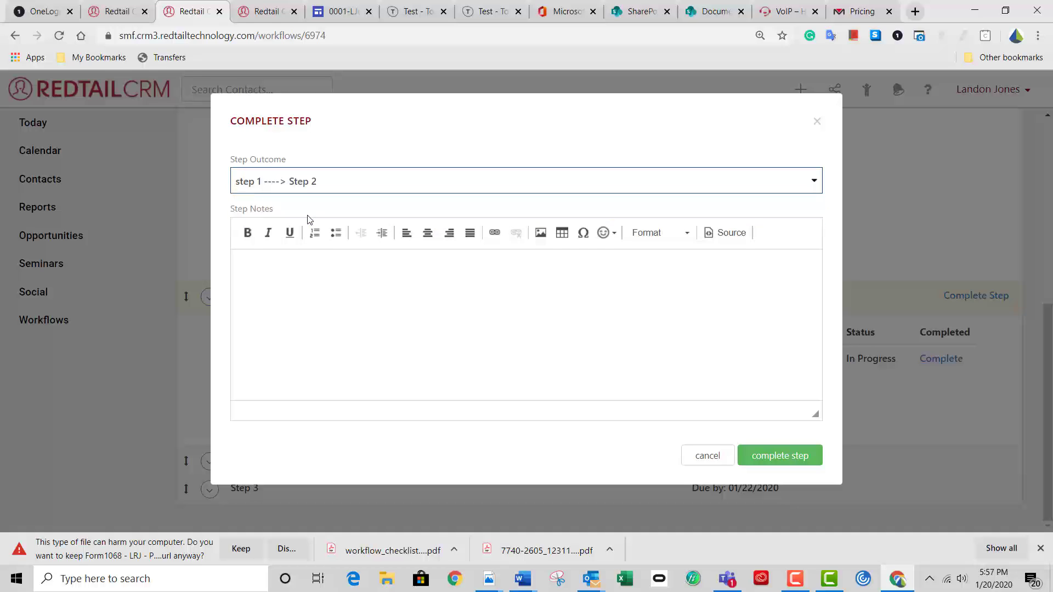
{"action": "left_click", "coordinate": [308, 273]}
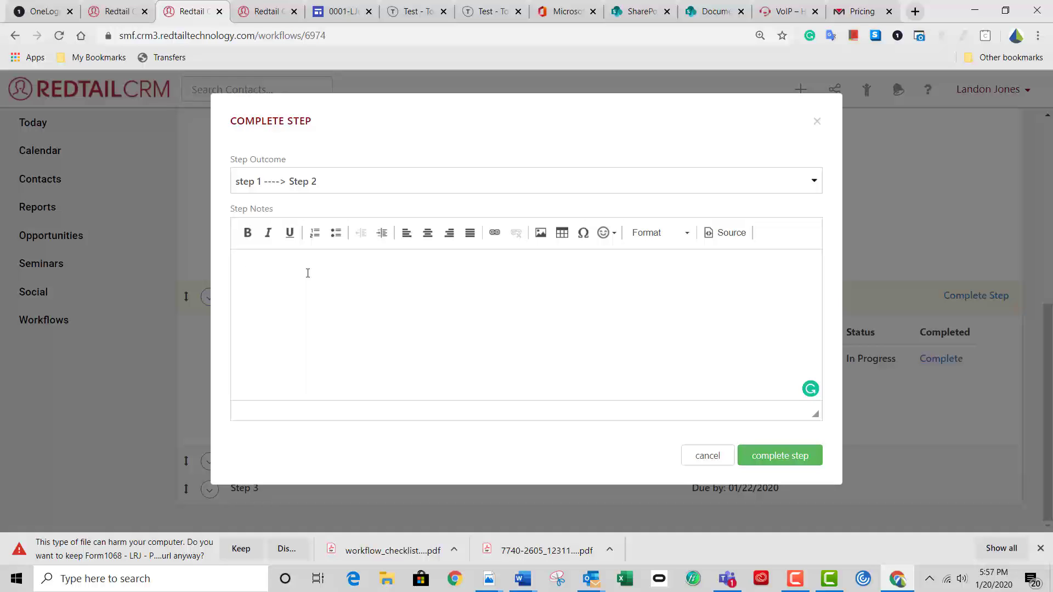
{"action": "type", "text": "going to take from the Schwab IRA acct"}
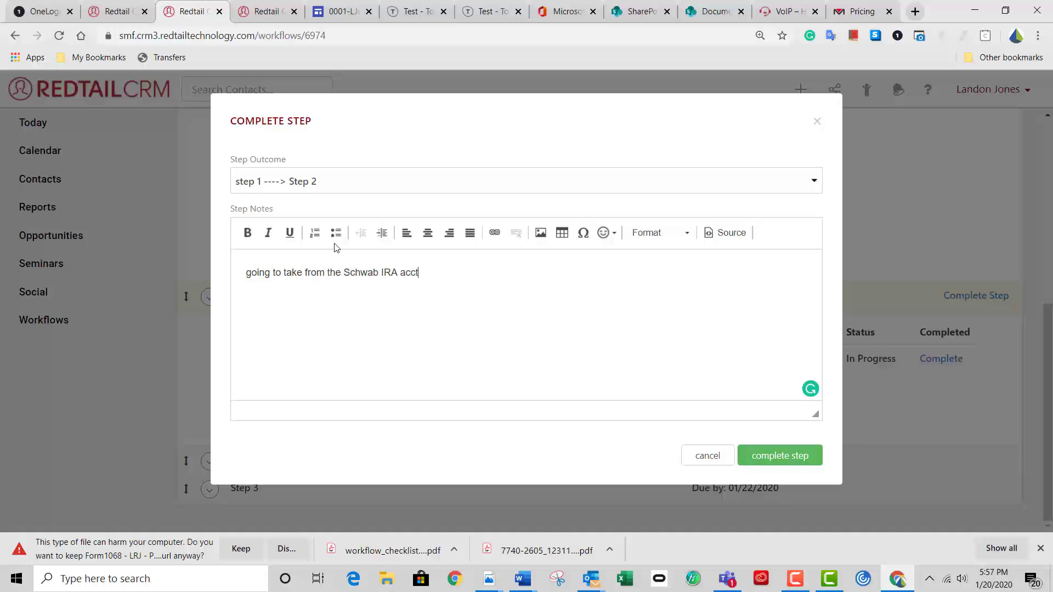
{"action": "type", "text": " since RMD needed anyways"}
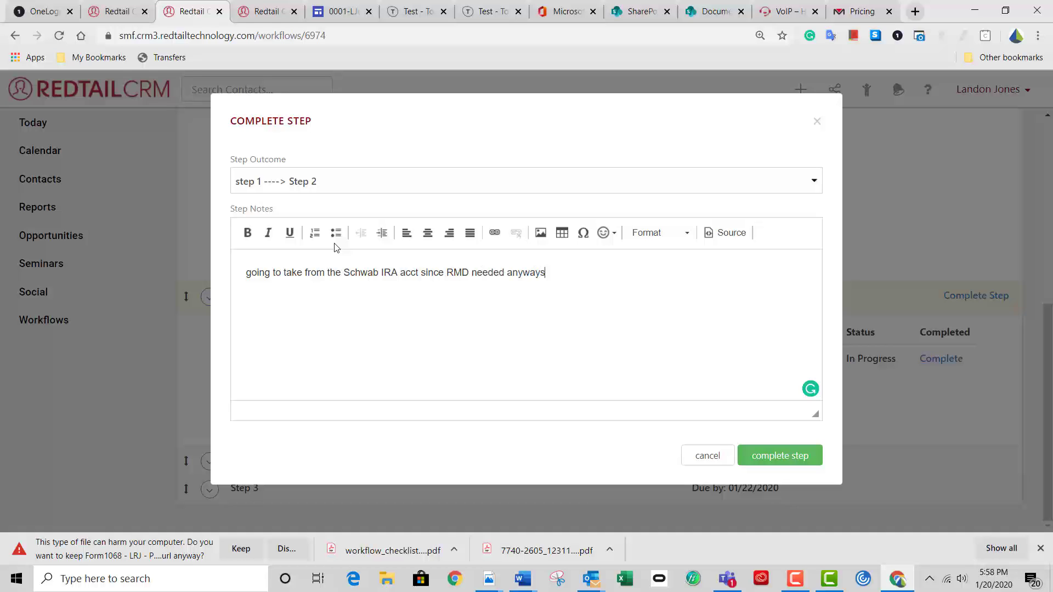
{"action": "left_click", "coordinate": [779, 456]}
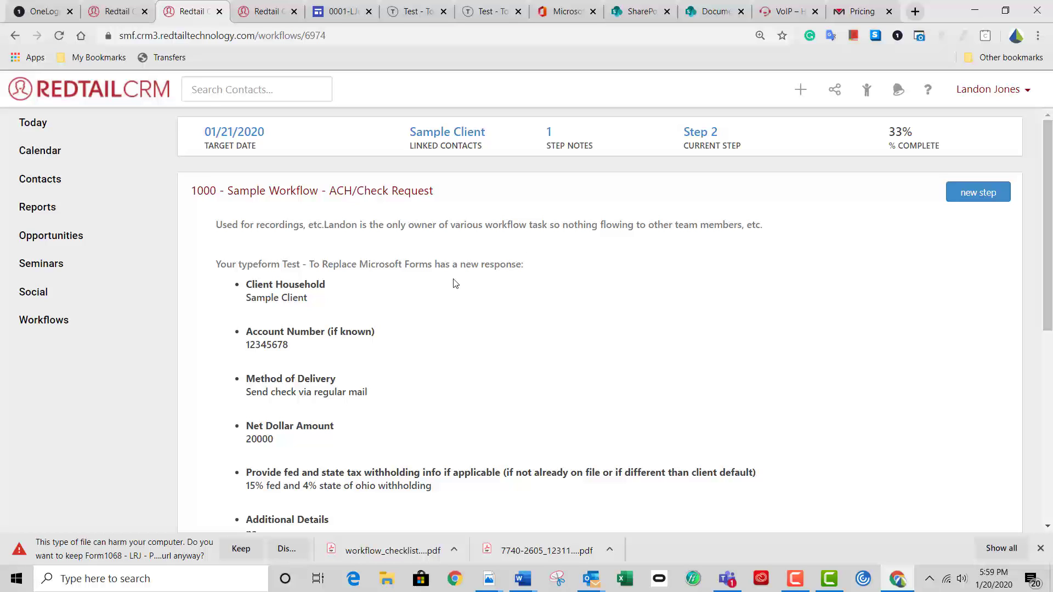
- Load the "Redtail - Workflow Tasks Screen" bookmark and look over the sample ACH/Check Request workflow opened from its Step 2 task
{"action": "scroll", "coordinate": [454, 279], "scroll_direction": "down", "scroll_amount": 1}
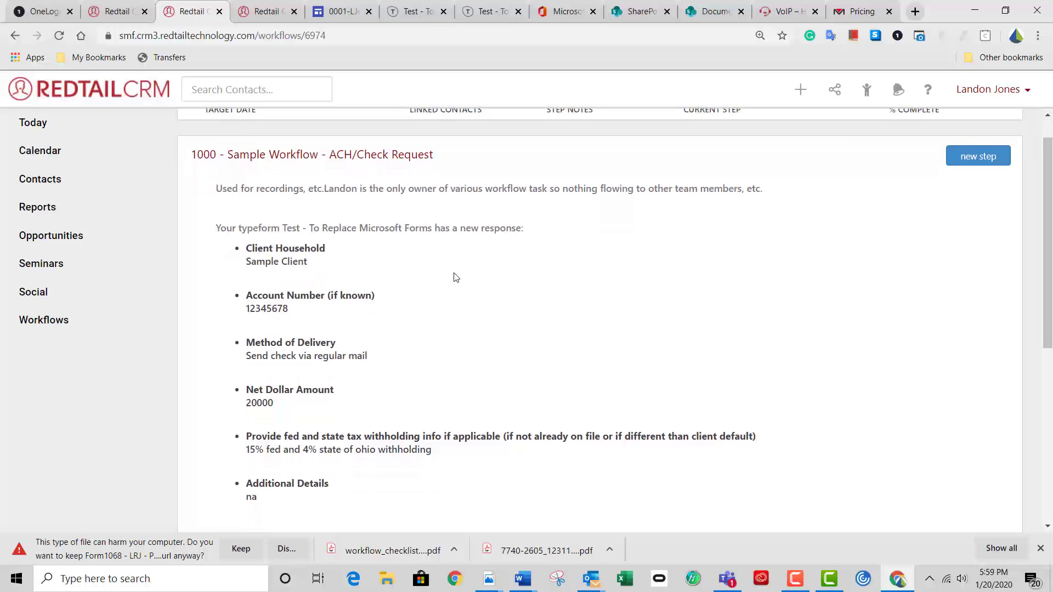
{"action": "scroll", "coordinate": [454, 278], "scroll_direction": "up", "scroll_amount": 1}
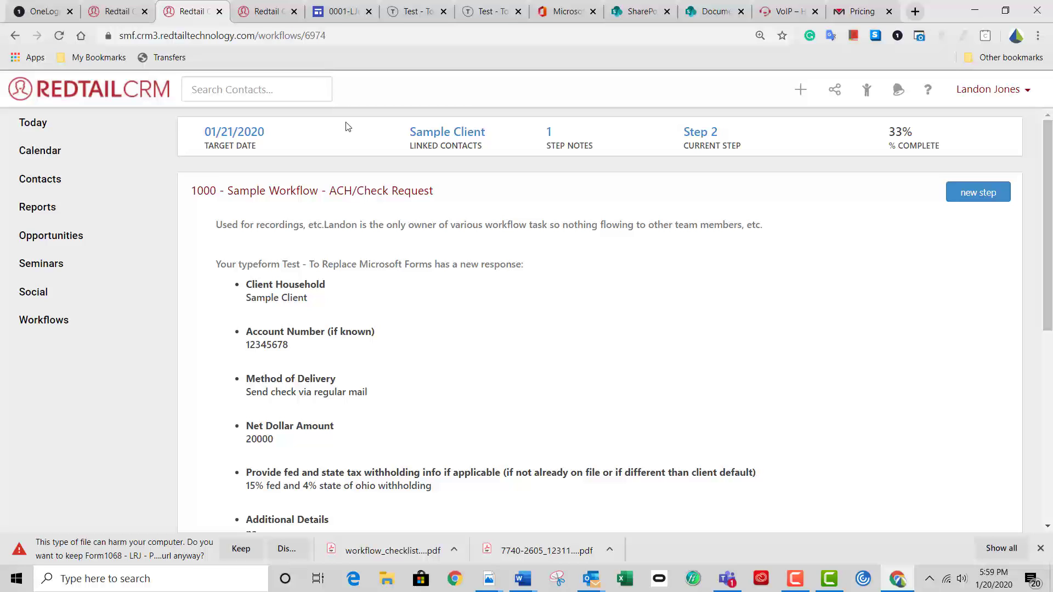
{"action": "left_click", "coordinate": [123, 11]}
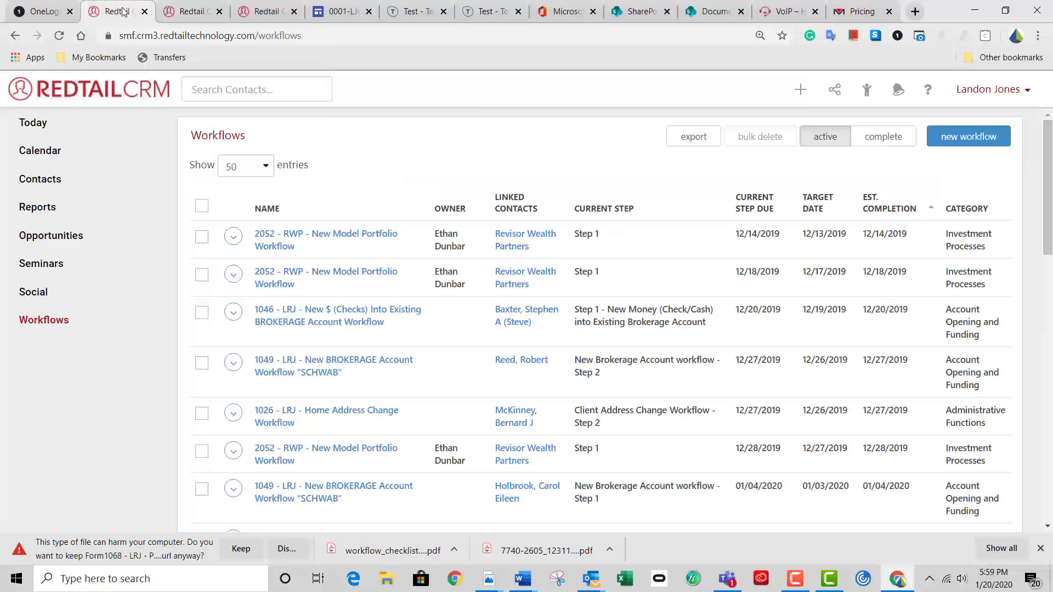
{"action": "left_click", "coordinate": [99, 58]}
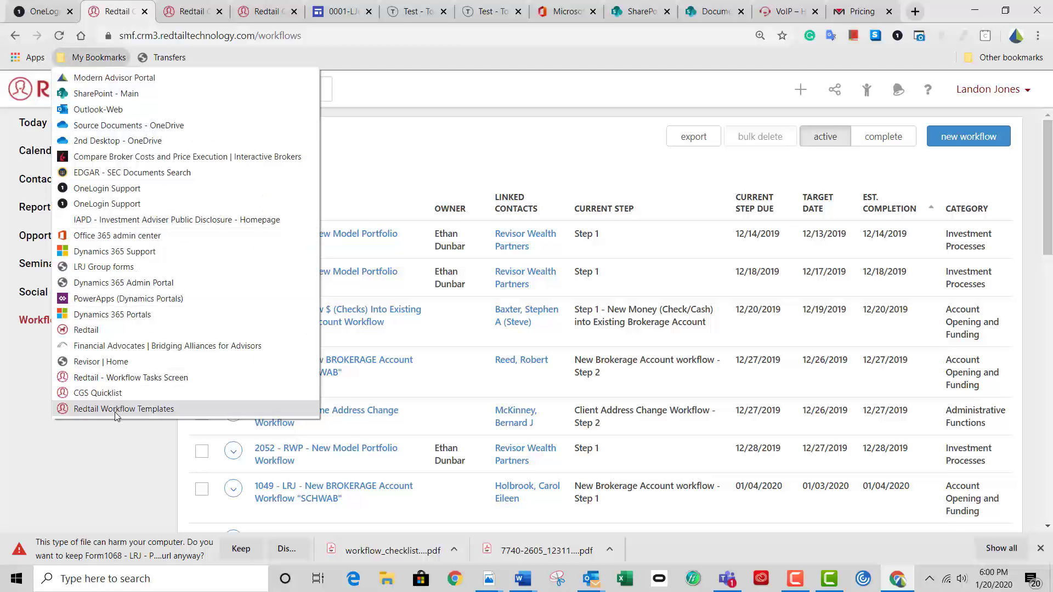
{"action": "left_click", "coordinate": [131, 378]}
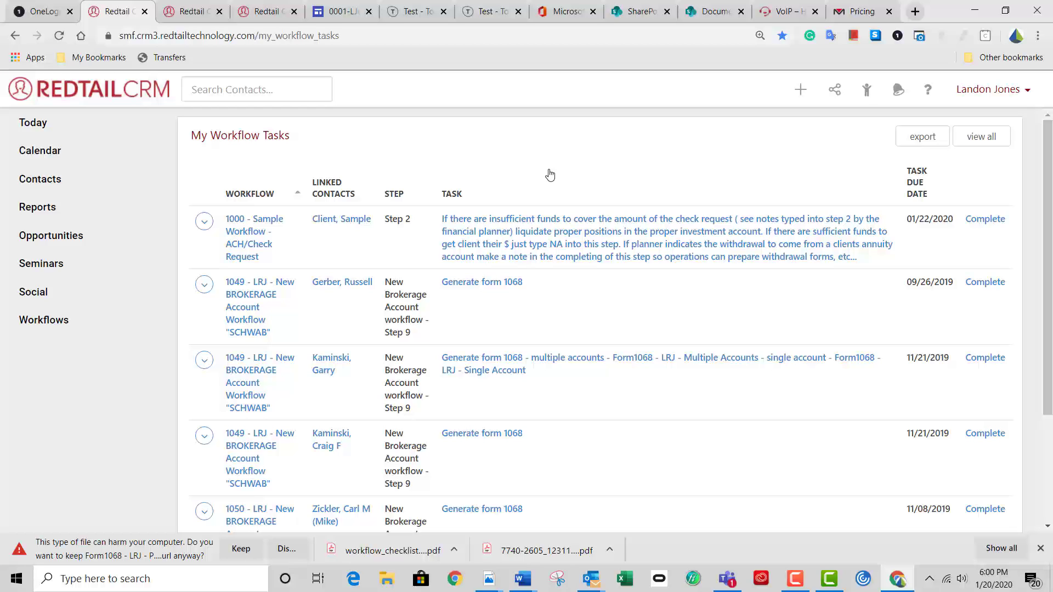
{"action": "left_click", "coordinate": [540, 234]}
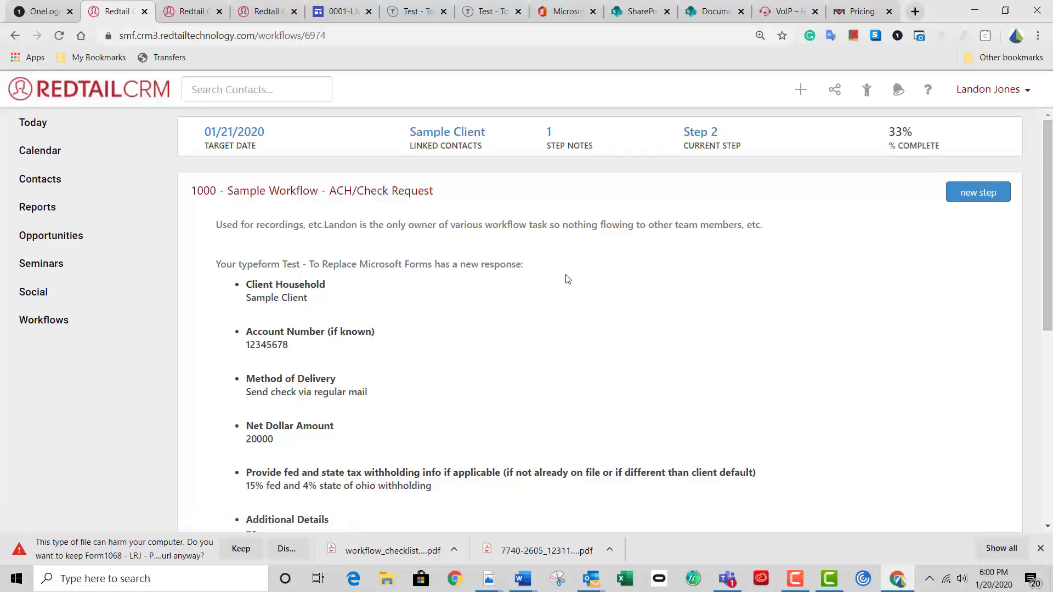
{"action": "scroll", "coordinate": [579, 349], "scroll_direction": "down", "scroll_amount": 7}
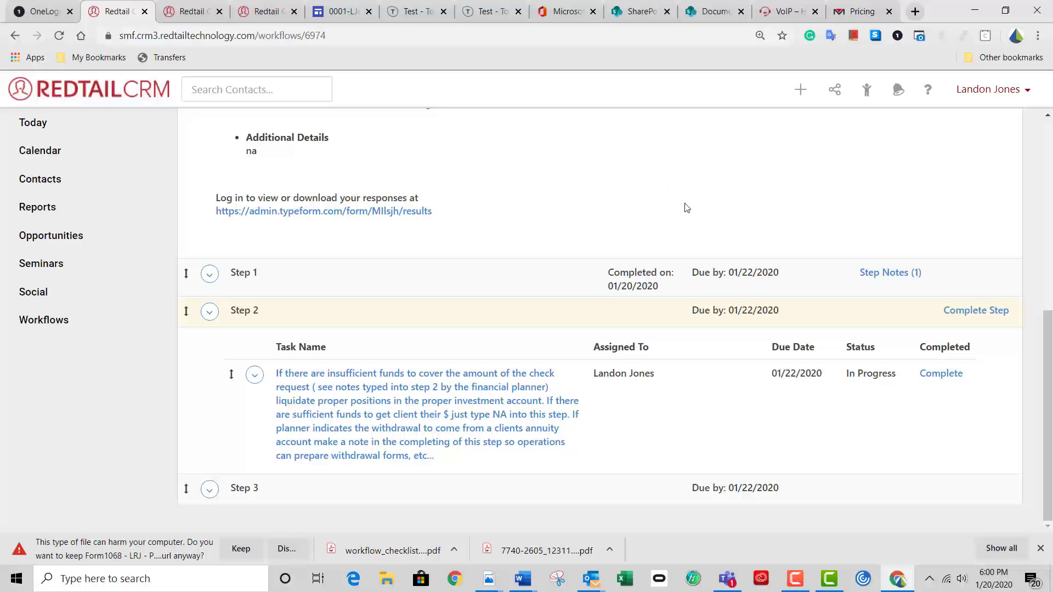
{"action": "scroll", "coordinate": [687, 208], "scroll_direction": "up", "scroll_amount": 7}
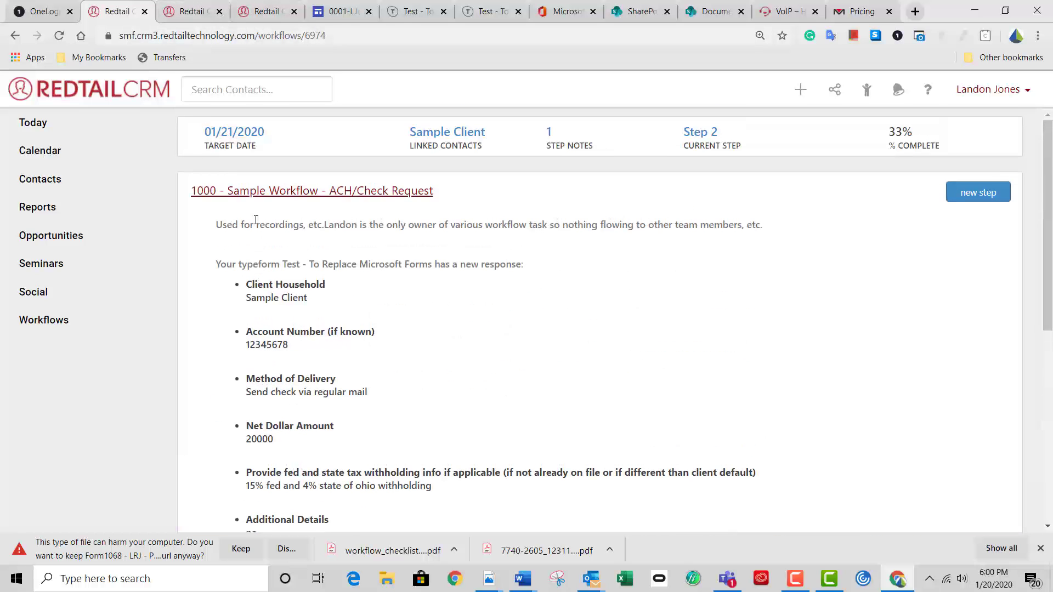
- Return to My Workflow Tasks, reopen the sample ACH/Check Request workflow from its Step 2 task and examine the request details and step list
{"action": "left_click", "coordinate": [15, 35]}
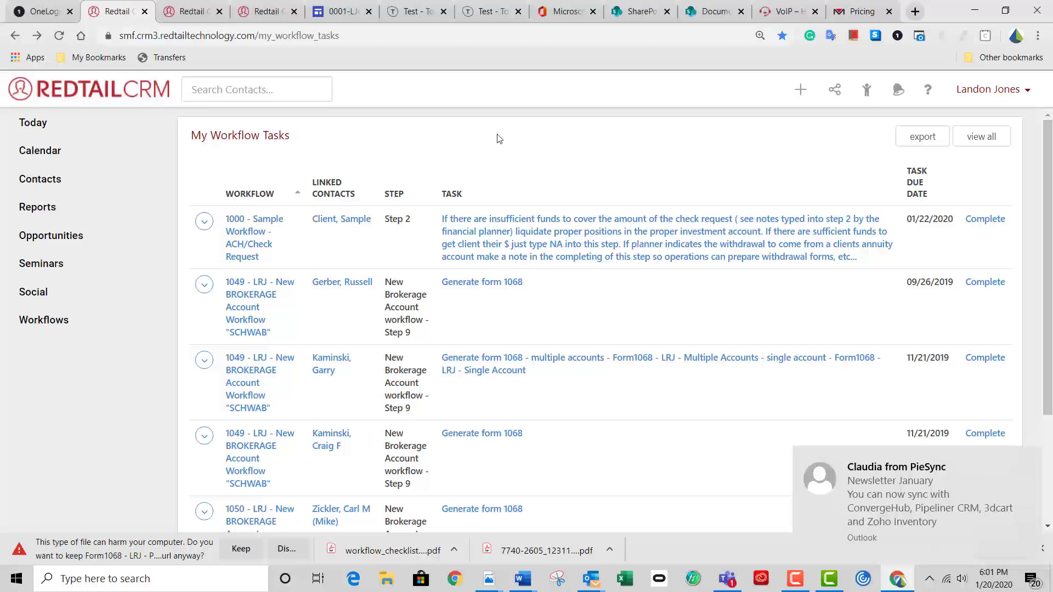
{"action": "left_click", "coordinate": [564, 239]}
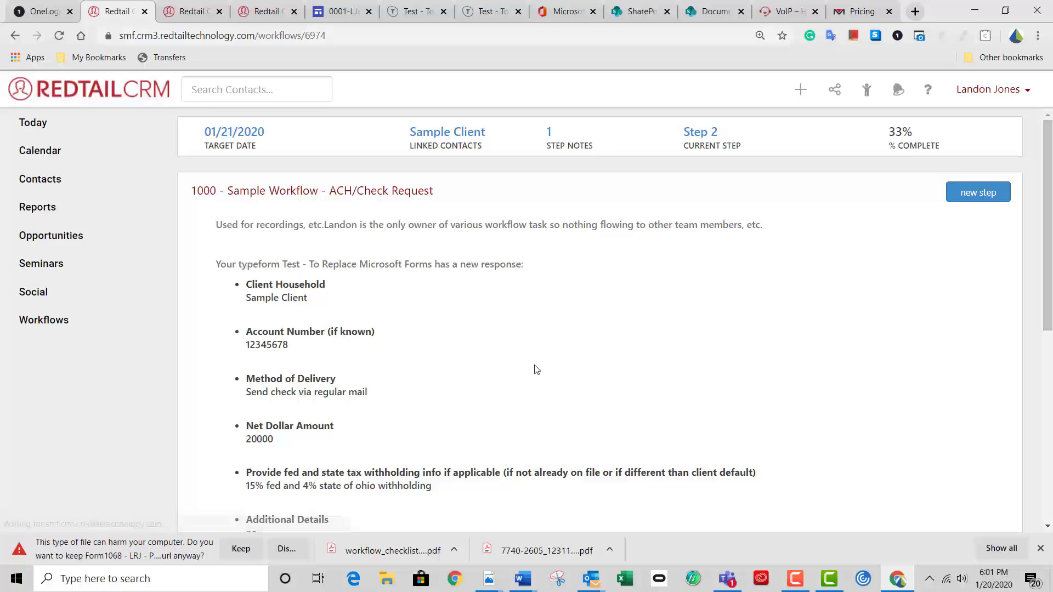
{"action": "scroll", "coordinate": [551, 388], "scroll_direction": "down", "scroll_amount": 1}
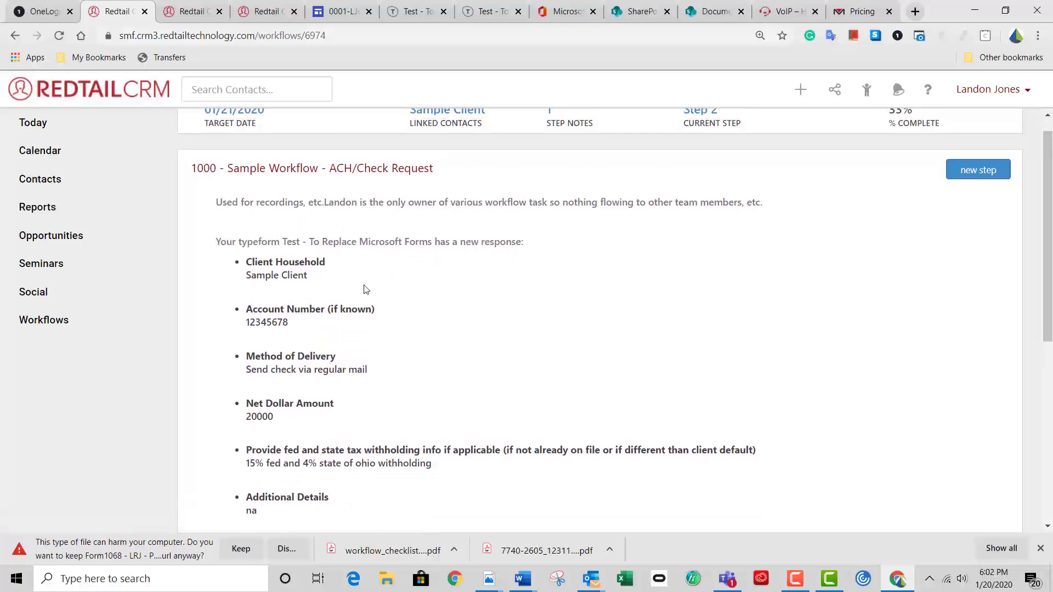
{"action": "scroll", "coordinate": [392, 317], "scroll_direction": "down", "scroll_amount": 1}
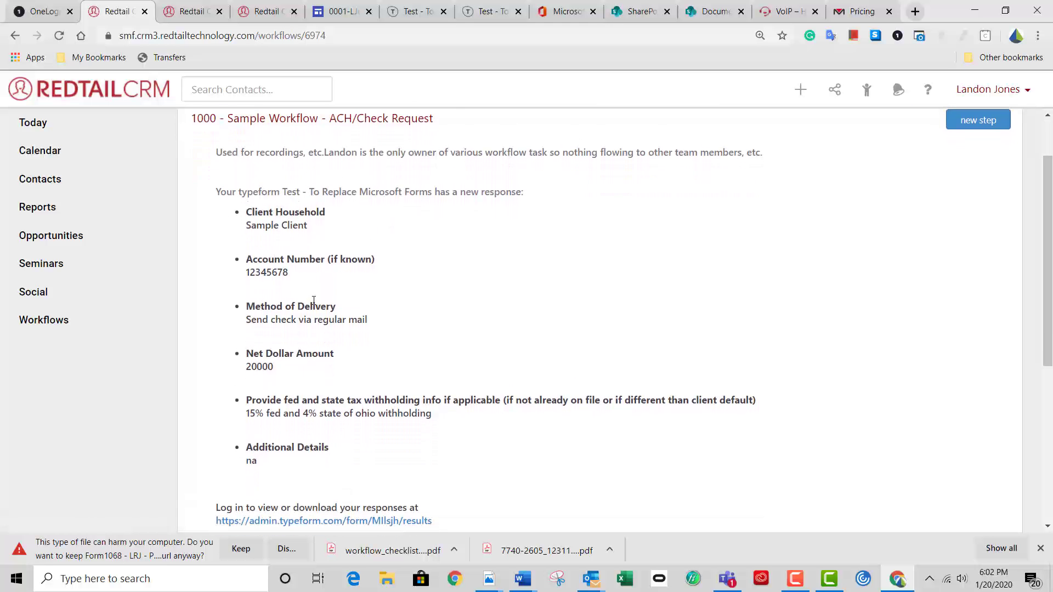
{"action": "scroll", "coordinate": [314, 301], "scroll_direction": "down", "scroll_amount": 1}
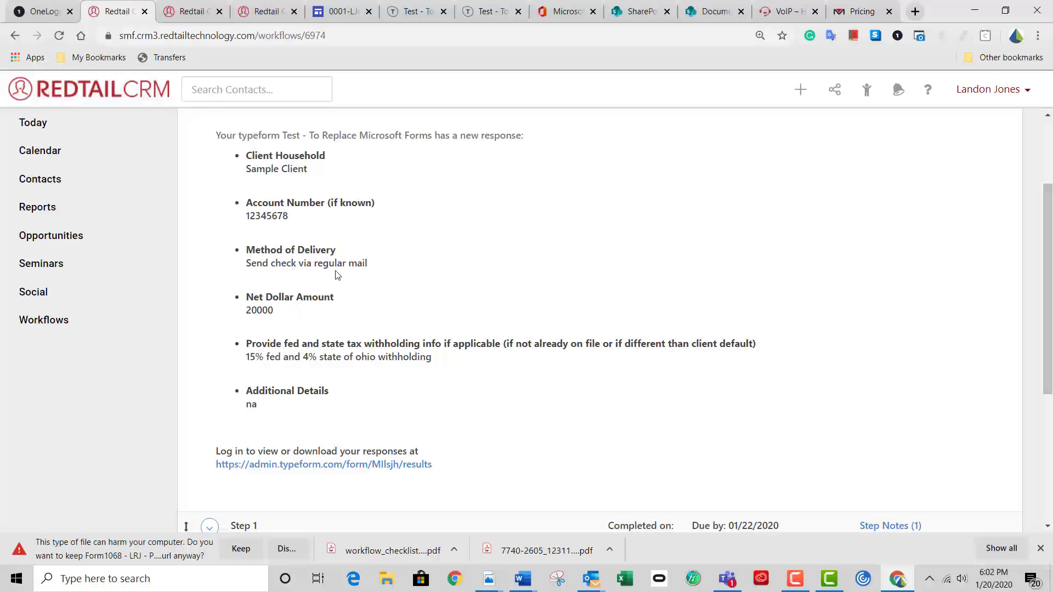
{"action": "scroll", "coordinate": [348, 273], "scroll_direction": "down", "scroll_amount": 1}
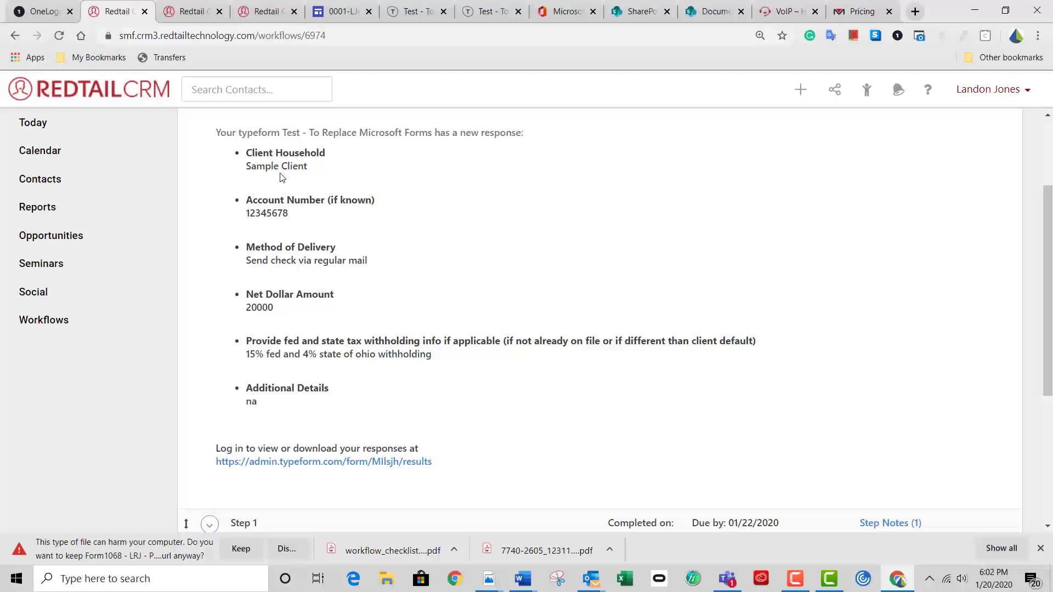
{"action": "scroll", "coordinate": [306, 230], "scroll_direction": "down", "scroll_amount": 1}
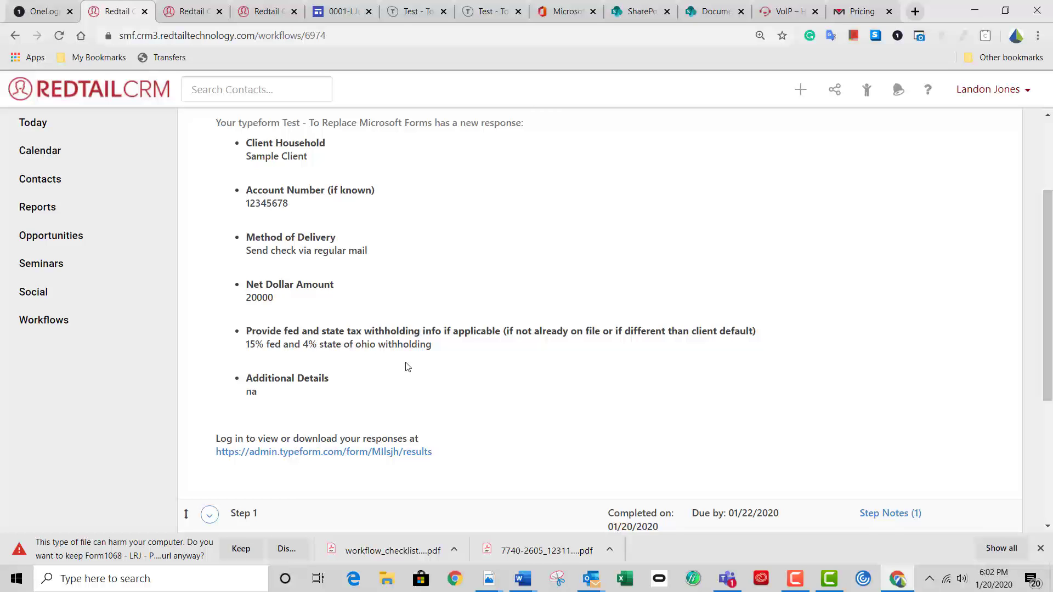
{"action": "scroll", "coordinate": [405, 367], "scroll_direction": "down", "scroll_amount": 2}
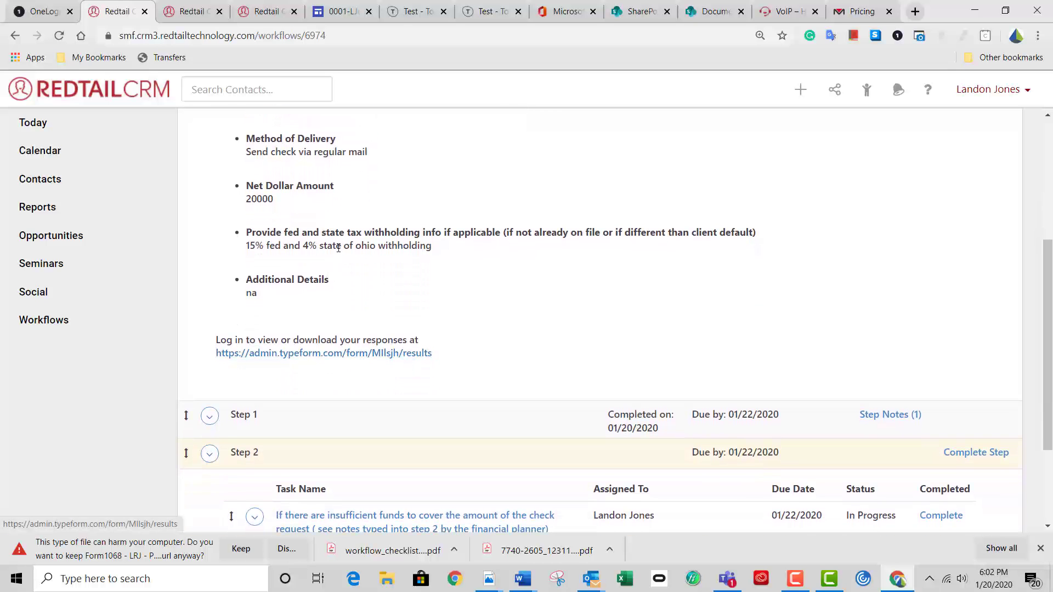
{"action": "scroll", "coordinate": [404, 313], "scroll_direction": "down", "scroll_amount": 3}
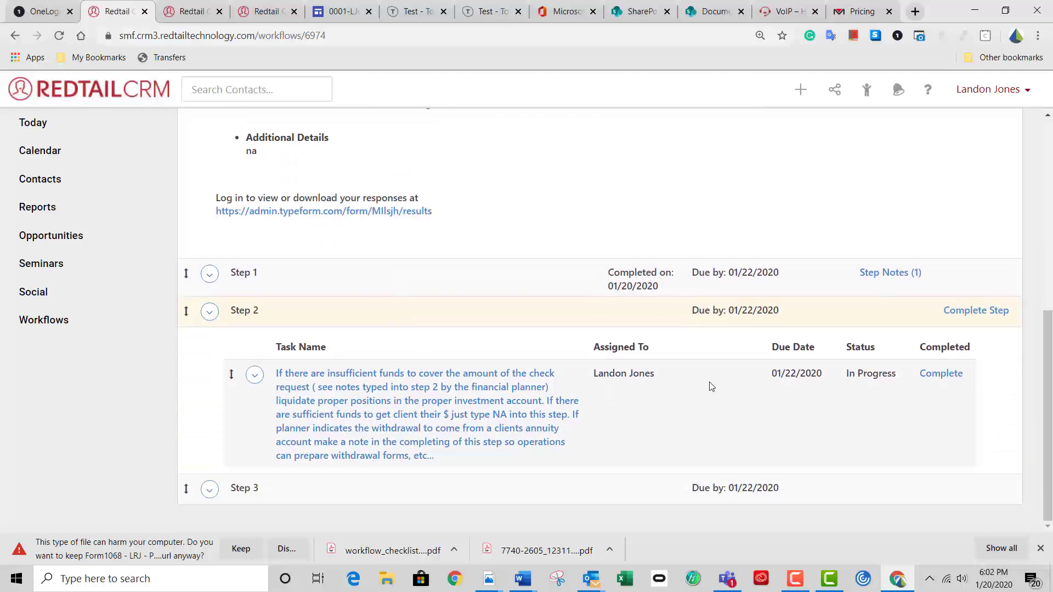
- Read the full description of the Step 2 task, then close the task without updating it
{"action": "left_click", "coordinate": [456, 393]}
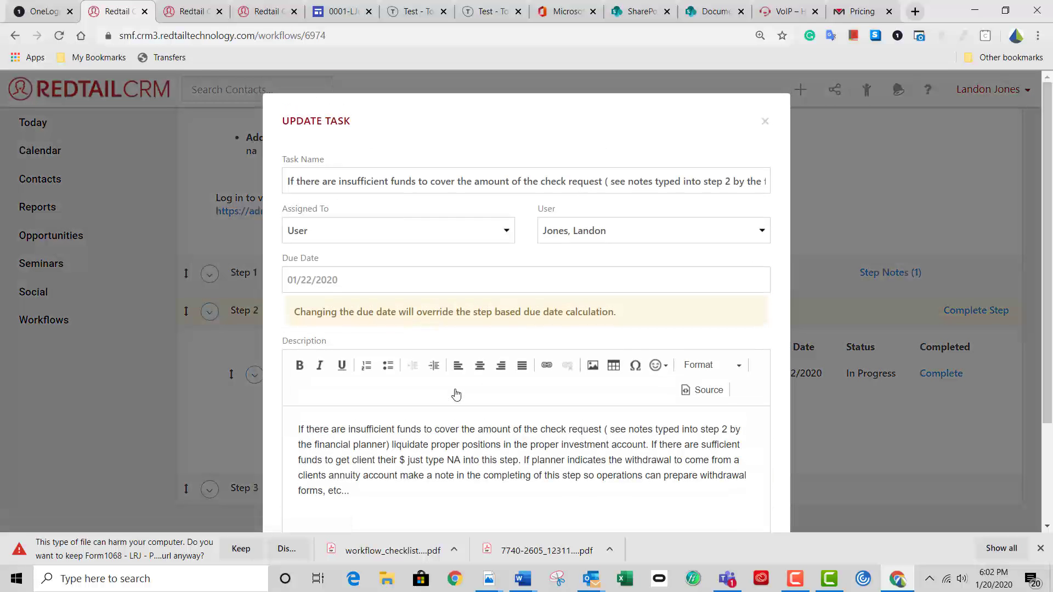
{"action": "scroll", "coordinate": [497, 449], "scroll_direction": "down", "scroll_amount": 2}
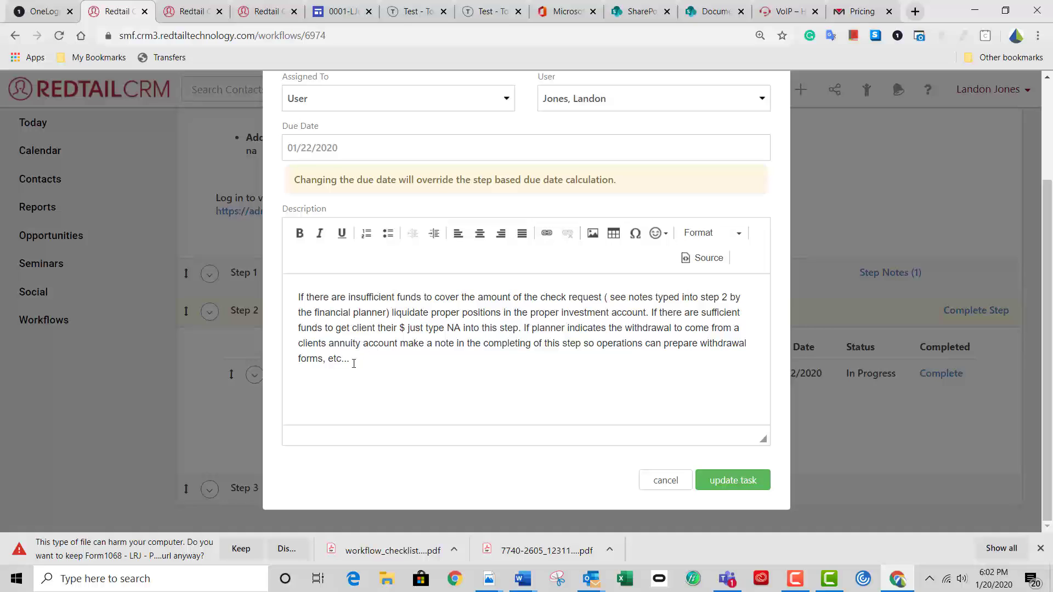
{"action": "left_click", "coordinate": [670, 486]}
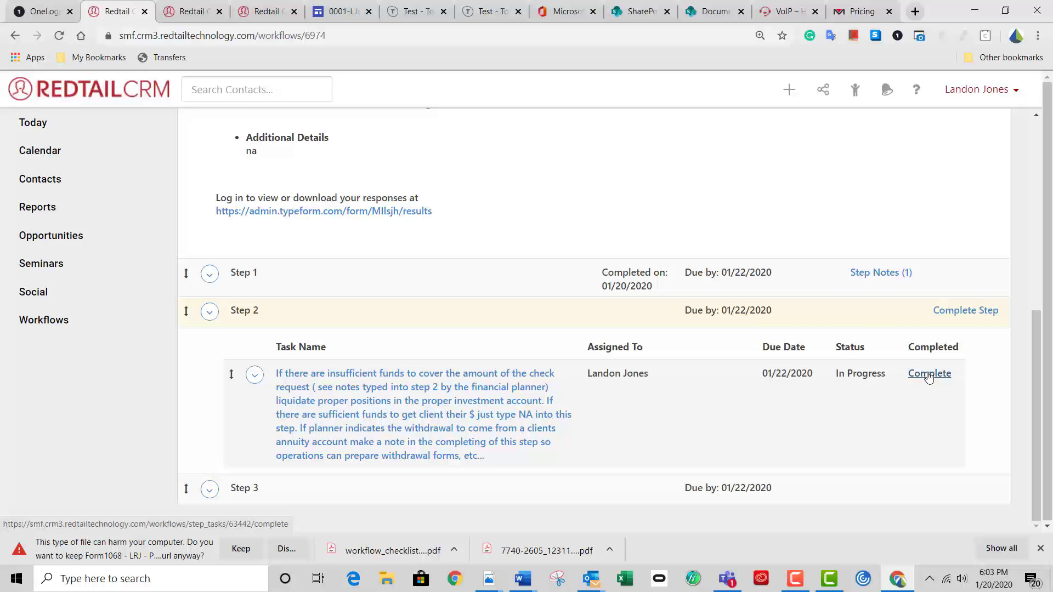
- Start completing the Step 2 task and set its outcome to "step 2 ----> Step 3"
{"action": "left_click", "coordinate": [928, 375]}
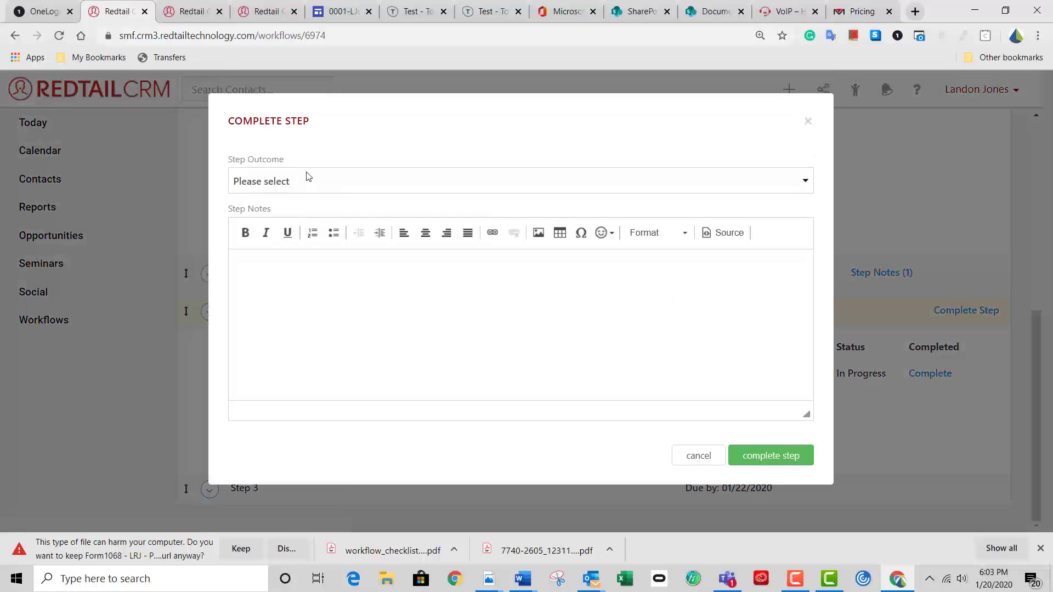
{"action": "left_click", "coordinate": [307, 178]}
{"action": "left_click", "coordinate": [304, 215]}
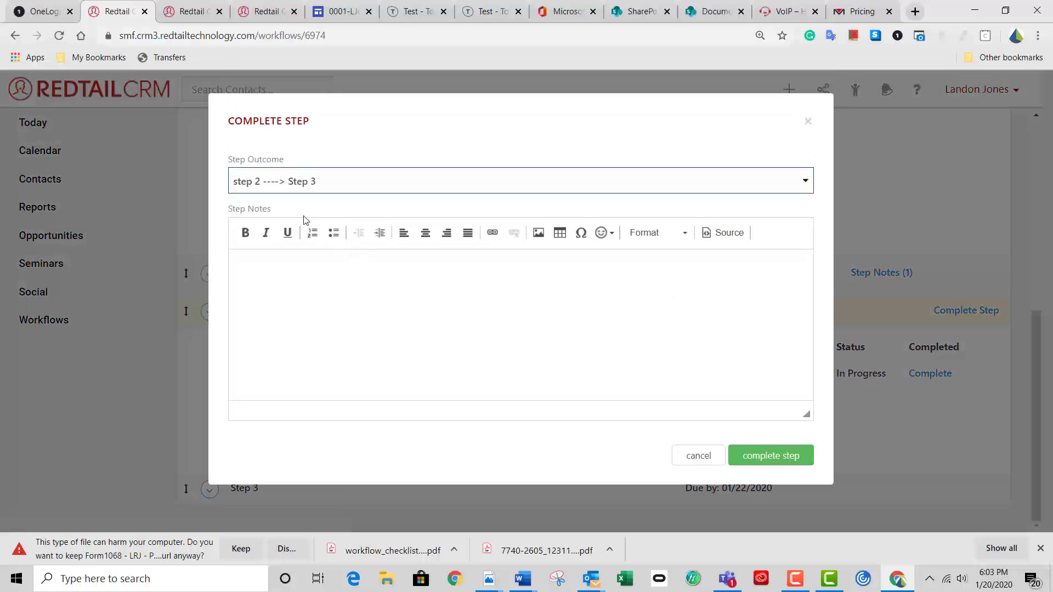
- Enter step notes "completed. Hey [colleague's name], don't be alarmed by the amount of cash available. we are getting ready to bill, etc." and complete Step 2
{"action": "left_click", "coordinate": [292, 265]}
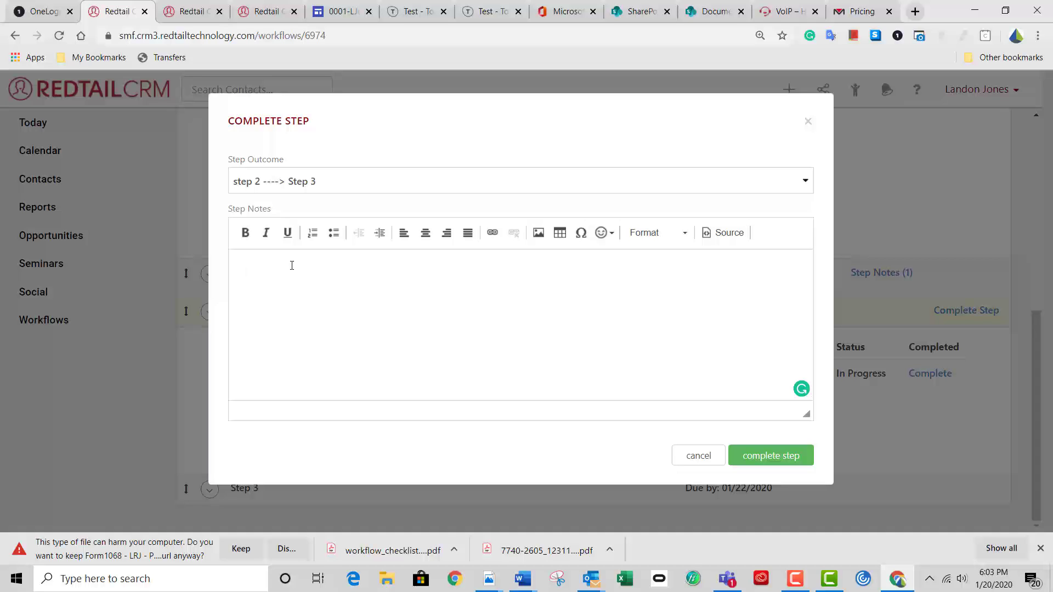
{"action": "type", "text": "complete"}
{"action": "type", "text": "Hey HJal"}
{"action": "key", "text": "BackSpace"}
{"action": "key", "text": "BackSpace"}
{"action": "key", "text": "BackSpace"}
{"action": "key", "text": "BackSpace"}
{"action": "type", "text": "Joe, don't b"}
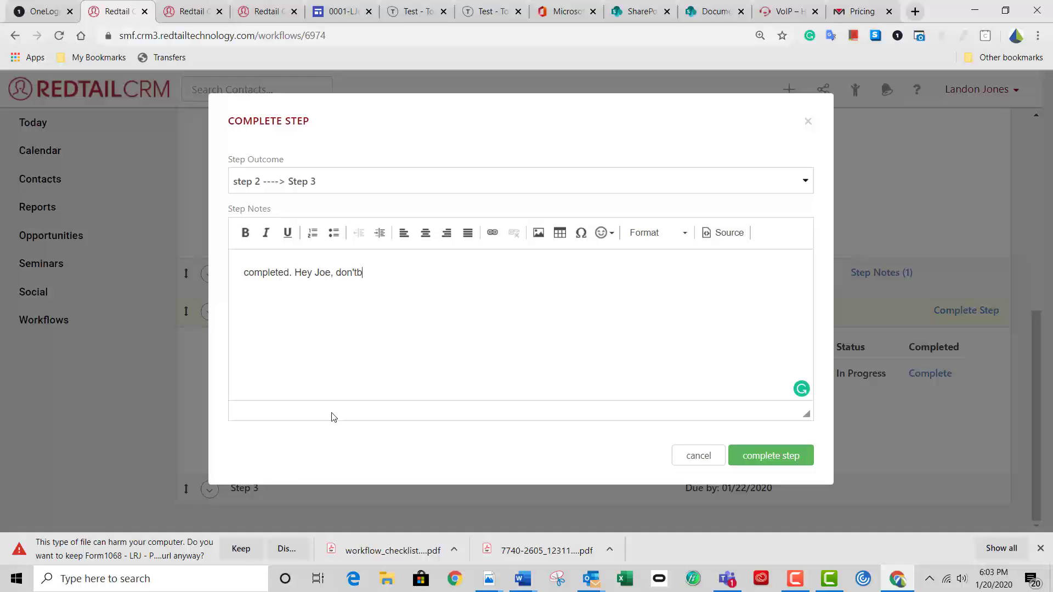
{"action": "type", "text": "e alarmed by the amount of "}
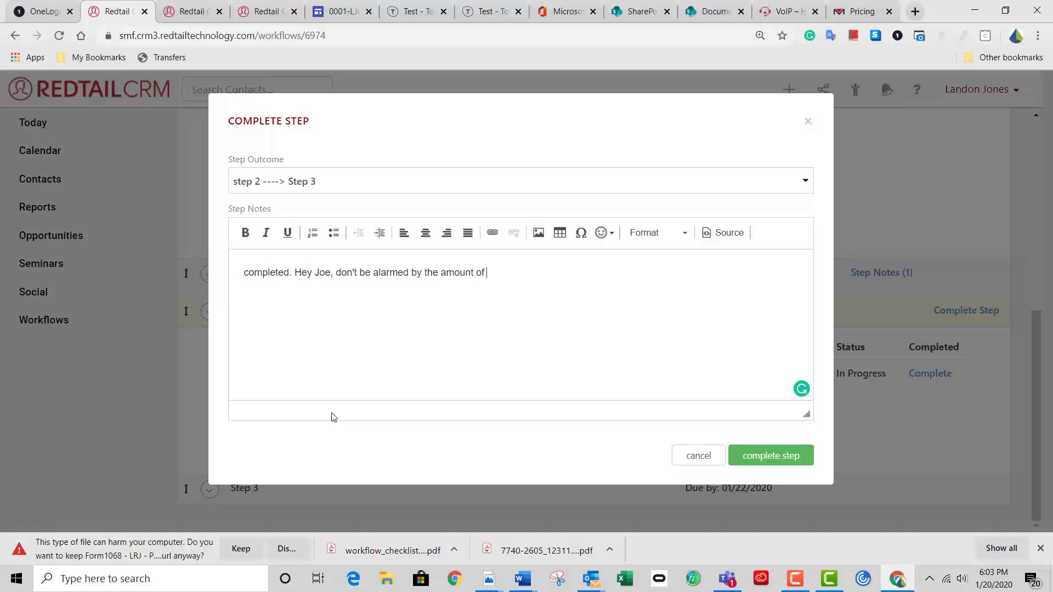
{"action": "type", "text": "cash available. we are g"}
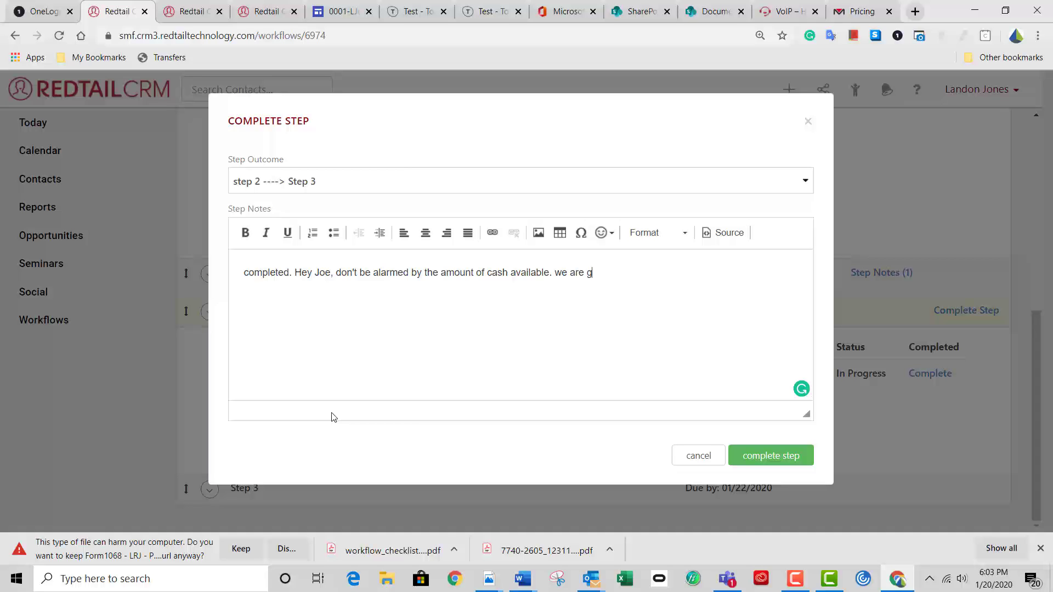
{"action": "type", "text": "etting ready to bill, etc."}
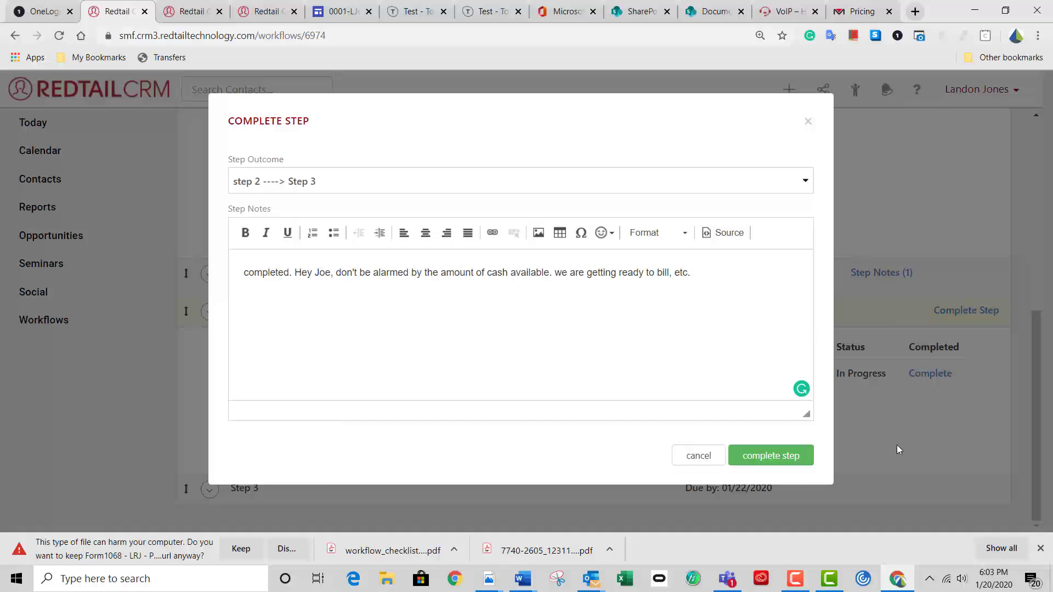
{"action": "left_click", "coordinate": [777, 463]}
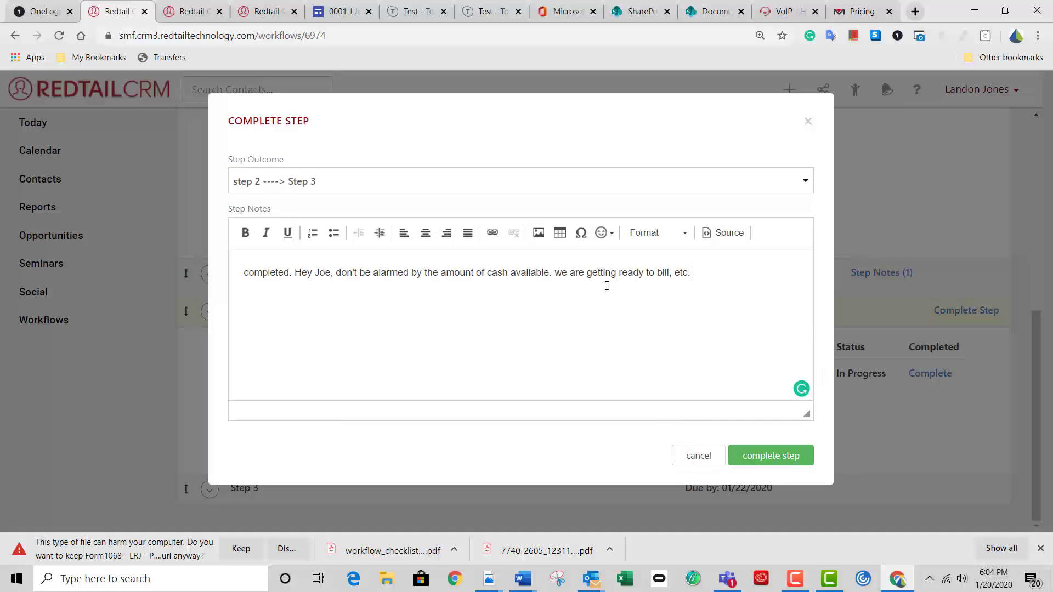
{"action": "left_click", "coordinate": [781, 457]}
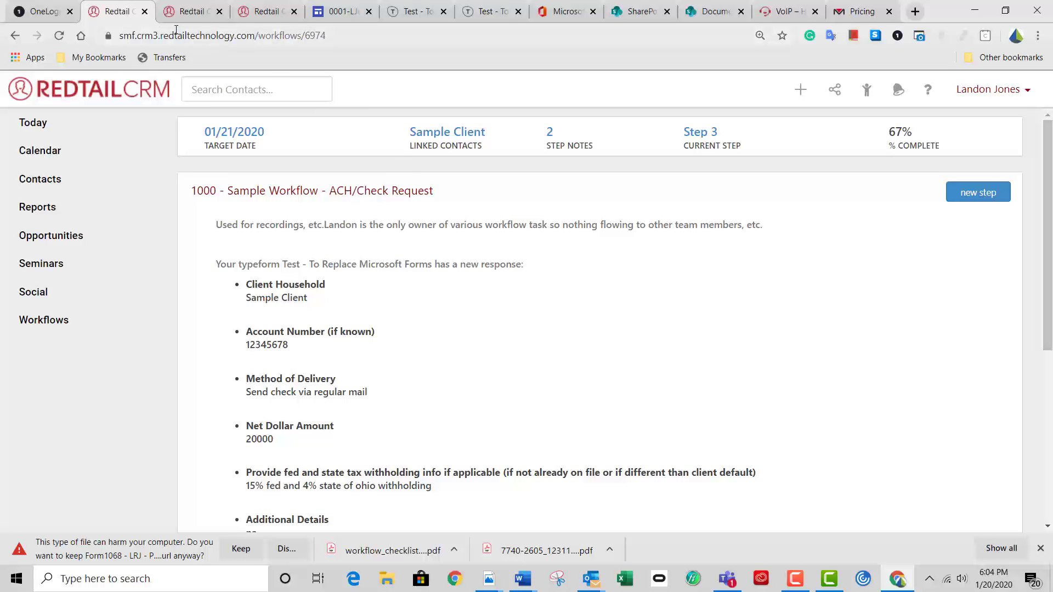
- Load the "Redtail - Workflow Tasks Screen" bookmark and open the sample ACH/Check Request workflow from its Step 3 task
{"action": "left_click", "coordinate": [84, 60]}
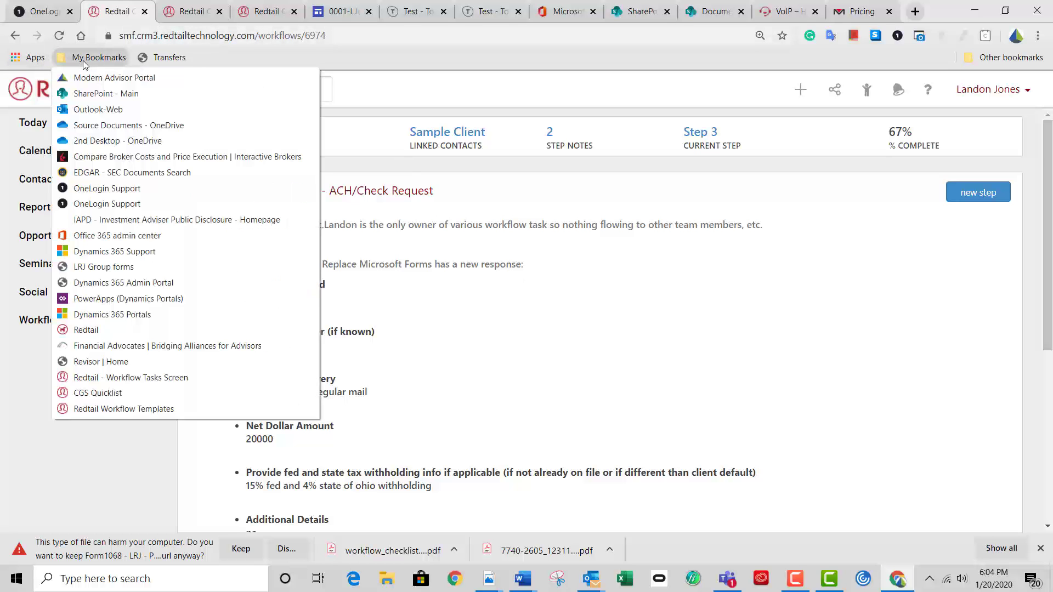
{"action": "left_click", "coordinate": [146, 377]}
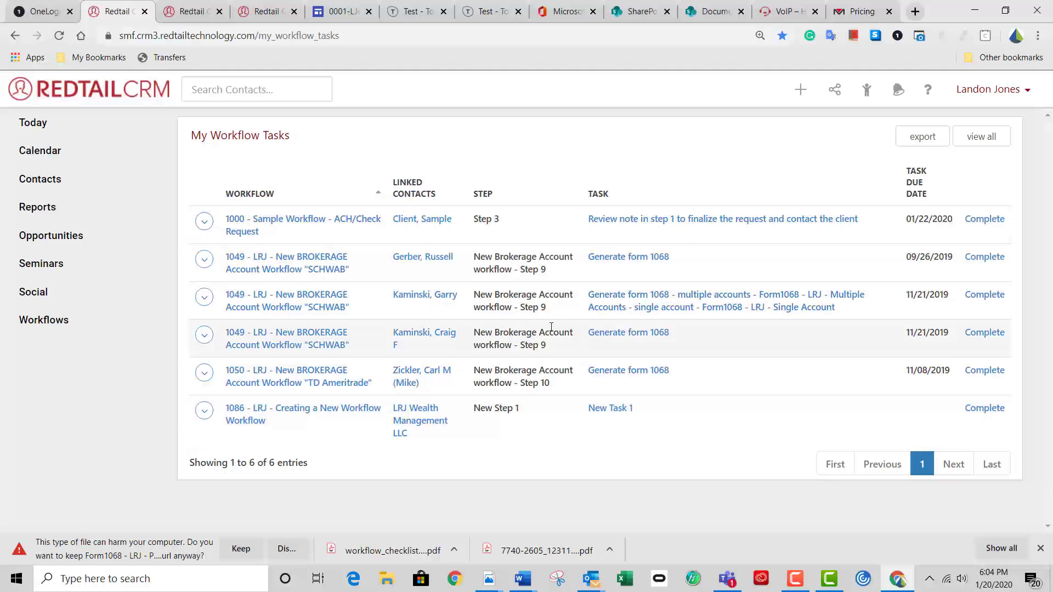
{"action": "mouse_move", "coordinate": [638, 221]}
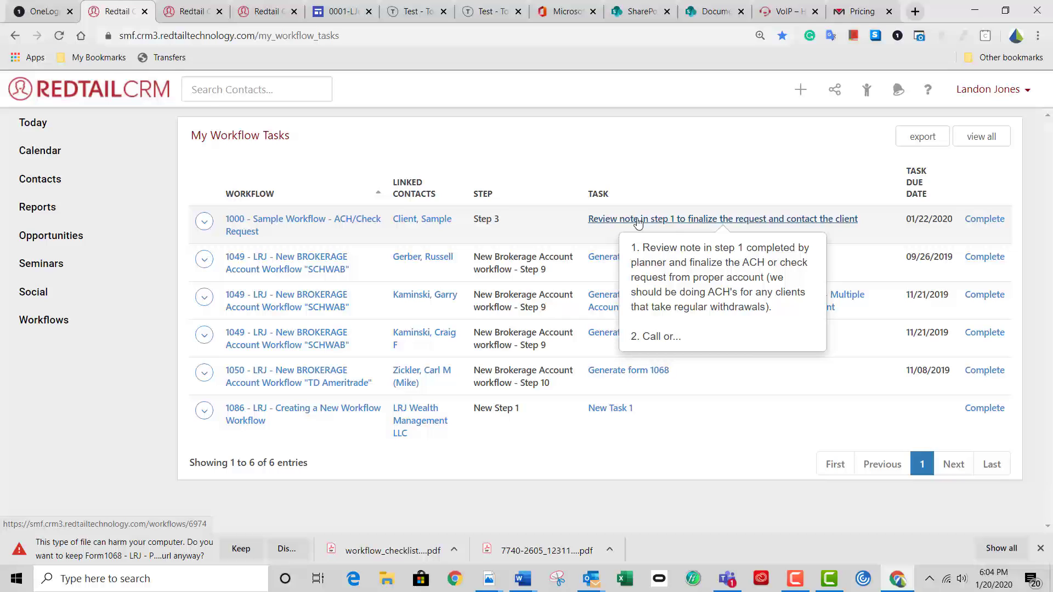
{"action": "left_click", "coordinate": [638, 221]}
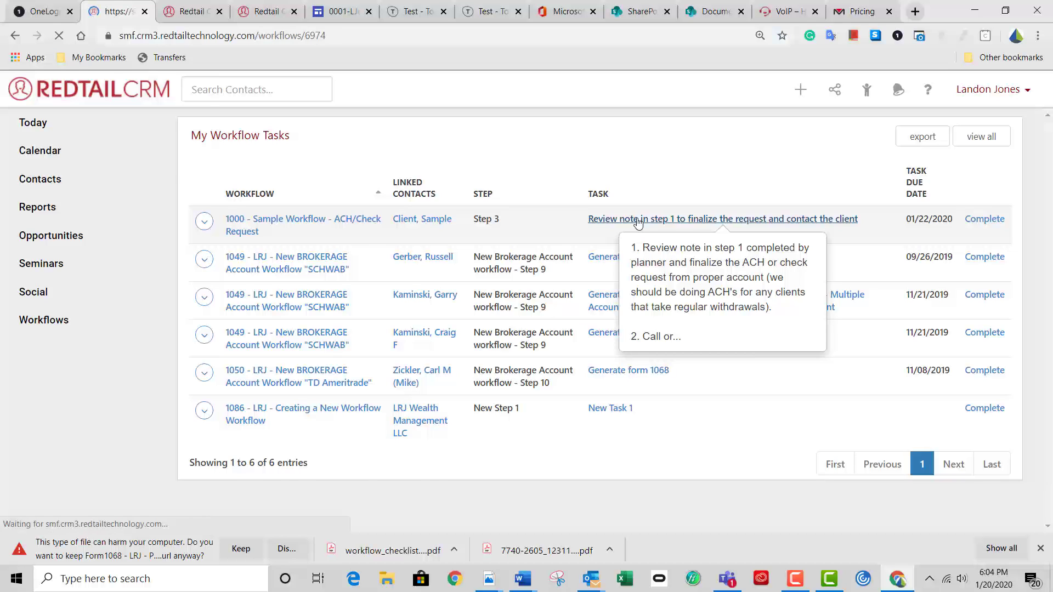
{"action": "scroll", "coordinate": [588, 473], "scroll_direction": "down", "scroll_amount": 5}
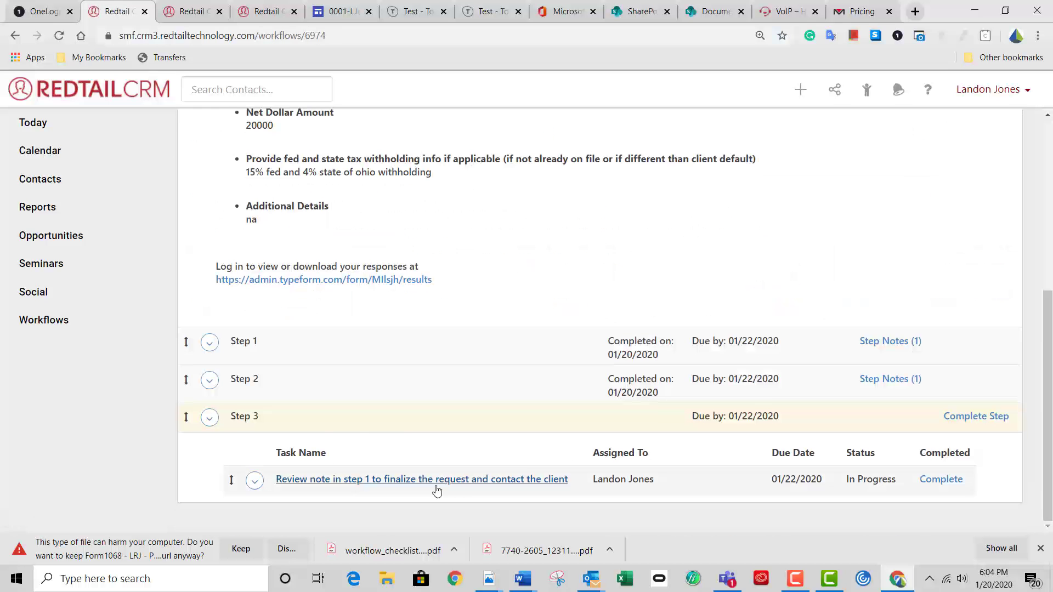
- Read the description of the Step 3 task about finalizing the request and contacting the client, then close the task without updating it
{"action": "mouse_move", "coordinate": [463, 482]}
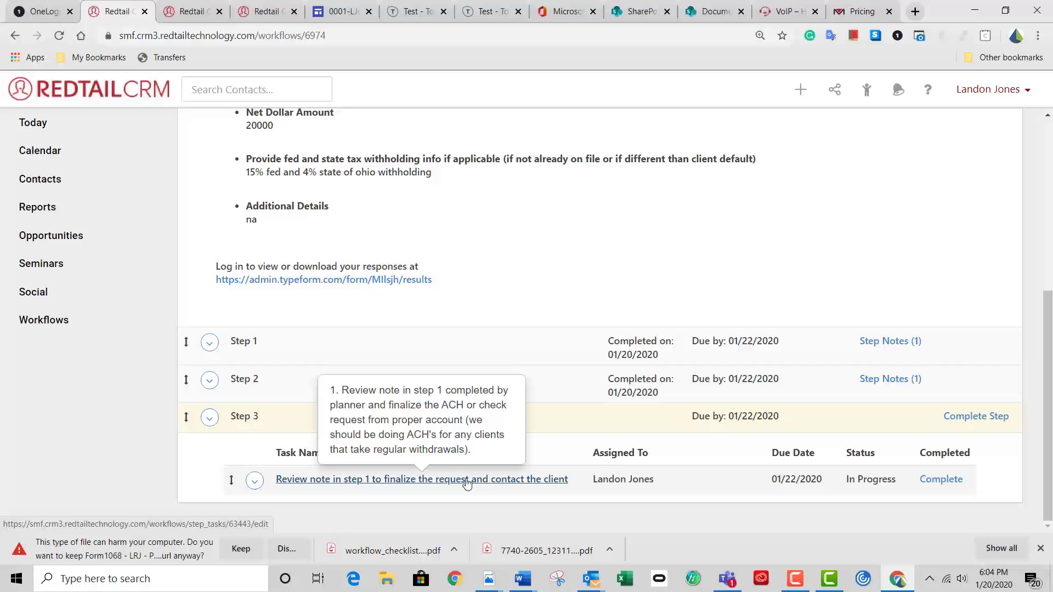
{"action": "left_click", "coordinate": [467, 480]}
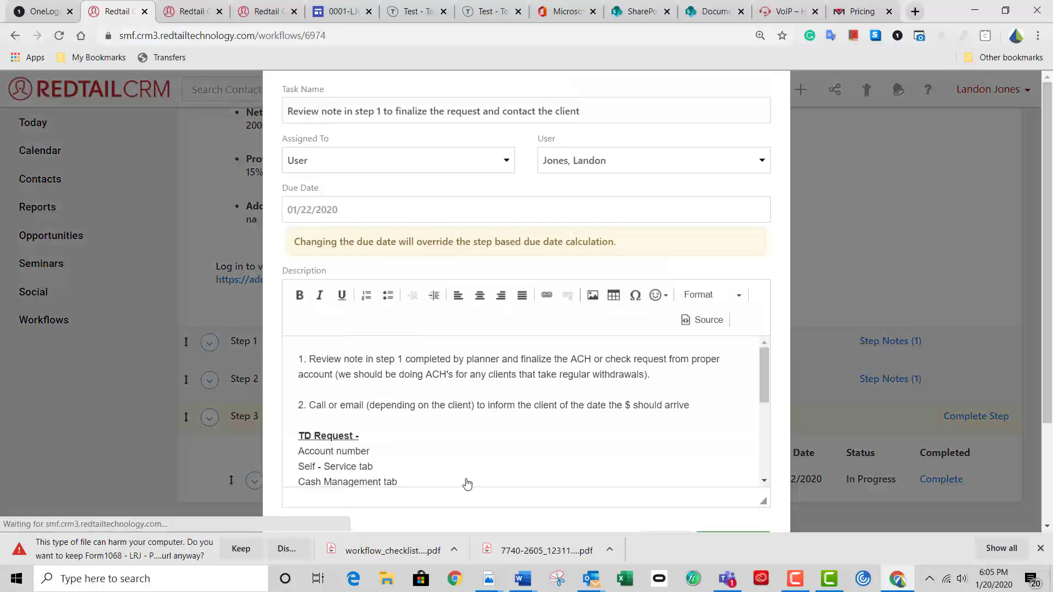
{"action": "scroll", "coordinate": [516, 443], "scroll_direction": "down", "scroll_amount": 1}
{"action": "scroll", "coordinate": [516, 443], "scroll_direction": "down", "scroll_amount": 1}
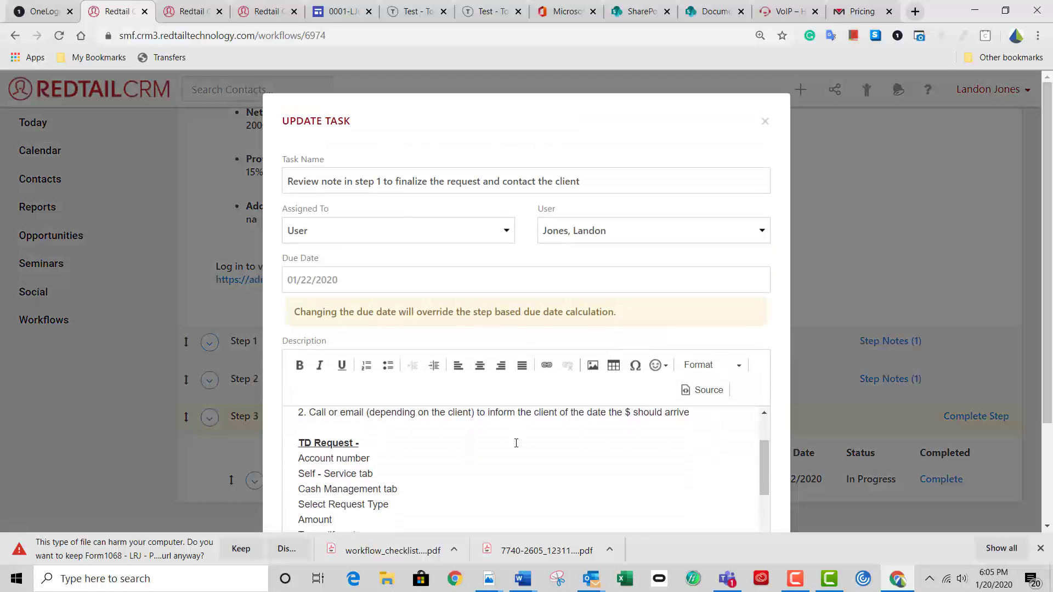
{"action": "scroll", "coordinate": [516, 443], "scroll_direction": "up", "scroll_amount": 2}
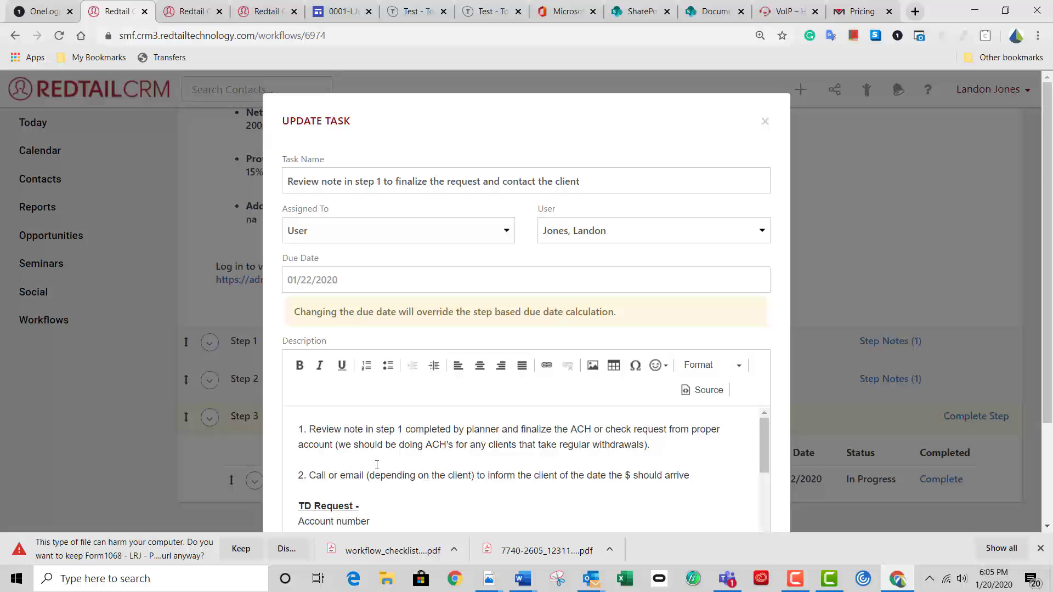
{"action": "left_click", "coordinate": [764, 122]}
- Review the submitted request details in the sample ACH/Check Request workflow, from the client household down to the step list
{"action": "scroll", "coordinate": [647, 219], "scroll_direction": "up", "scroll_amount": 7}
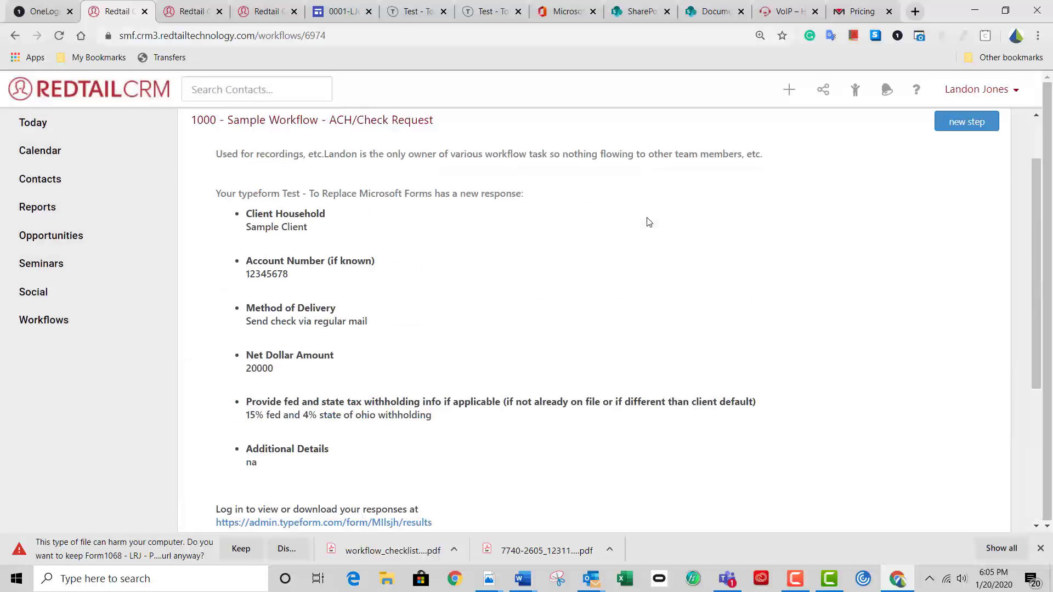
{"action": "scroll", "coordinate": [351, 343], "scroll_direction": "down", "scroll_amount": 1}
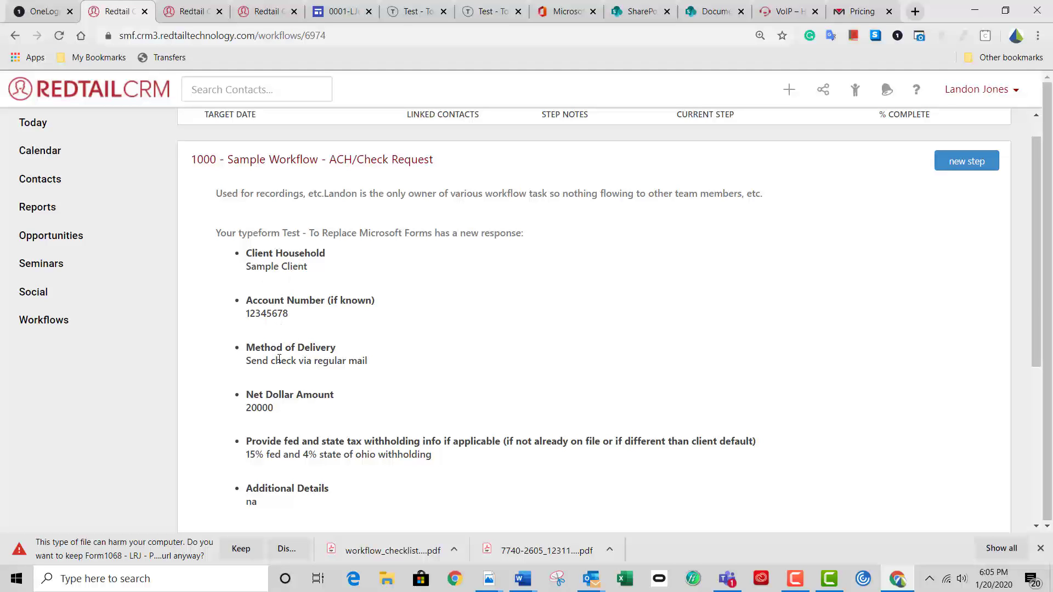
{"action": "scroll", "coordinate": [286, 366], "scroll_direction": "down", "scroll_amount": 1}
{"action": "scroll", "coordinate": [286, 366], "scroll_direction": "down", "scroll_amount": 1}
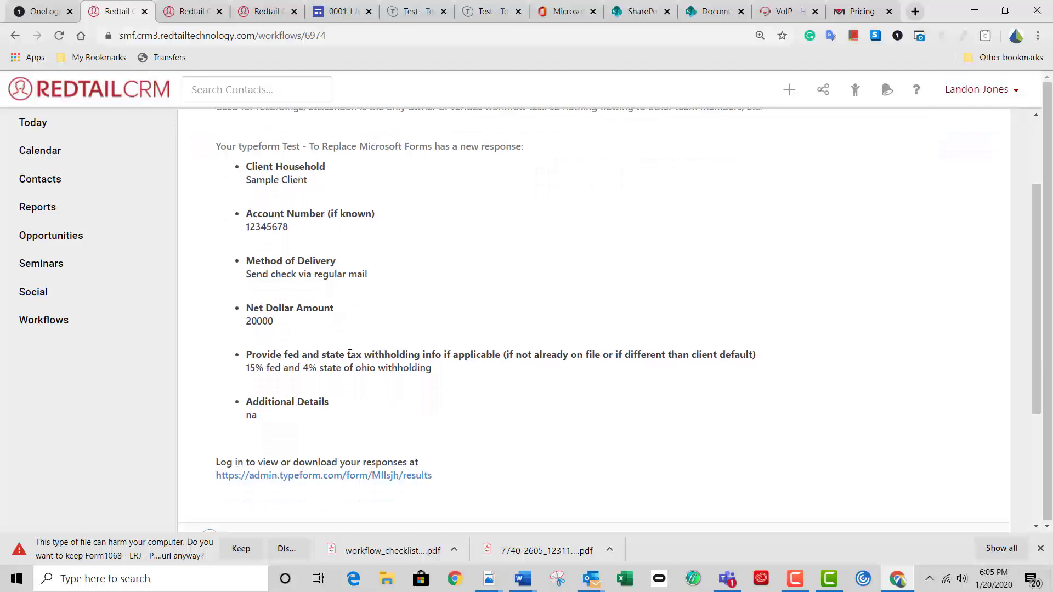
{"action": "scroll", "coordinate": [299, 395], "scroll_direction": "down", "scroll_amount": 2}
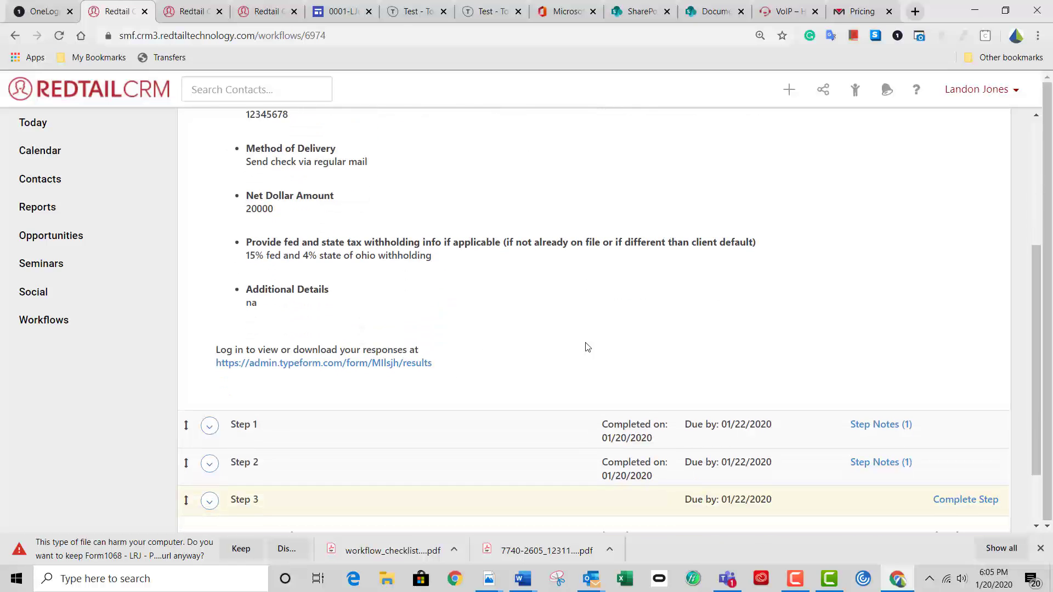
{"action": "scroll", "coordinate": [586, 347], "scroll_direction": "down", "scroll_amount": 2}
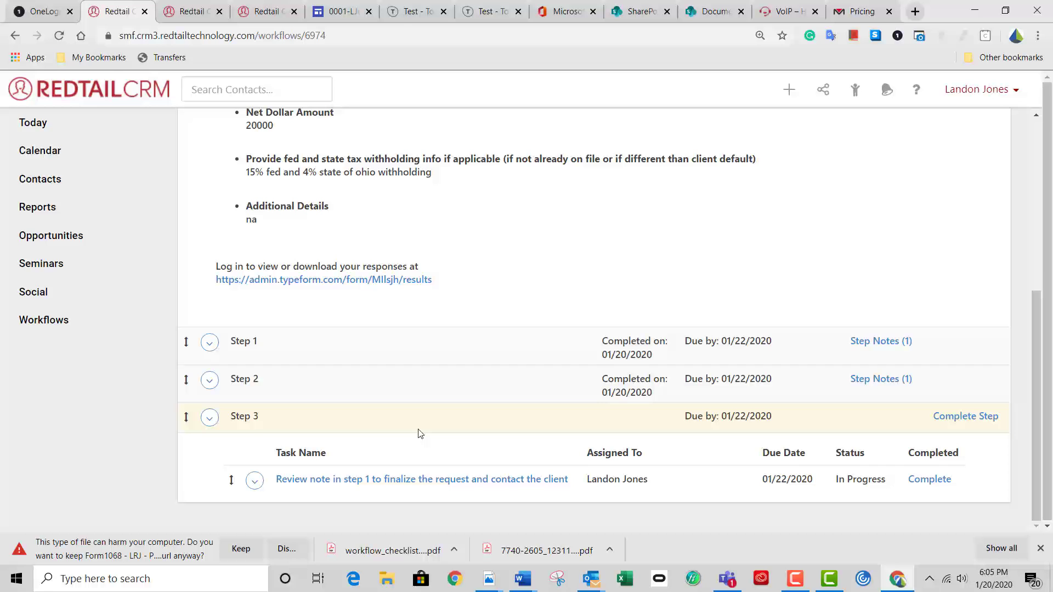
- Reopen the Step 3 task, examine its client contact and TD Request instructions, and close it without updating
{"action": "left_click", "coordinate": [425, 484]}
{"action": "scroll", "coordinate": [506, 446], "scroll_direction": "down", "scroll_amount": 1}
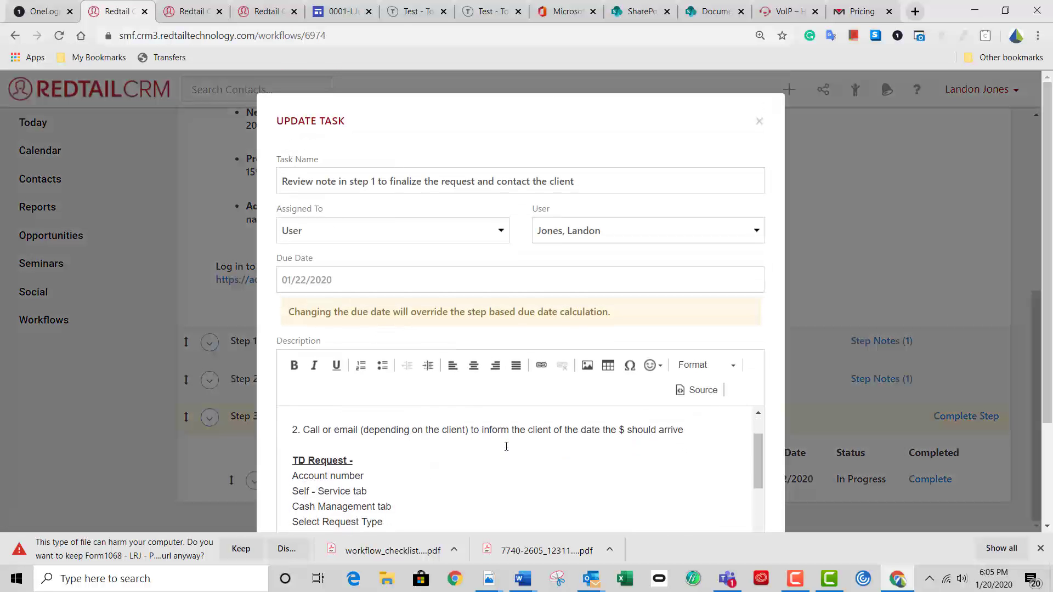
{"action": "scroll", "coordinate": [506, 447], "scroll_direction": "up", "scroll_amount": 1}
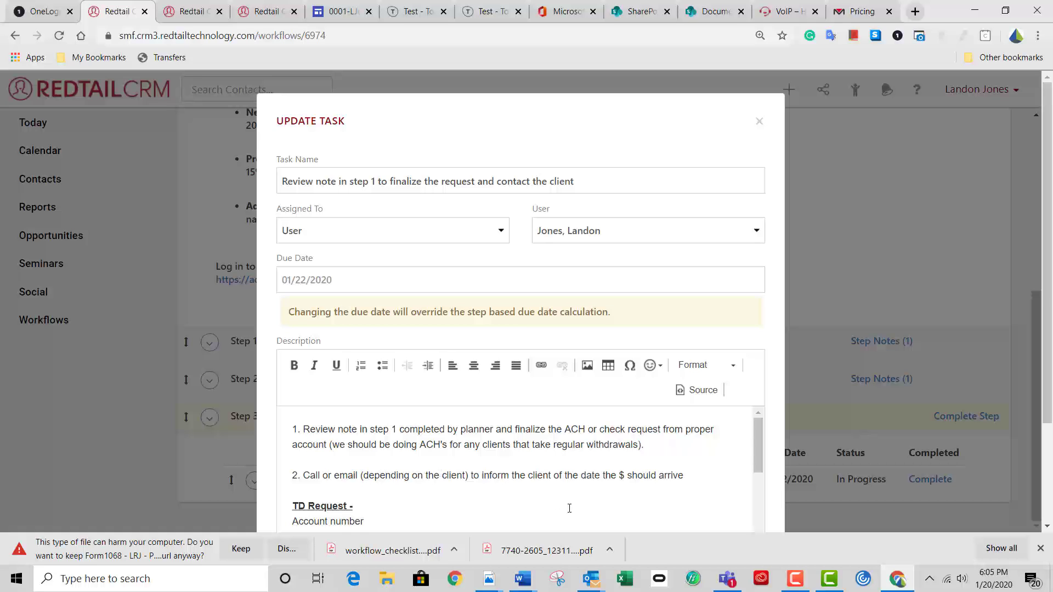
{"action": "scroll", "coordinate": [638, 484], "scroll_direction": "down", "scroll_amount": 1}
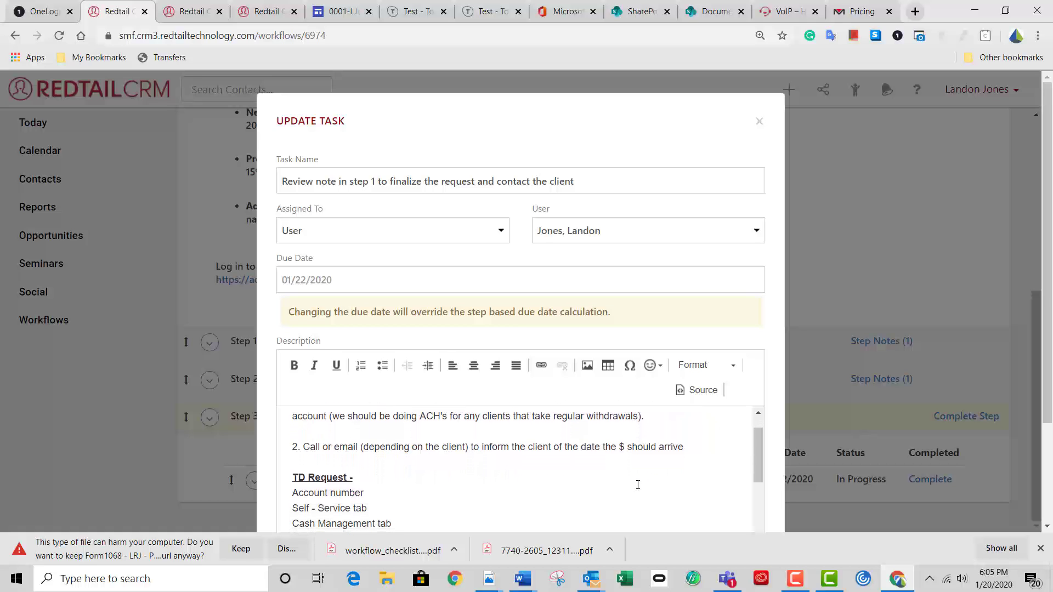
{"action": "scroll", "coordinate": [638, 484], "scroll_direction": "down", "scroll_amount": 2}
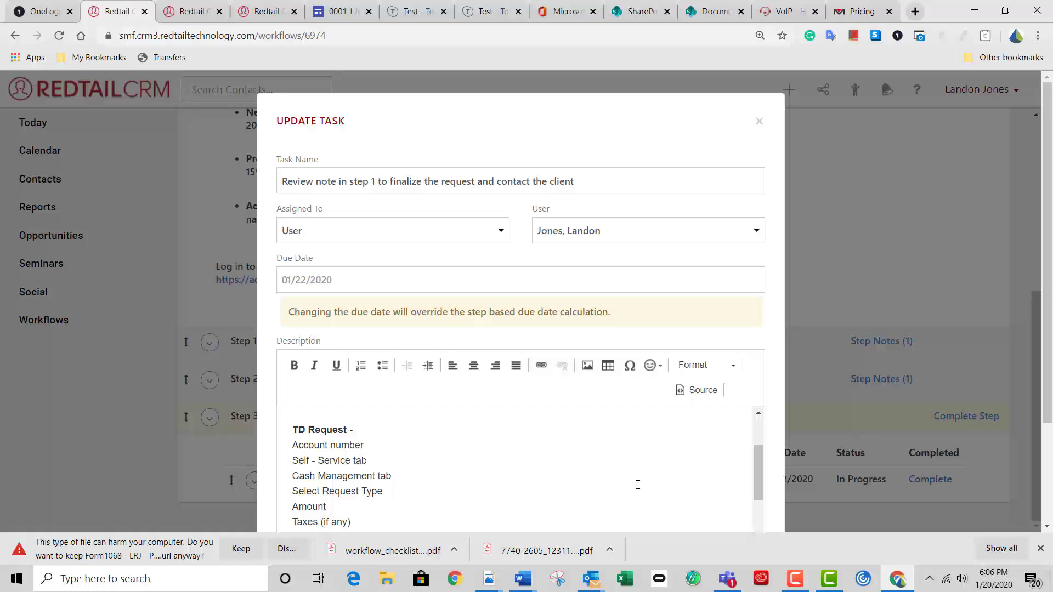
{"action": "scroll", "coordinate": [586, 482], "scroll_direction": "up", "scroll_amount": 2}
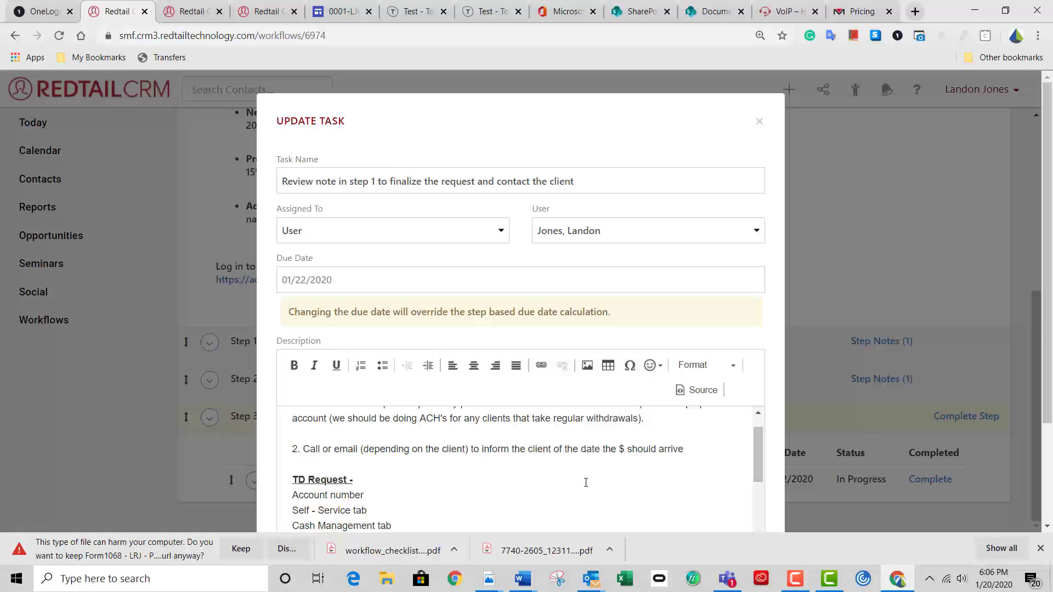
{"action": "scroll", "coordinate": [586, 482], "scroll_direction": "up", "scroll_amount": 1}
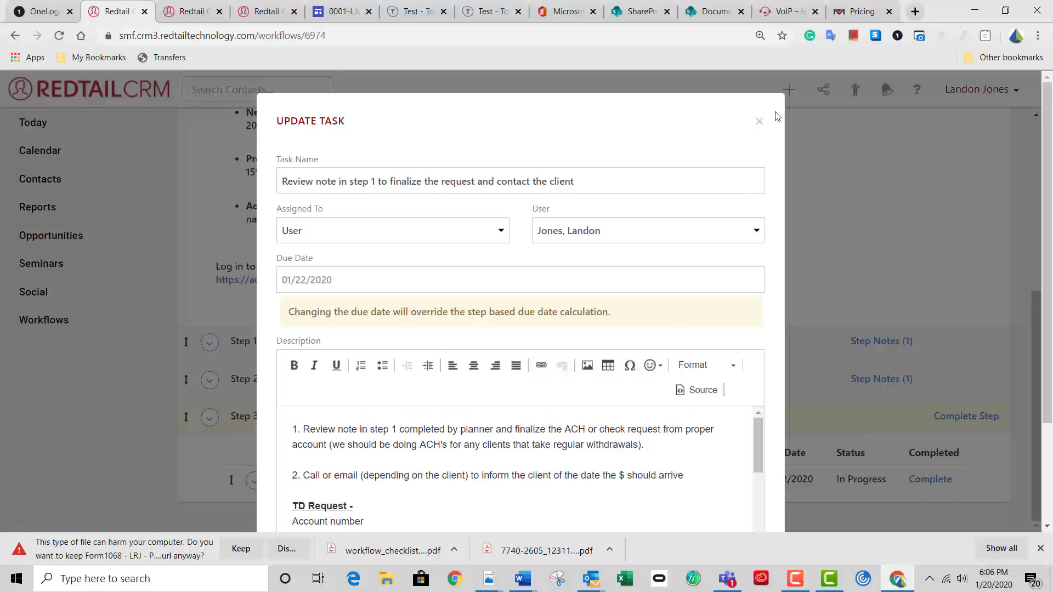
{"action": "scroll", "coordinate": [756, 120], "scroll_direction": "down", "scroll_amount": 3}
{"action": "key", "text": "Escape"}
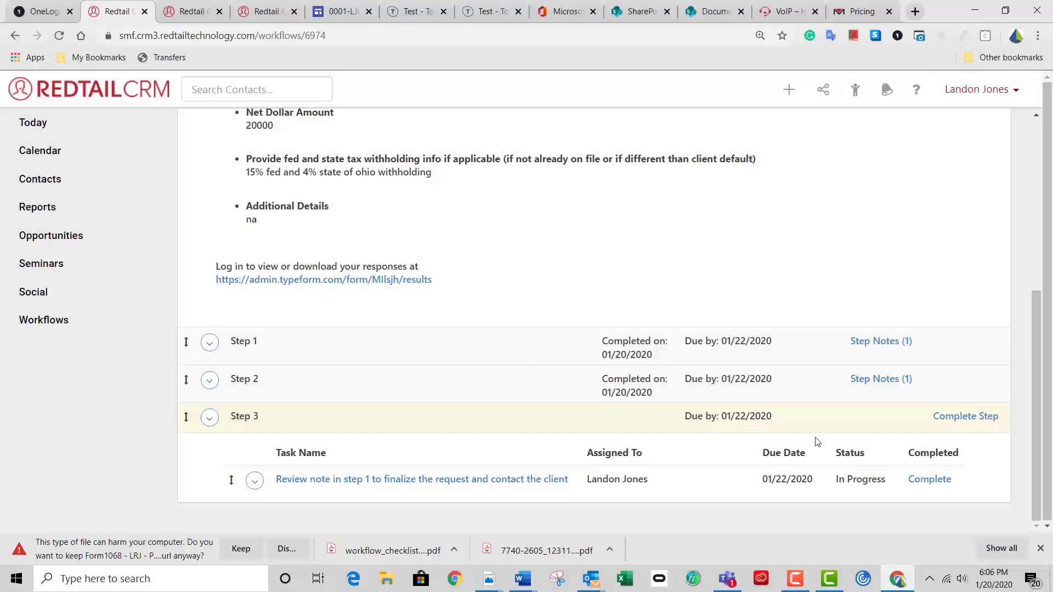
- Start completing the Step 3 task and set its outcome to "Complete Workflow ----> MARK AS FINISHED"
{"action": "left_click", "coordinate": [923, 486]}
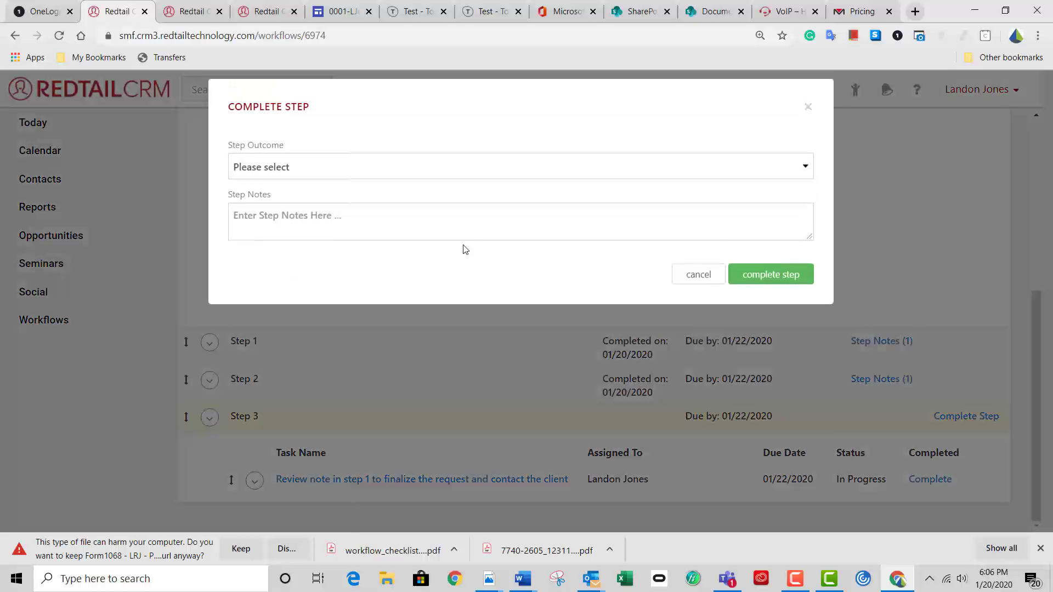
{"action": "left_click", "coordinate": [278, 181]}
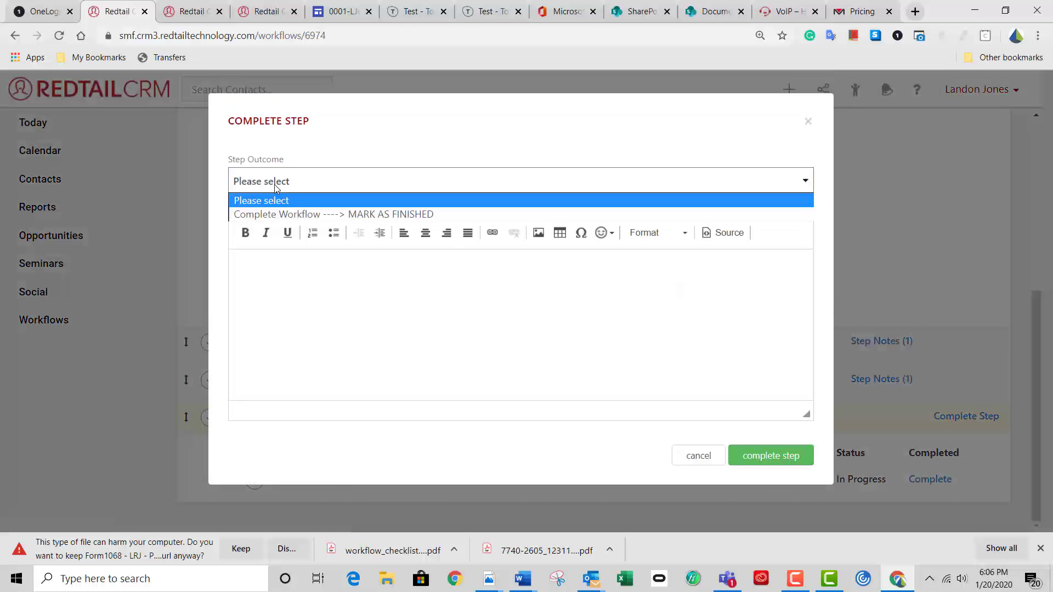
{"action": "left_click", "coordinate": [296, 218]}
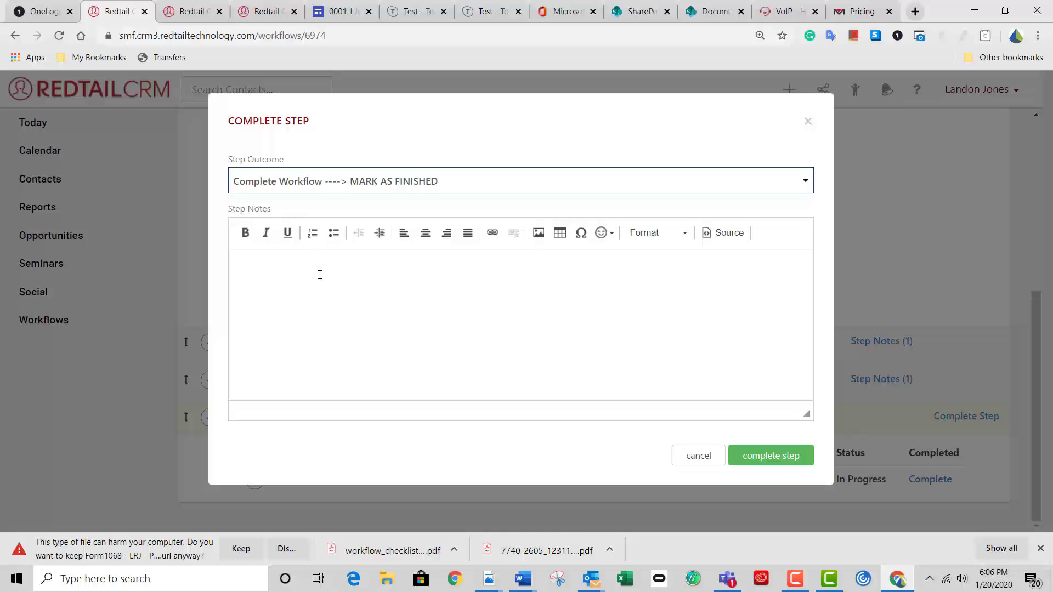
- Enter the step notes "check sent out, 20k net, emailed client" and complete Step 3
{"action": "left_click", "coordinate": [320, 274]}
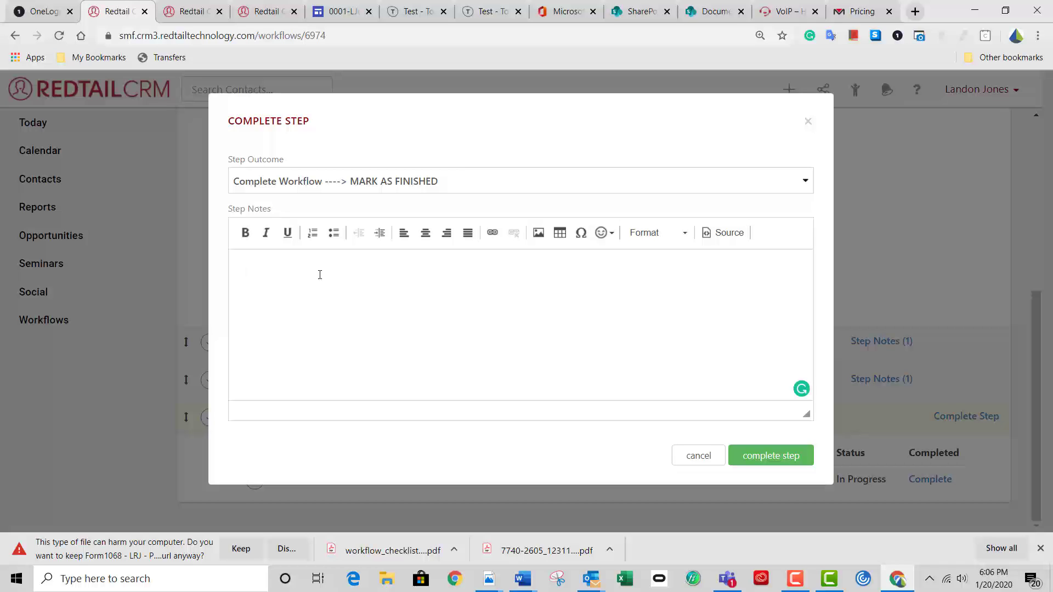
{"action": "type", "text": "check sent out, 20k net, emailed client"}
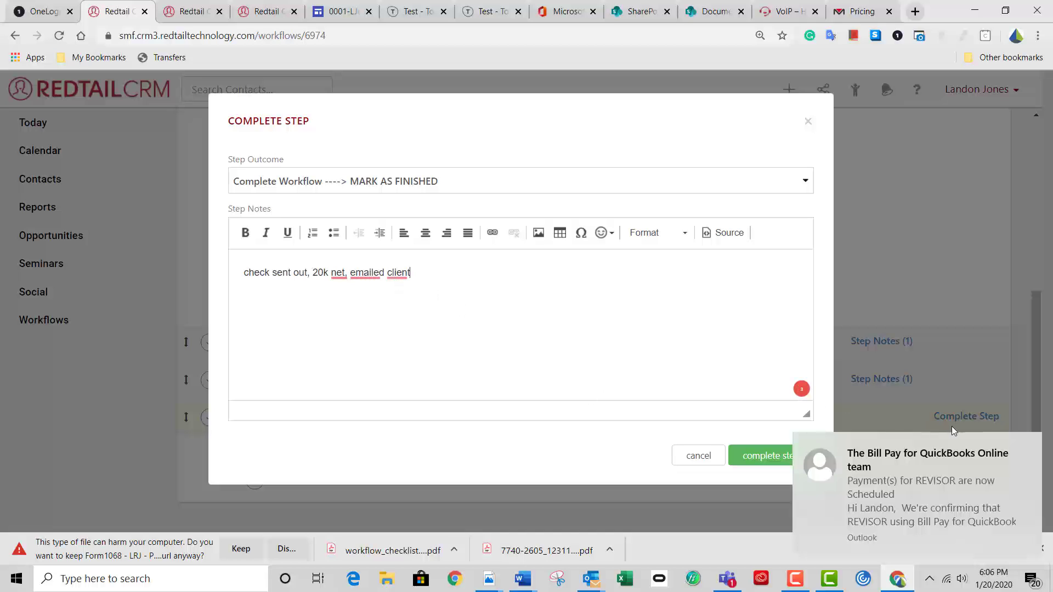
{"action": "left_click", "coordinate": [1028, 447]}
{"action": "left_click", "coordinate": [596, 331]}
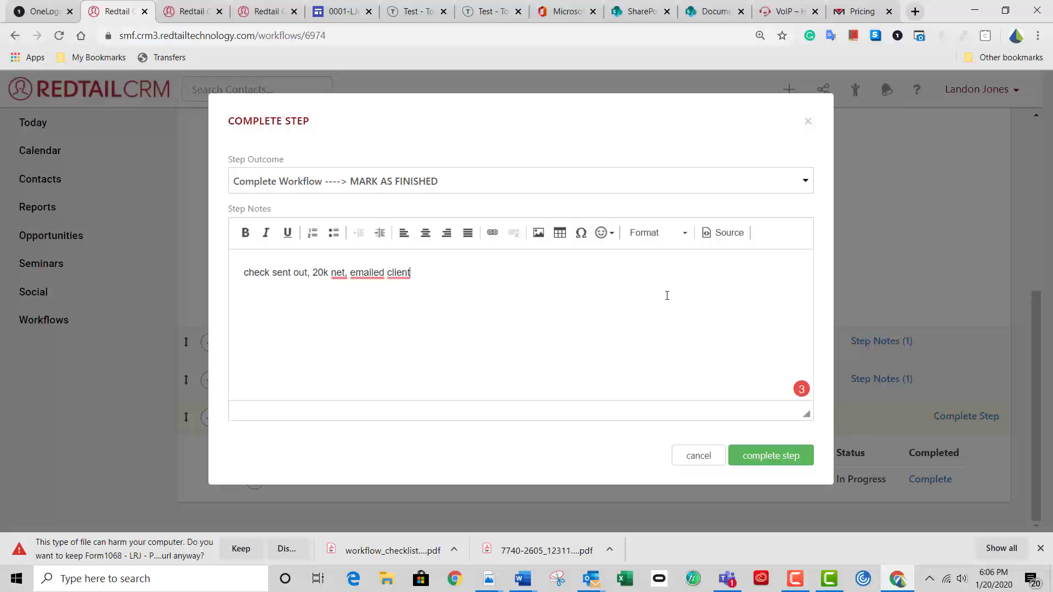
{"action": "left_click", "coordinate": [770, 455]}
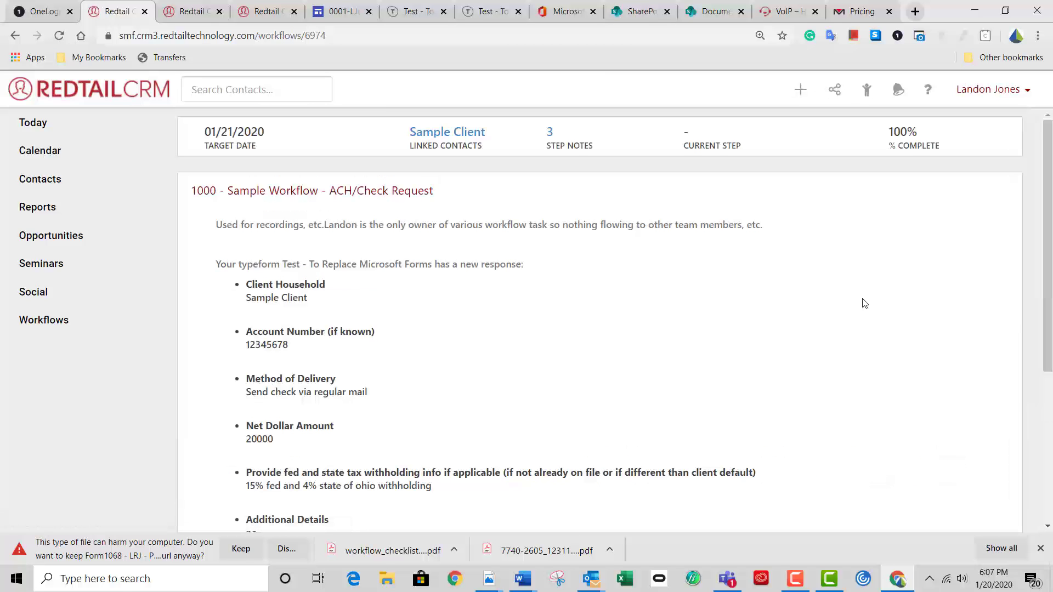
- Open the bookmarked Redtail Workflow Tasks screen in another browser tab and check the list of outstanding workflow tasks
{"action": "left_click", "coordinate": [202, 15]}
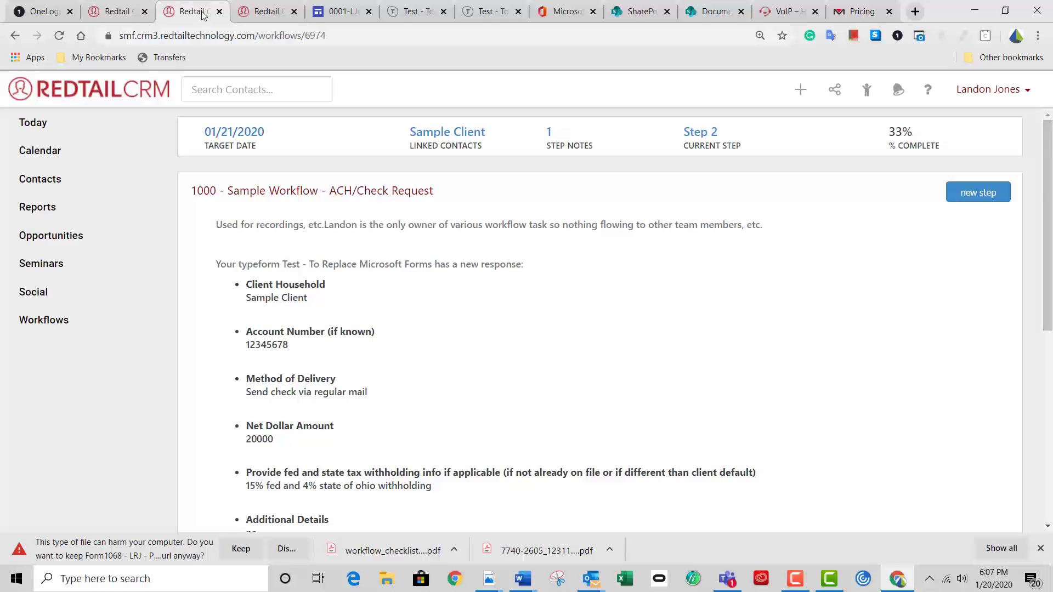
{"action": "left_click", "coordinate": [97, 56]}
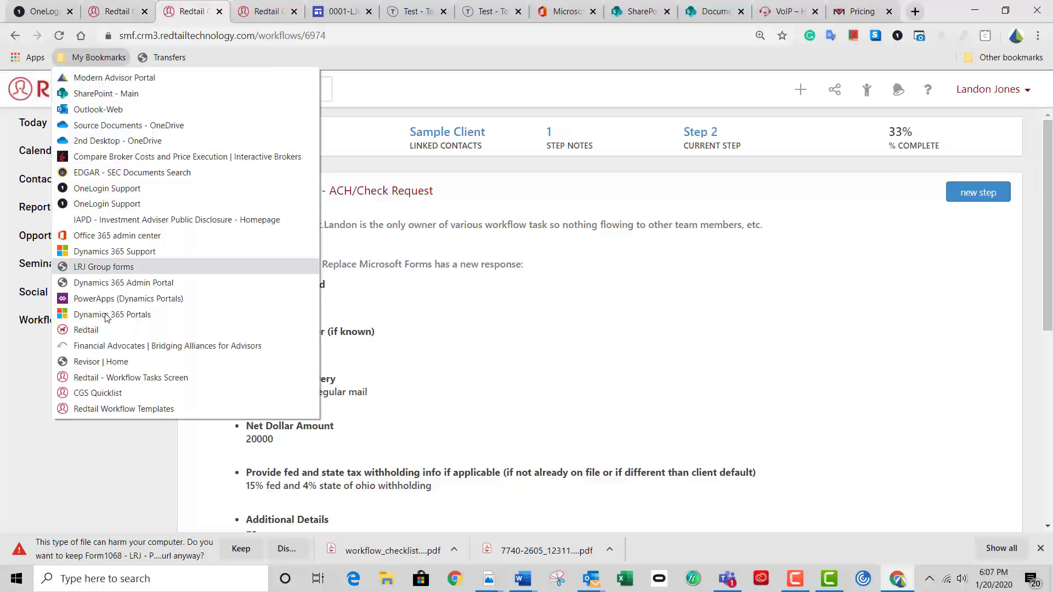
{"action": "left_click", "coordinate": [115, 378]}
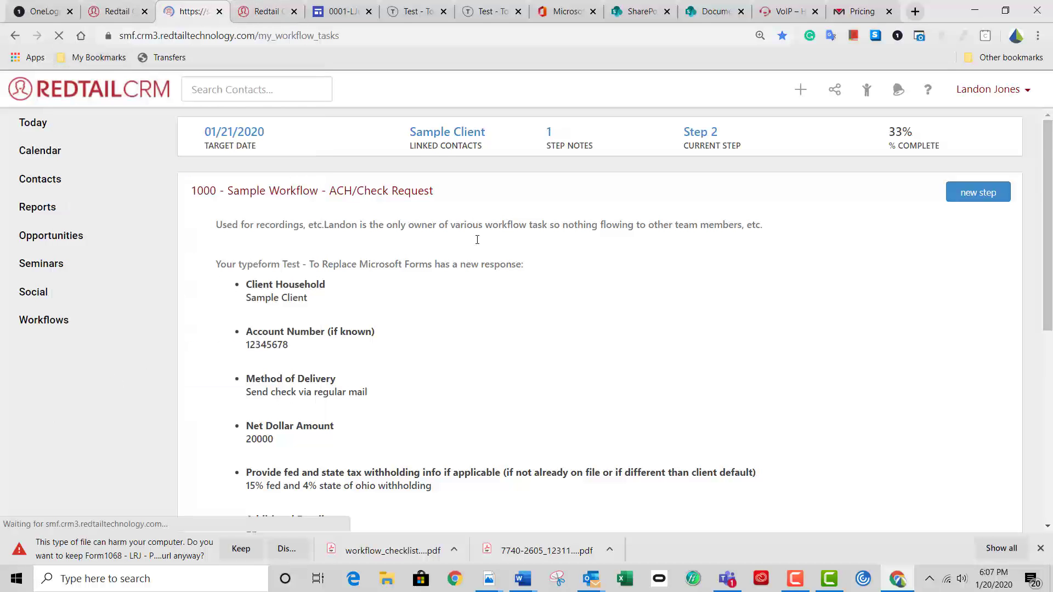
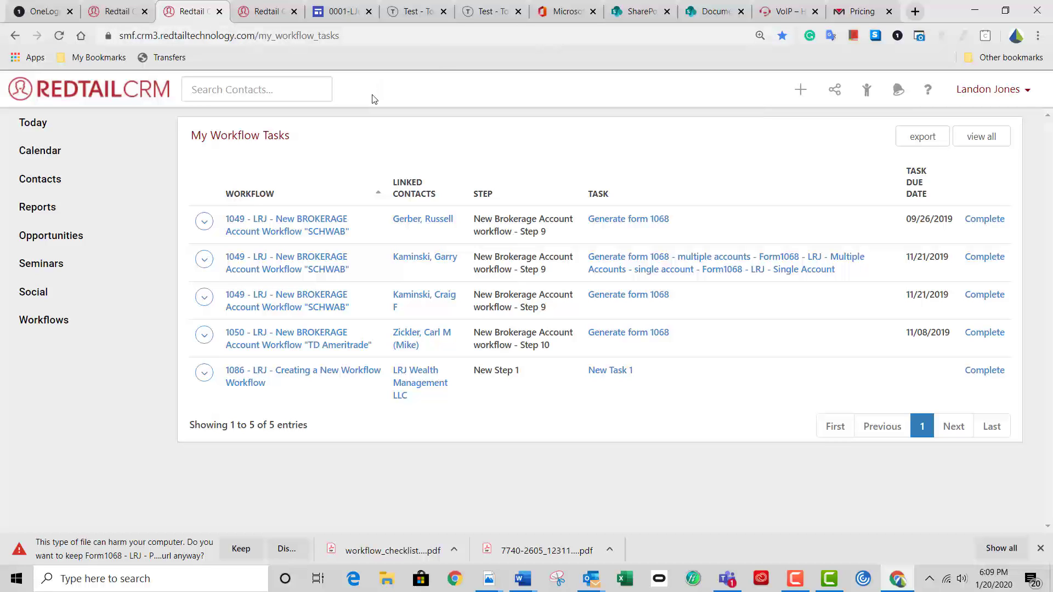
- Open the sample client's contact record from the ACH/Check Request workflow's linked contacts and display its notes
{"action": "left_click", "coordinate": [259, 13]}
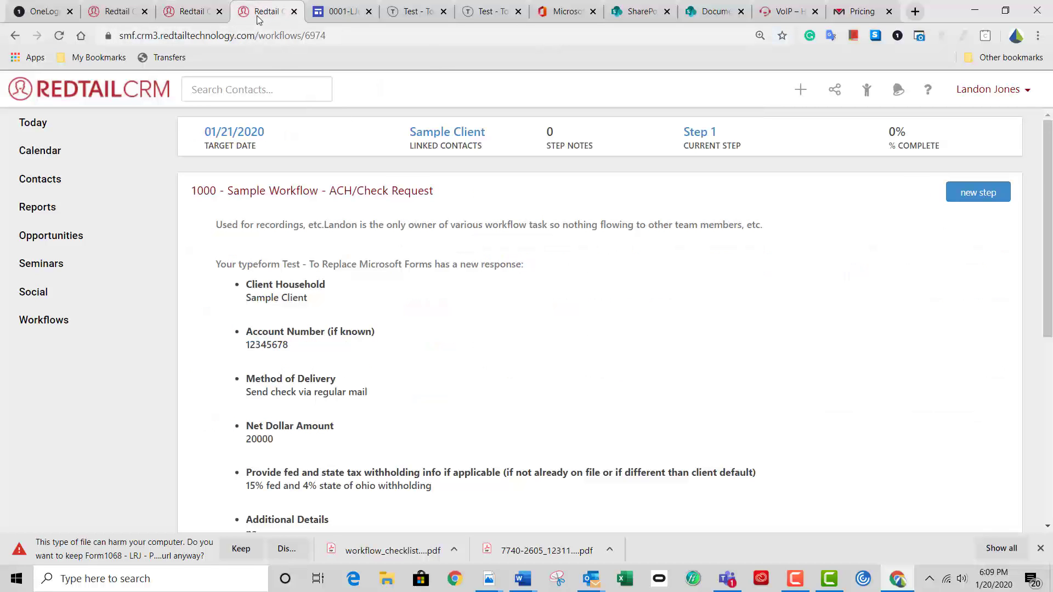
{"action": "left_click", "coordinate": [448, 132]}
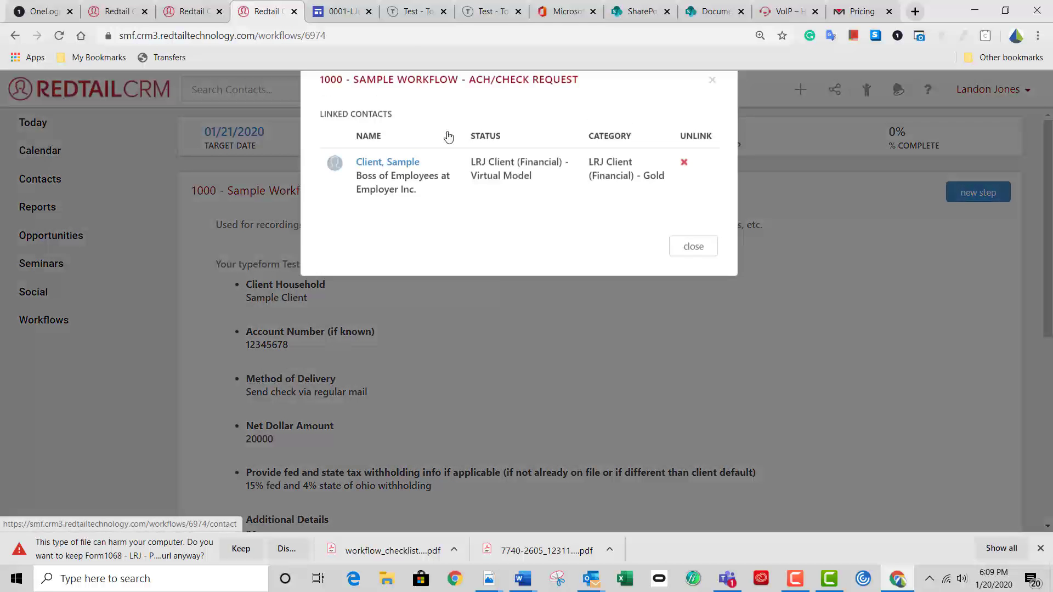
{"action": "left_click", "coordinate": [385, 204]}
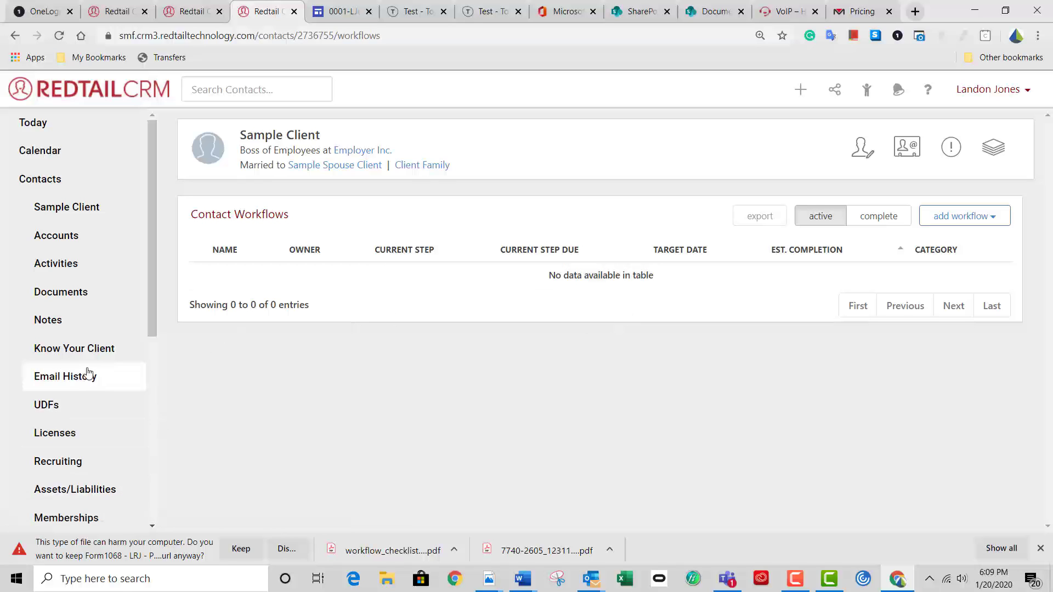
{"action": "scroll", "coordinate": [95, 461], "scroll_direction": "down", "scroll_amount": 2}
{"action": "scroll", "coordinate": [93, 460], "scroll_direction": "down", "scroll_amount": 1}
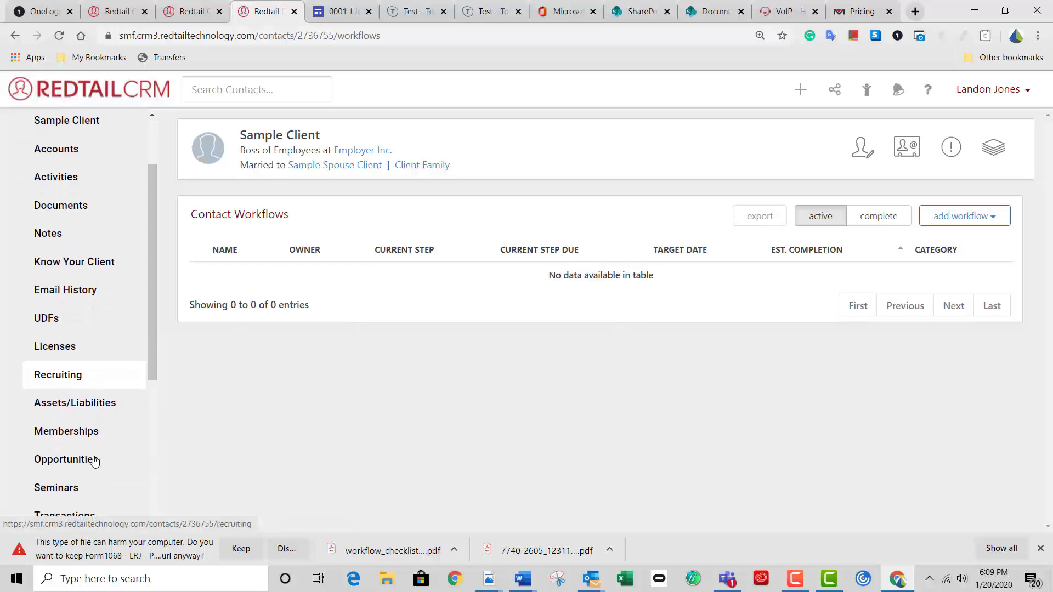
{"action": "scroll", "coordinate": [91, 430], "scroll_direction": "down", "scroll_amount": 2}
{"action": "scroll", "coordinate": [92, 430], "scroll_direction": "down", "scroll_amount": 1}
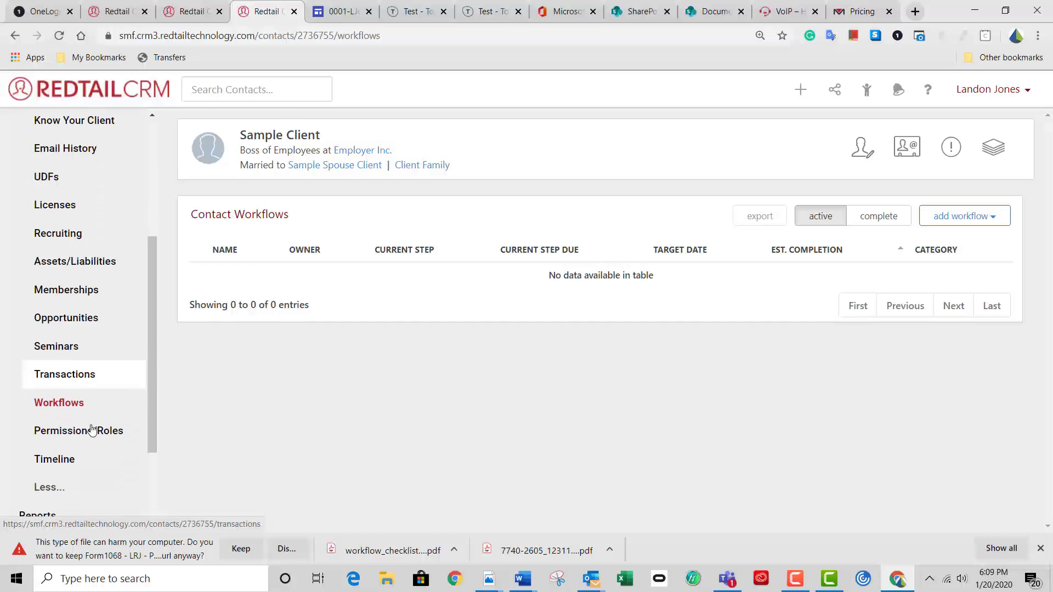
{"action": "scroll", "coordinate": [91, 430], "scroll_direction": "up", "scroll_amount": 2}
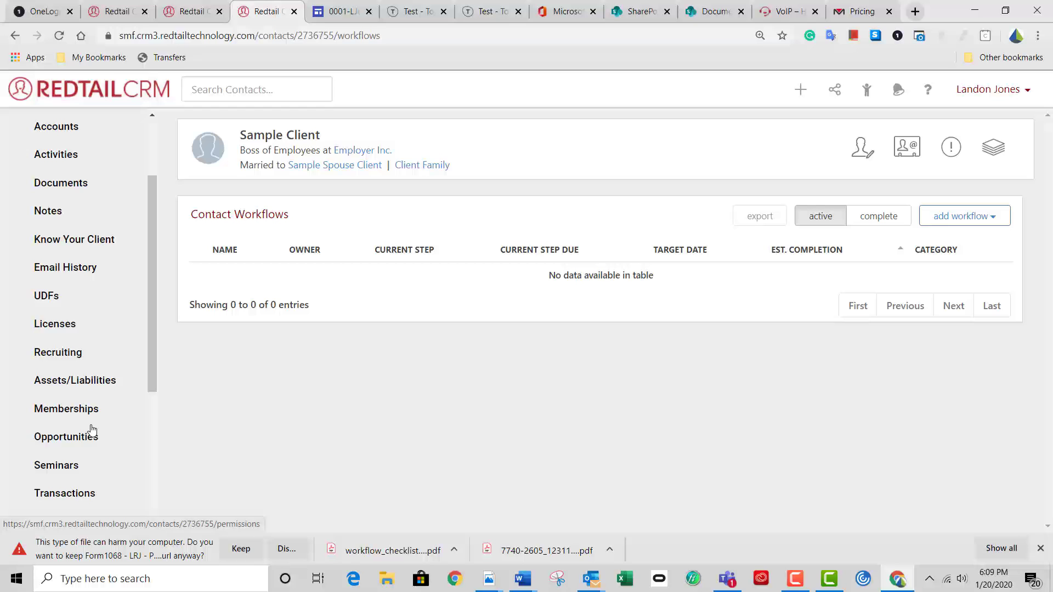
{"action": "scroll", "coordinate": [91, 431], "scroll_direction": "up", "scroll_amount": 1}
{"action": "left_click", "coordinate": [52, 264]}
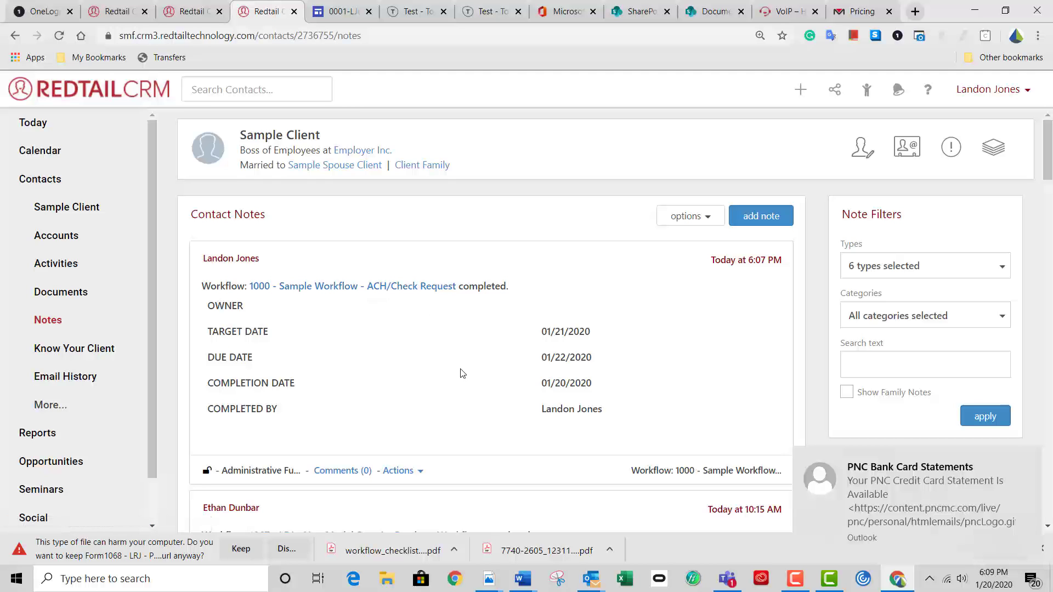
- Examine the workflow completion note for the ACH/Check Request at the start of the contact's notes
{"action": "scroll", "coordinate": [460, 373], "scroll_direction": "down", "scroll_amount": 2}
{"action": "scroll", "coordinate": [461, 373], "scroll_direction": "up", "scroll_amount": 2}
{"action": "scroll", "coordinate": [461, 374], "scroll_direction": "down", "scroll_amount": 2}
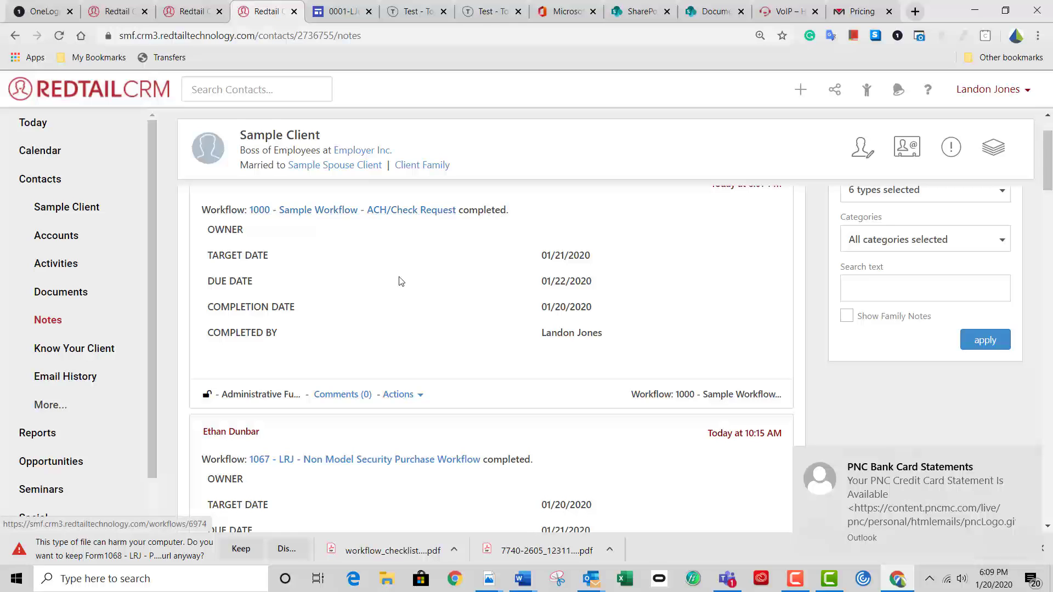
{"action": "scroll", "coordinate": [402, 288], "scroll_direction": "up", "scroll_amount": 2}
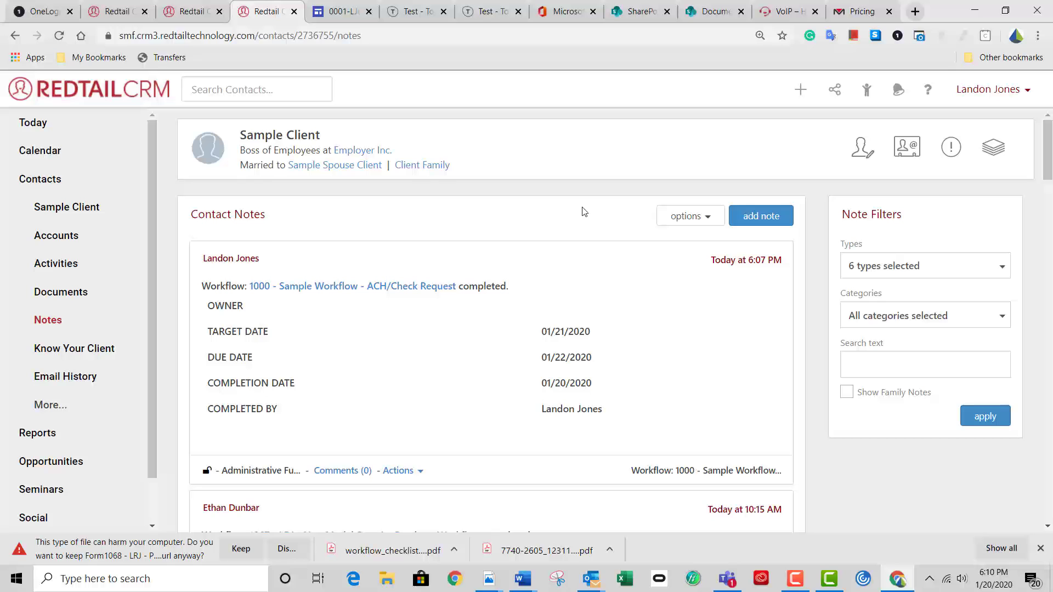
- Open the completed ACH/Check Request workflow from its contact note and review the request details and step list
{"action": "left_click", "coordinate": [353, 290]}
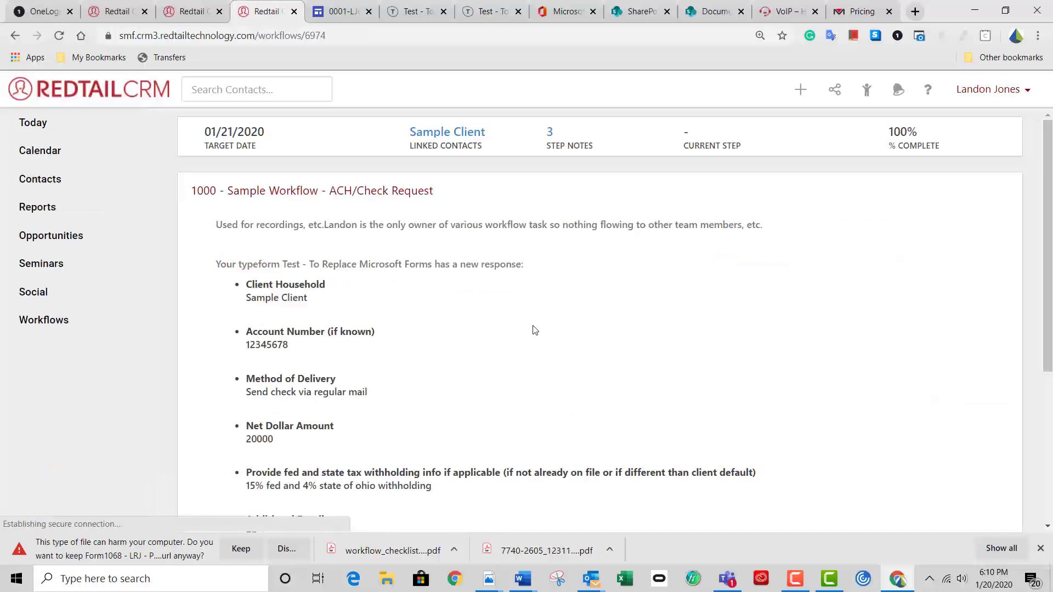
{"action": "scroll", "coordinate": [528, 377], "scroll_direction": "down", "scroll_amount": 5}
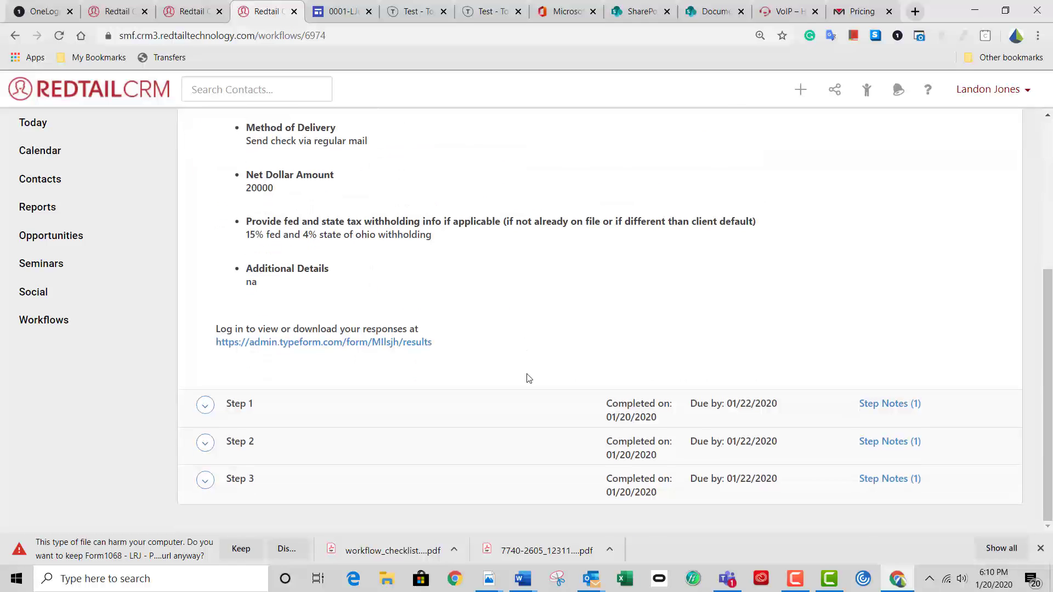
{"action": "scroll", "coordinate": [528, 379], "scroll_direction": "up", "scroll_amount": 3}
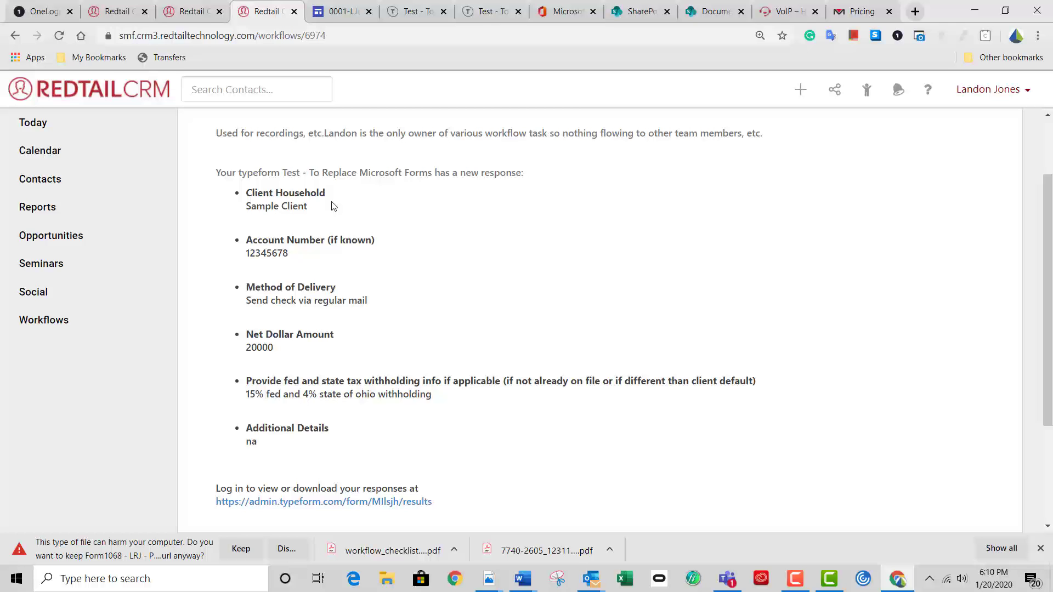
{"action": "scroll", "coordinate": [333, 206], "scroll_direction": "down", "scroll_amount": 3}
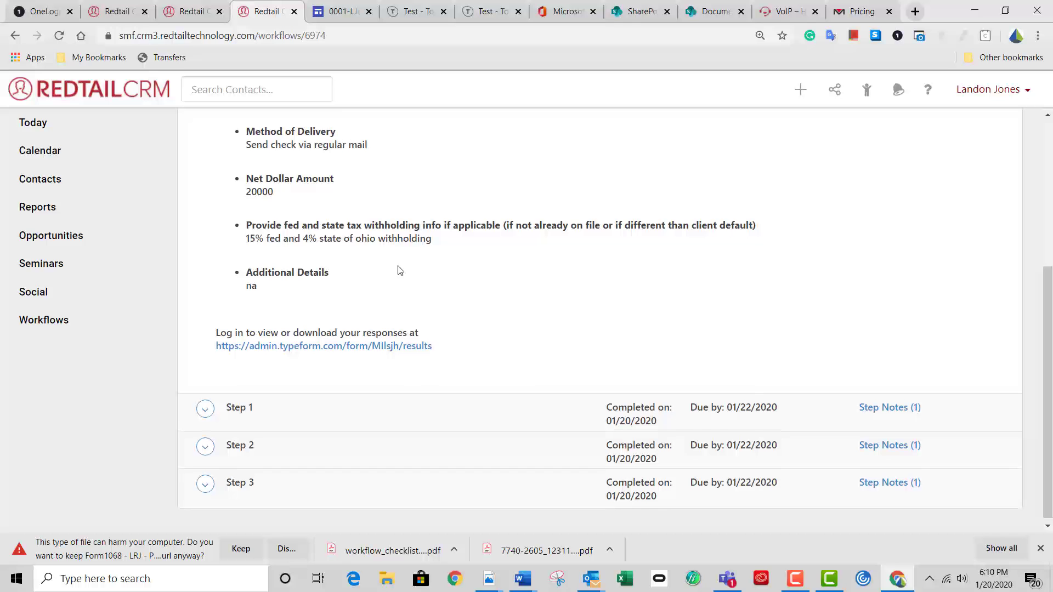
- Read the step notes of Step 1, Step 2 and Step 3 in turn, closing each, and return to the workflow summary
{"action": "left_click", "coordinate": [876, 405]}
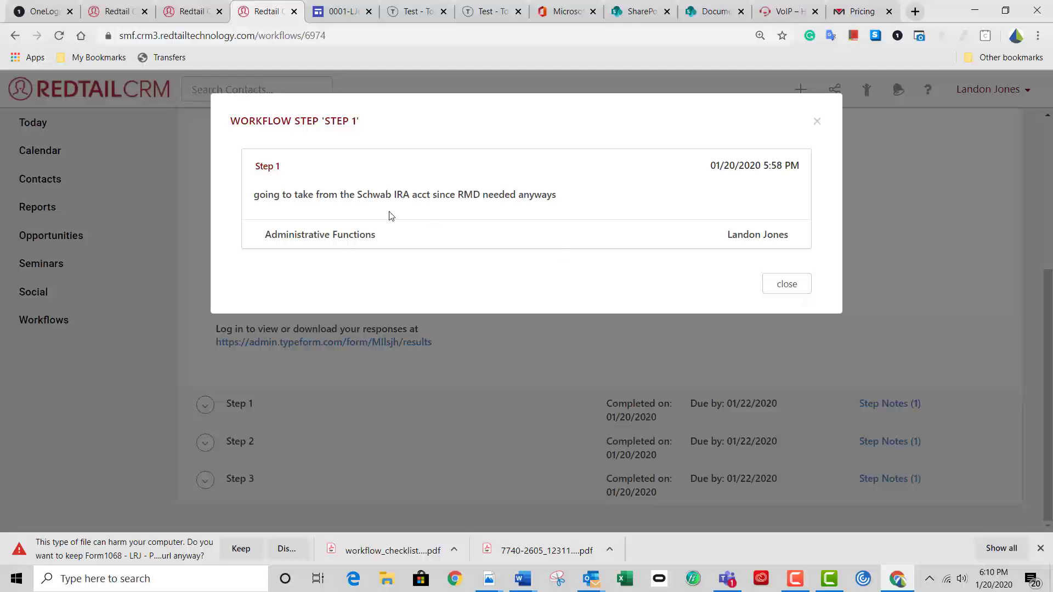
{"action": "left_click", "coordinate": [786, 283]}
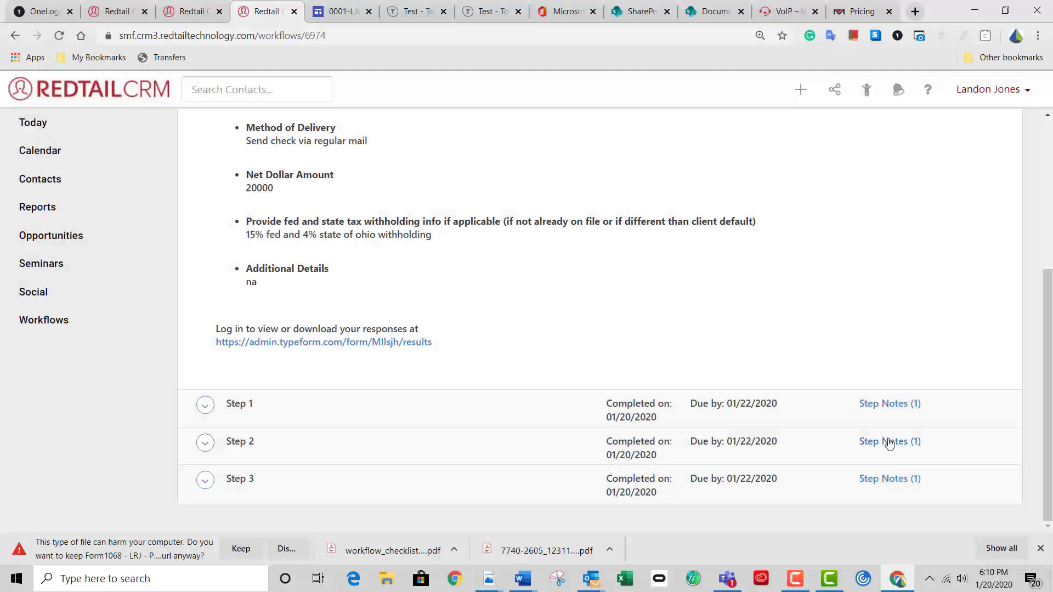
{"action": "left_click", "coordinate": [888, 444]}
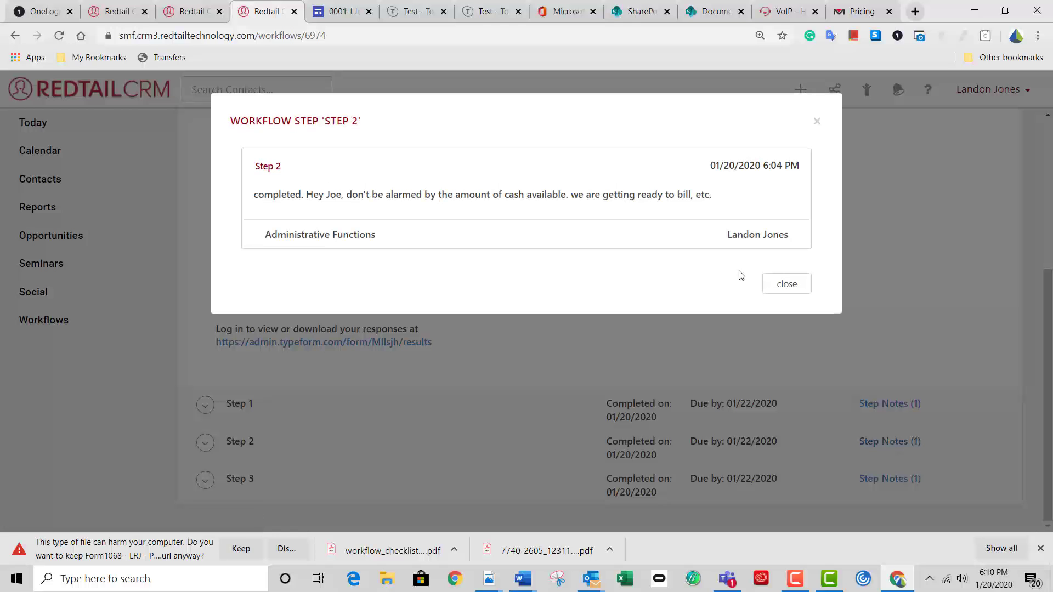
{"action": "left_click", "coordinate": [781, 288]}
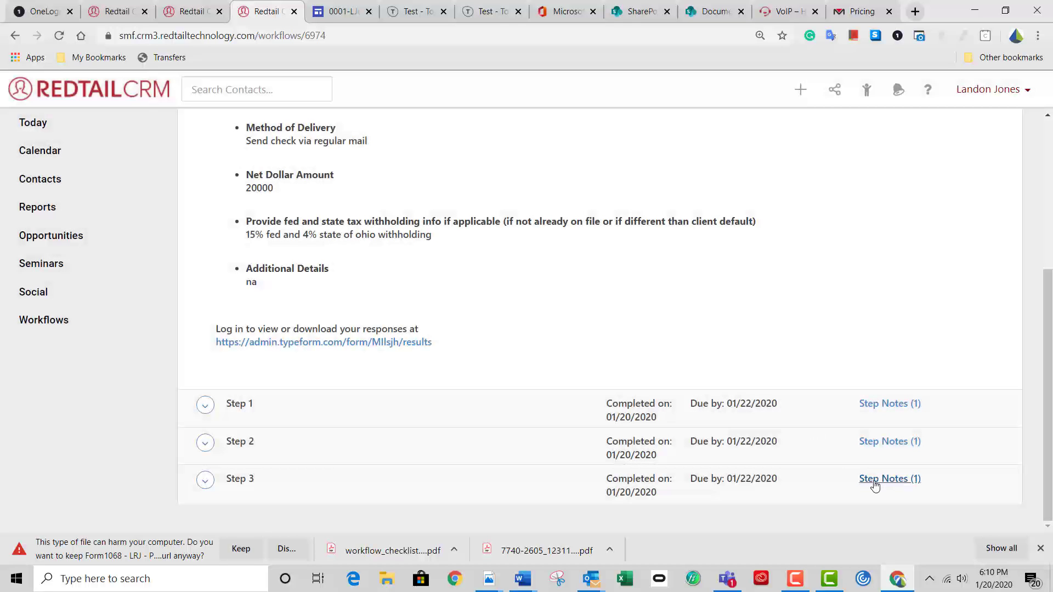
{"action": "left_click", "coordinate": [875, 485]}
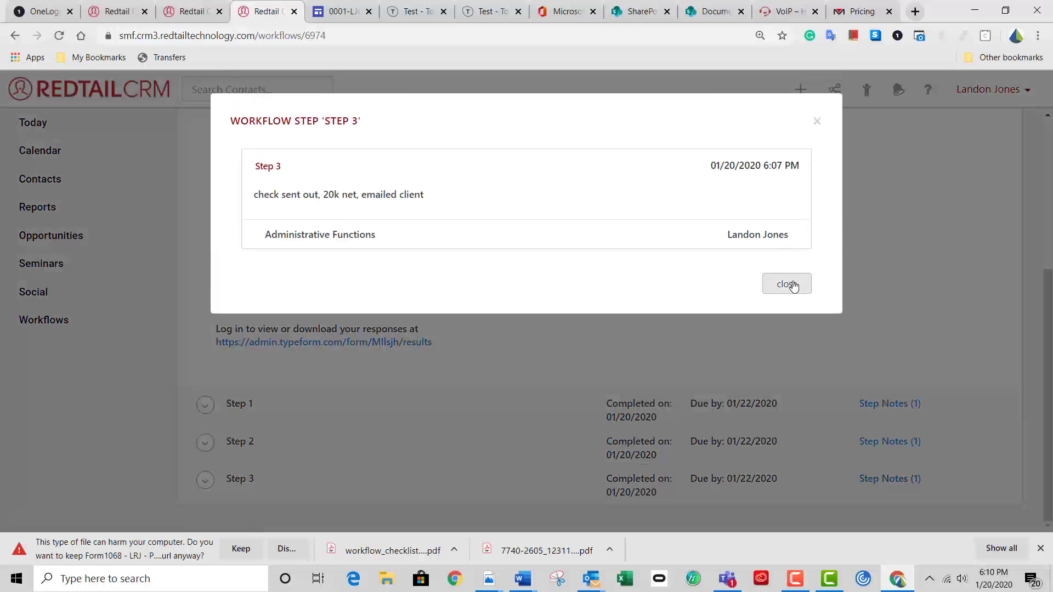
{"action": "left_click", "coordinate": [792, 285]}
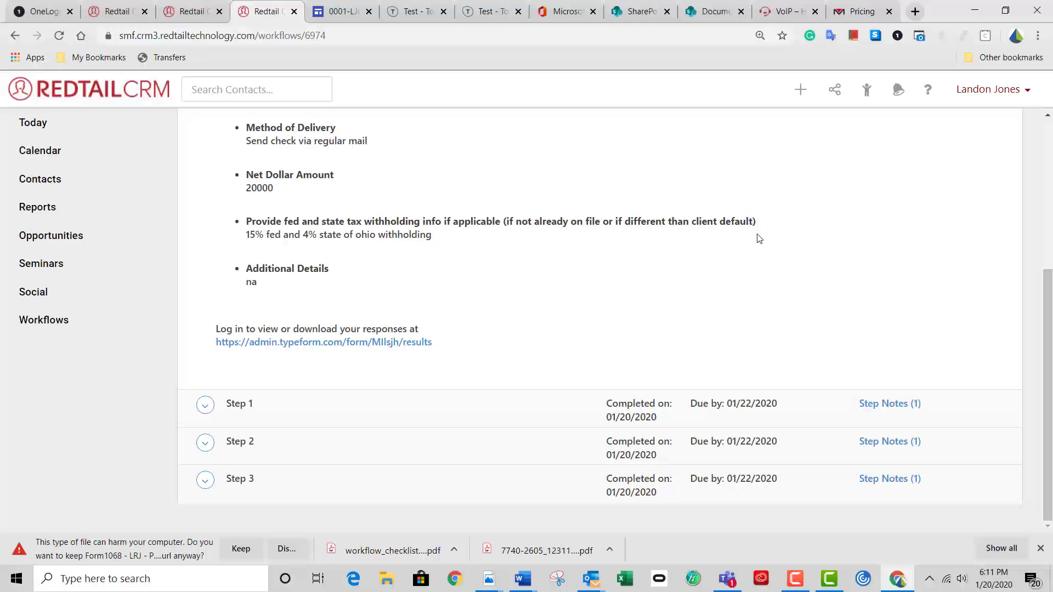
{"action": "scroll", "coordinate": [759, 238], "scroll_direction": "up", "scroll_amount": 4}
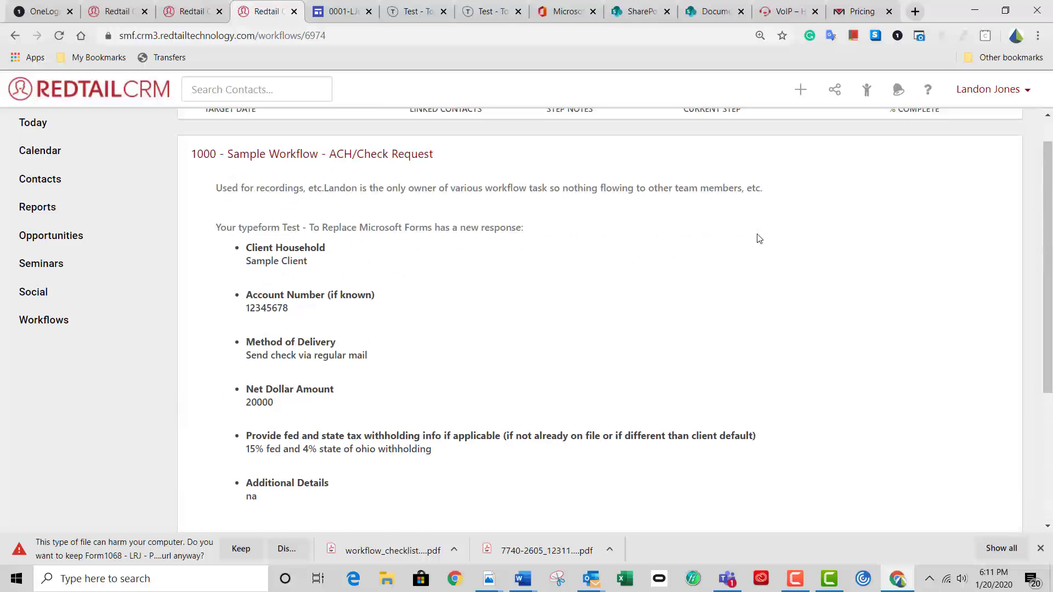
{"action": "scroll", "coordinate": [759, 238], "scroll_direction": "up", "scroll_amount": 1}
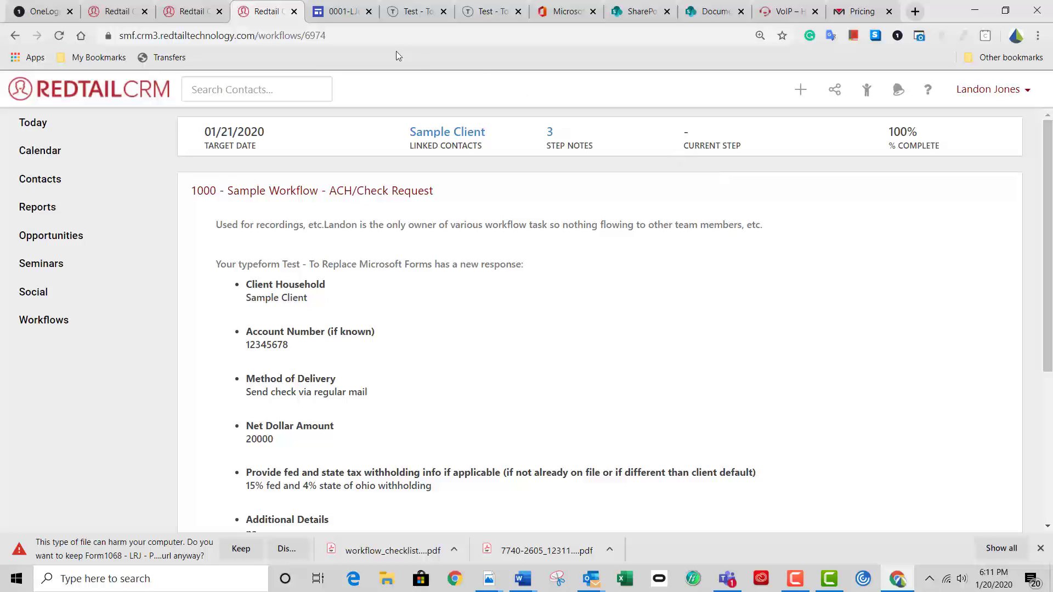
- Open the 1001-ACH/Check Request tile on the Modern Advisor site and switch to the Outlook inbox with the Typeform response e-mail
{"action": "left_click", "coordinate": [344, 13]}
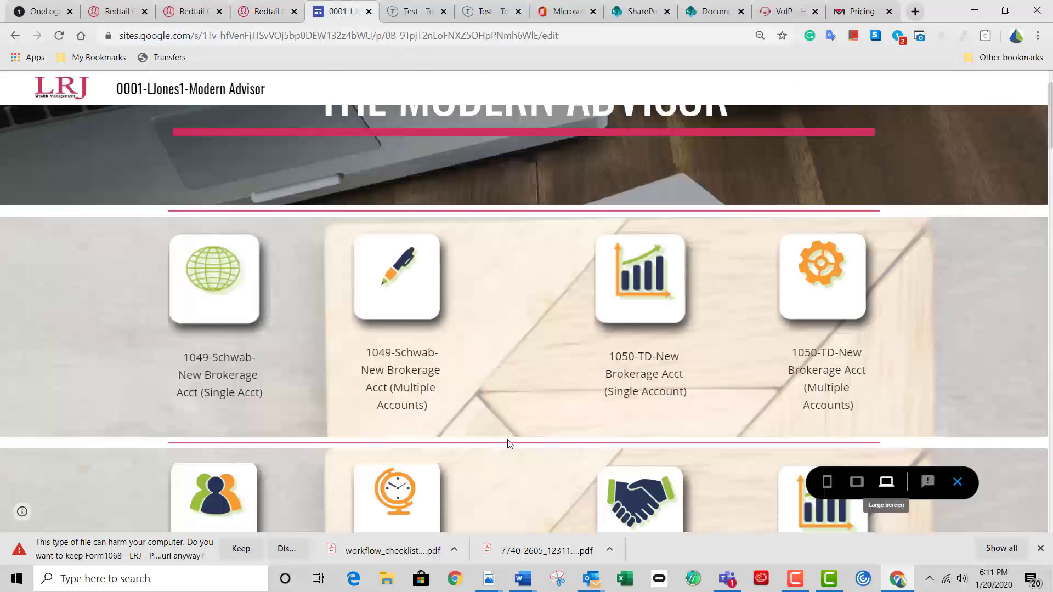
{"action": "scroll", "coordinate": [445, 410], "scroll_direction": "down", "scroll_amount": 6}
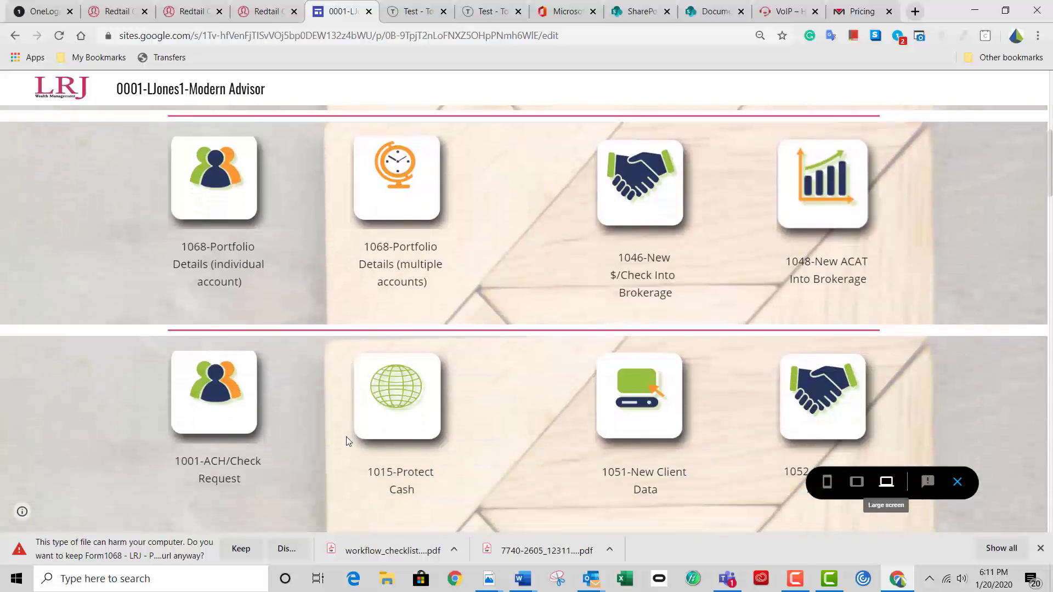
{"action": "left_click", "coordinate": [208, 388]}
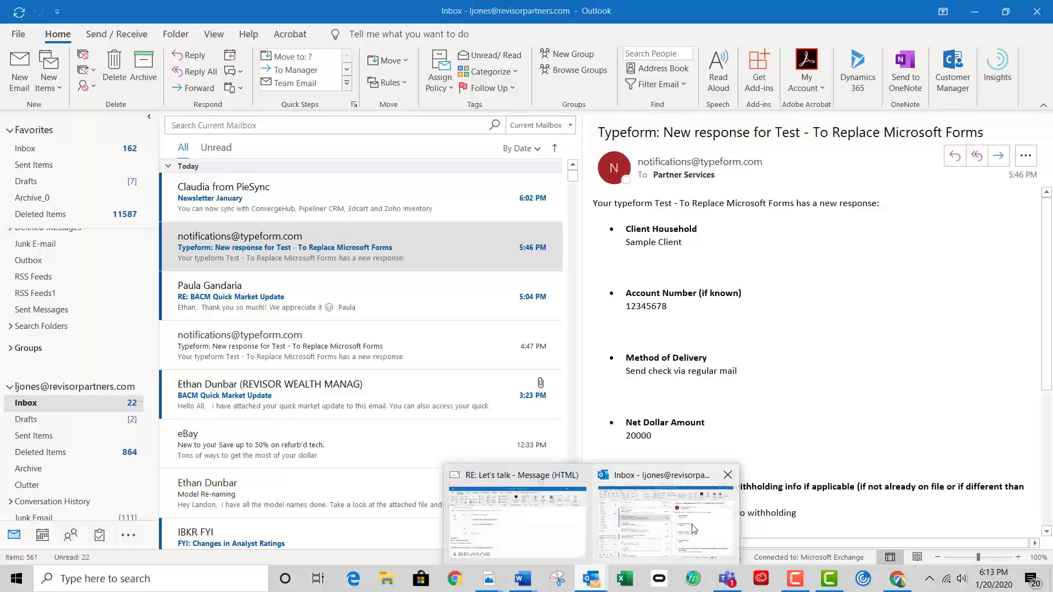
{"action": "left_click", "coordinate": [666, 509]}
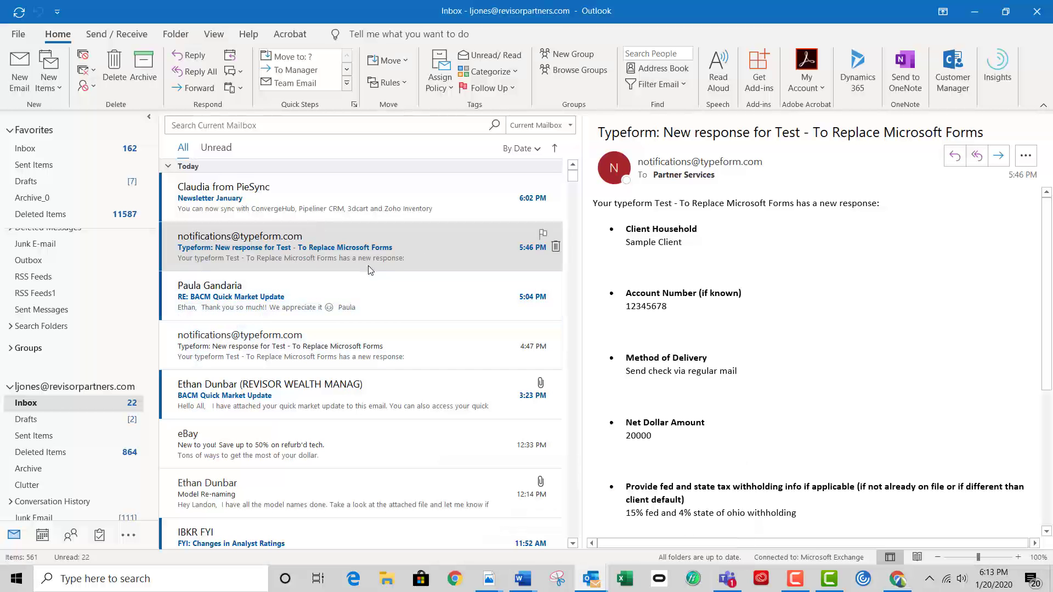